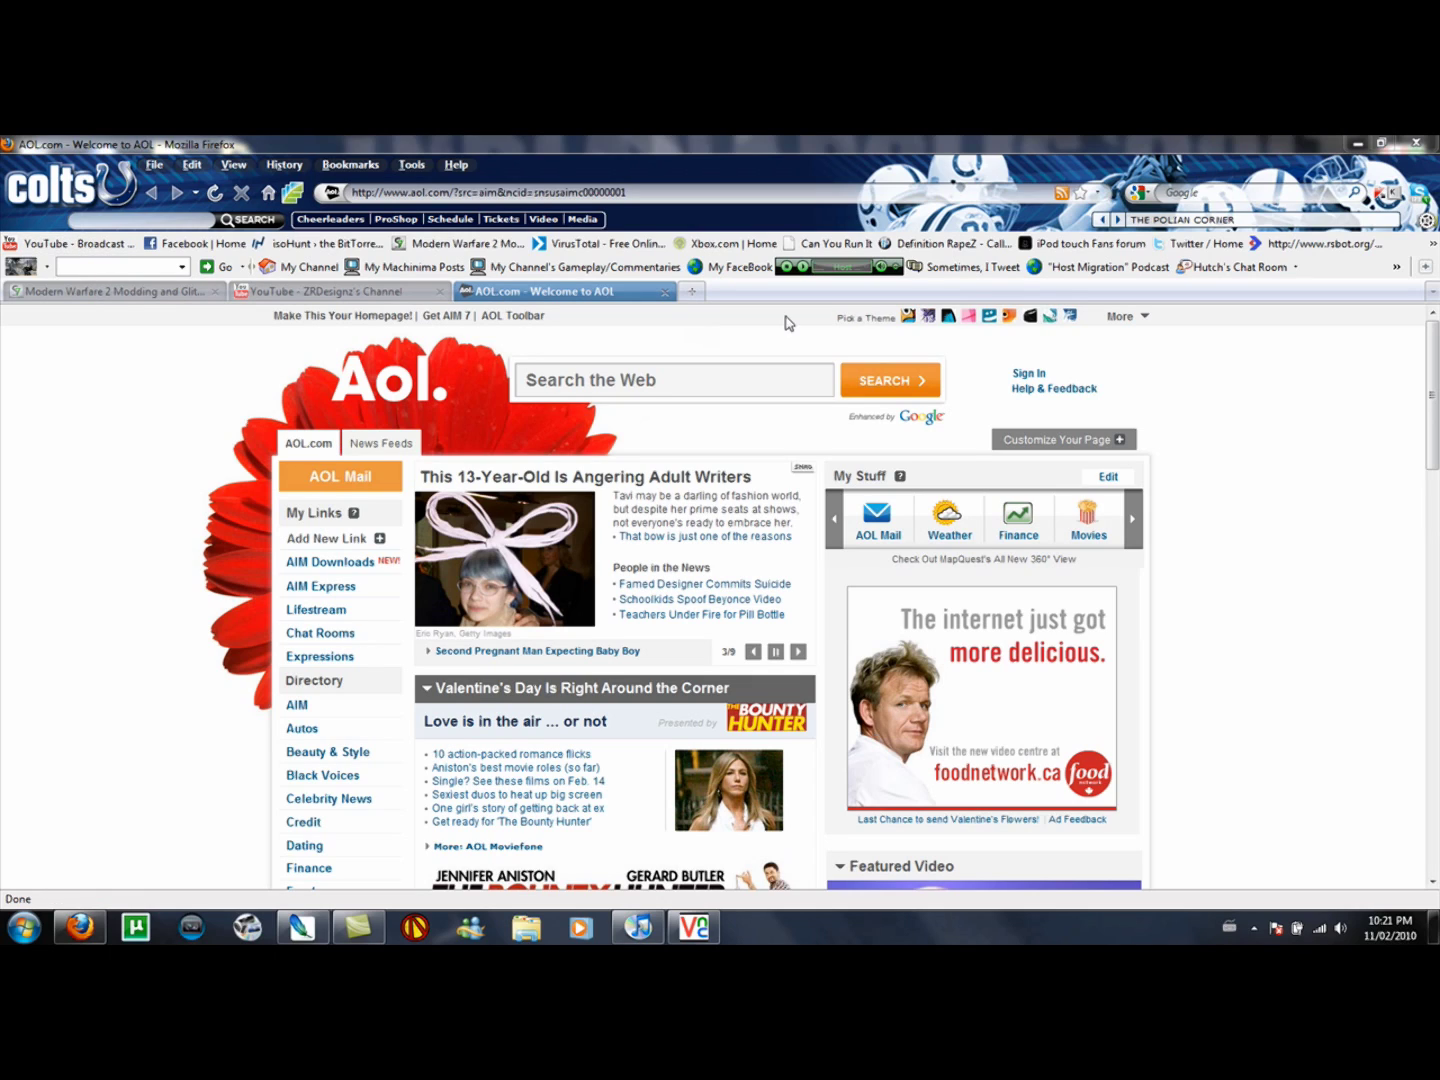
Open the iPod Touch & iPhone section of the Se7enSins forums and look through its sub-forums and threads.
{"action": "left_click", "coordinate": [141, 301]}
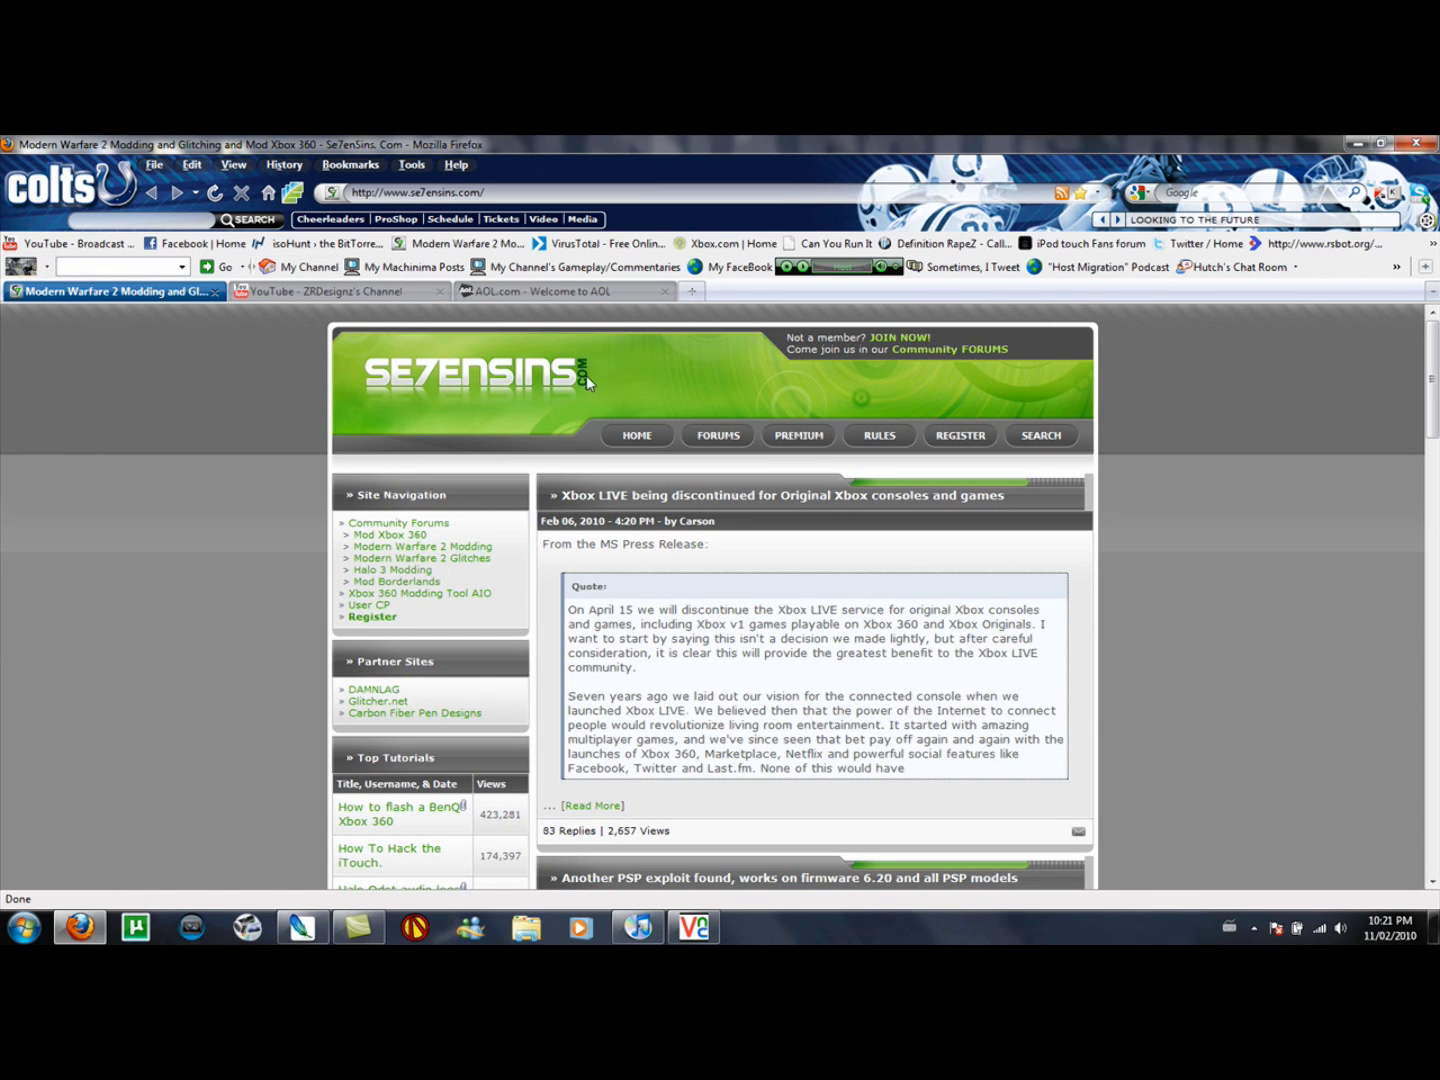
{"action": "left_click", "coordinate": [715, 429]}
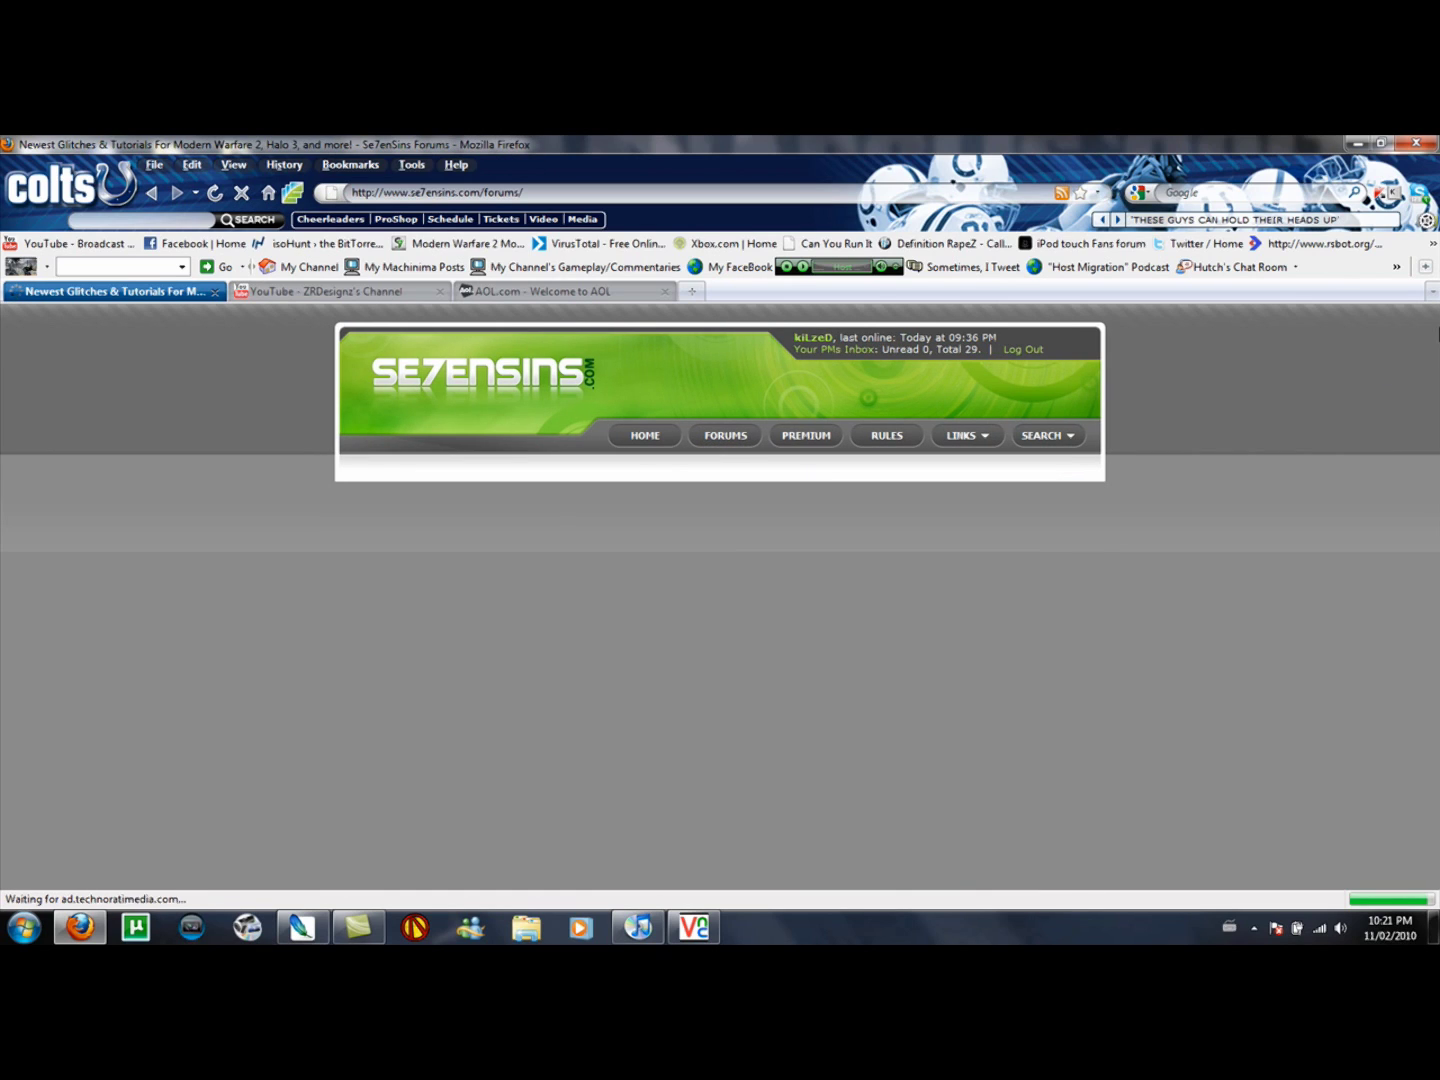
{"action": "left_click_drag", "start_coordinate": [1437, 340], "coordinate": [1420, 634]}
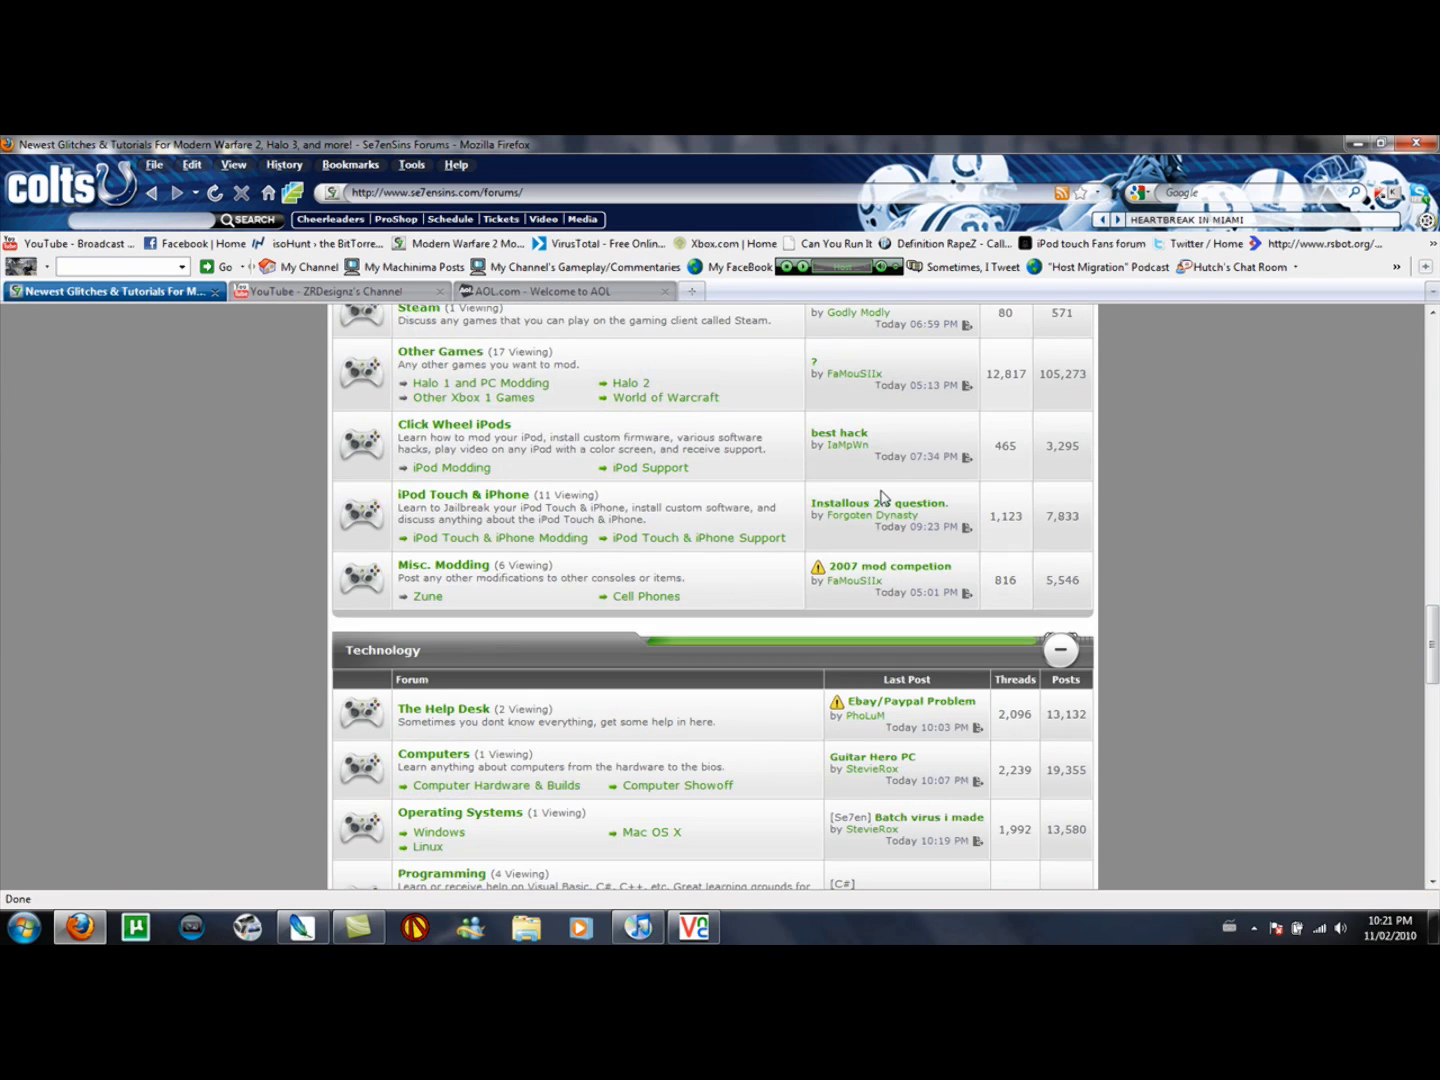
{"action": "left_click", "coordinate": [491, 499]}
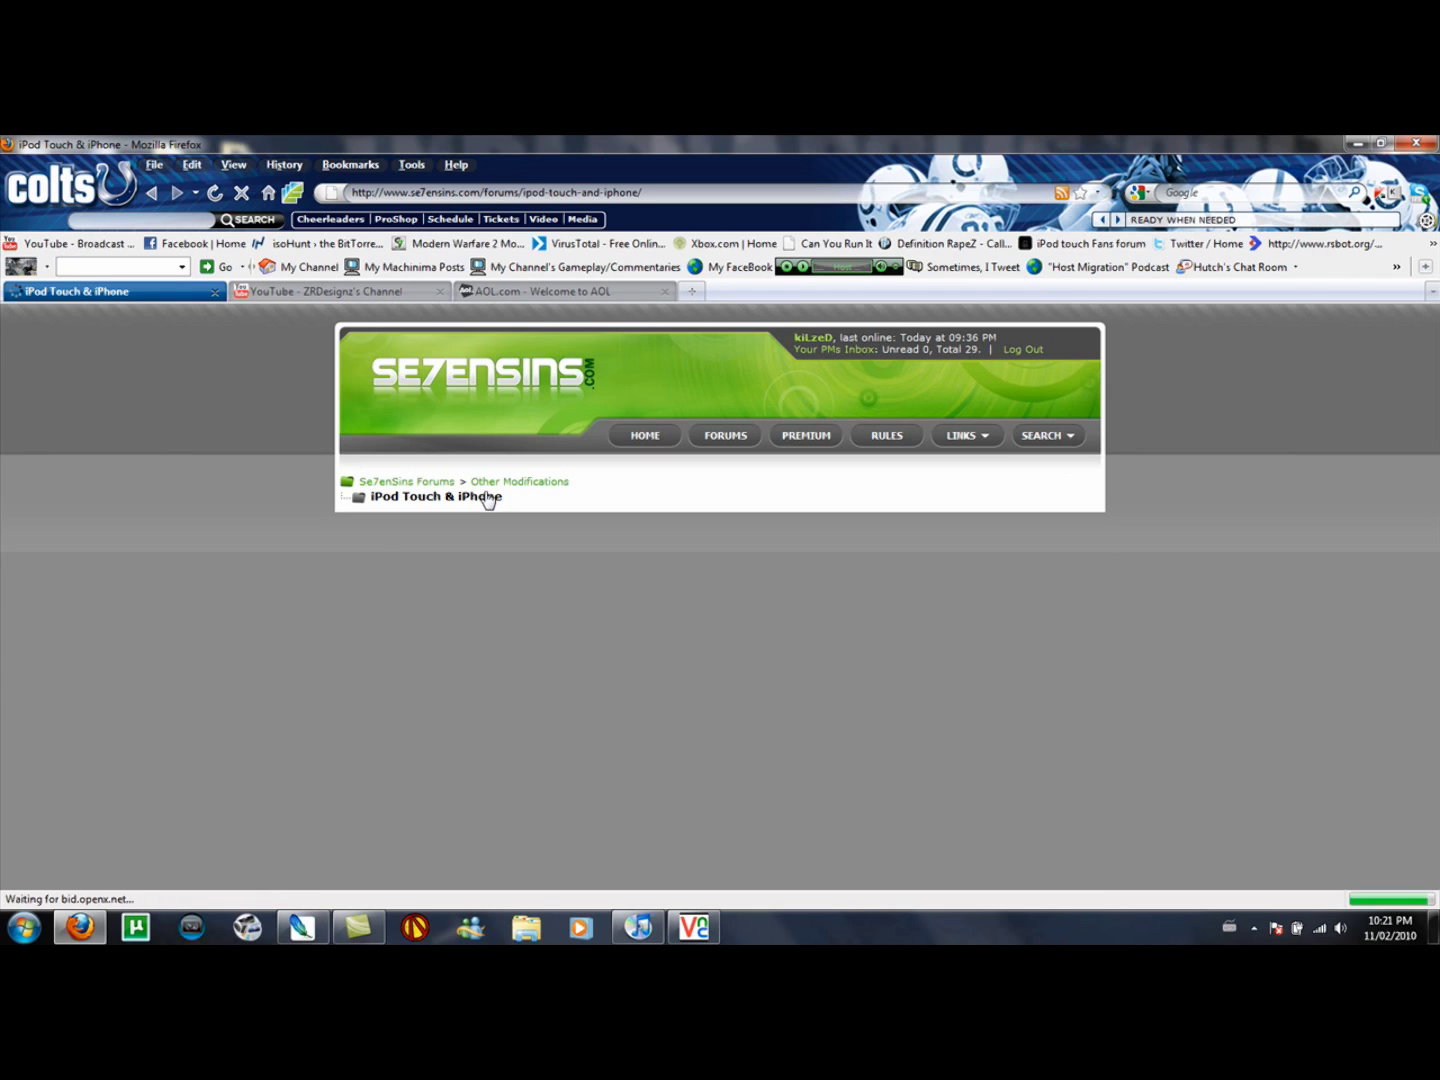
{"action": "scroll", "coordinate": [488, 505], "scroll_direction": "down", "scroll_amount": 6}
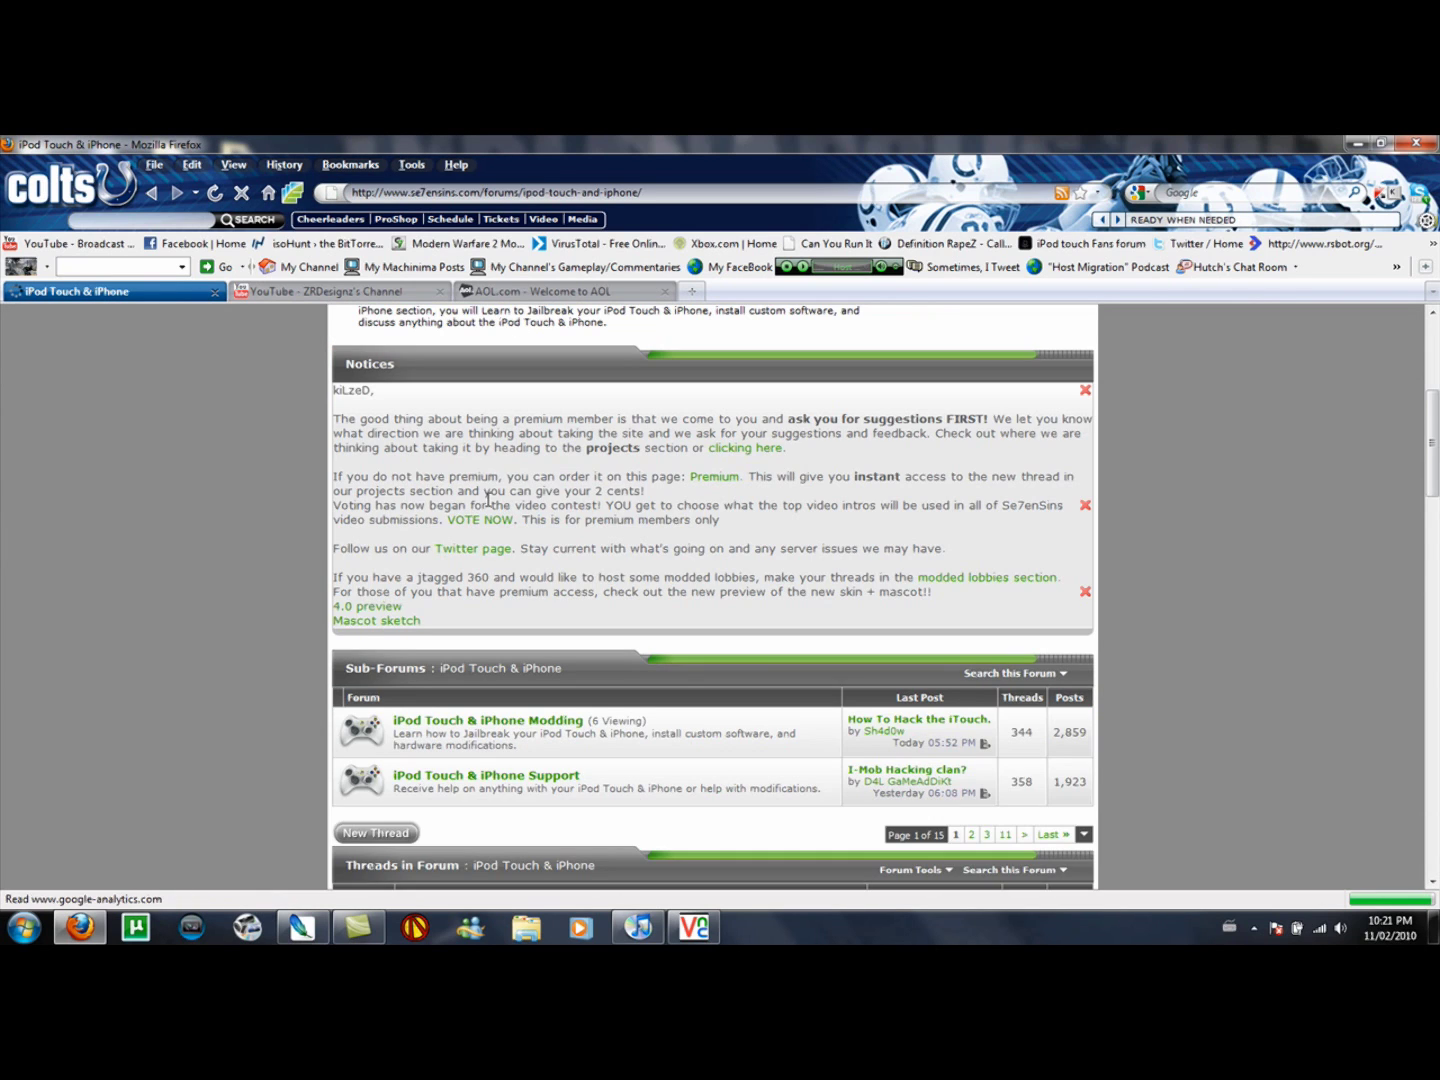
{"action": "scroll", "coordinate": [487, 505], "scroll_direction": "down", "scroll_amount": 5}
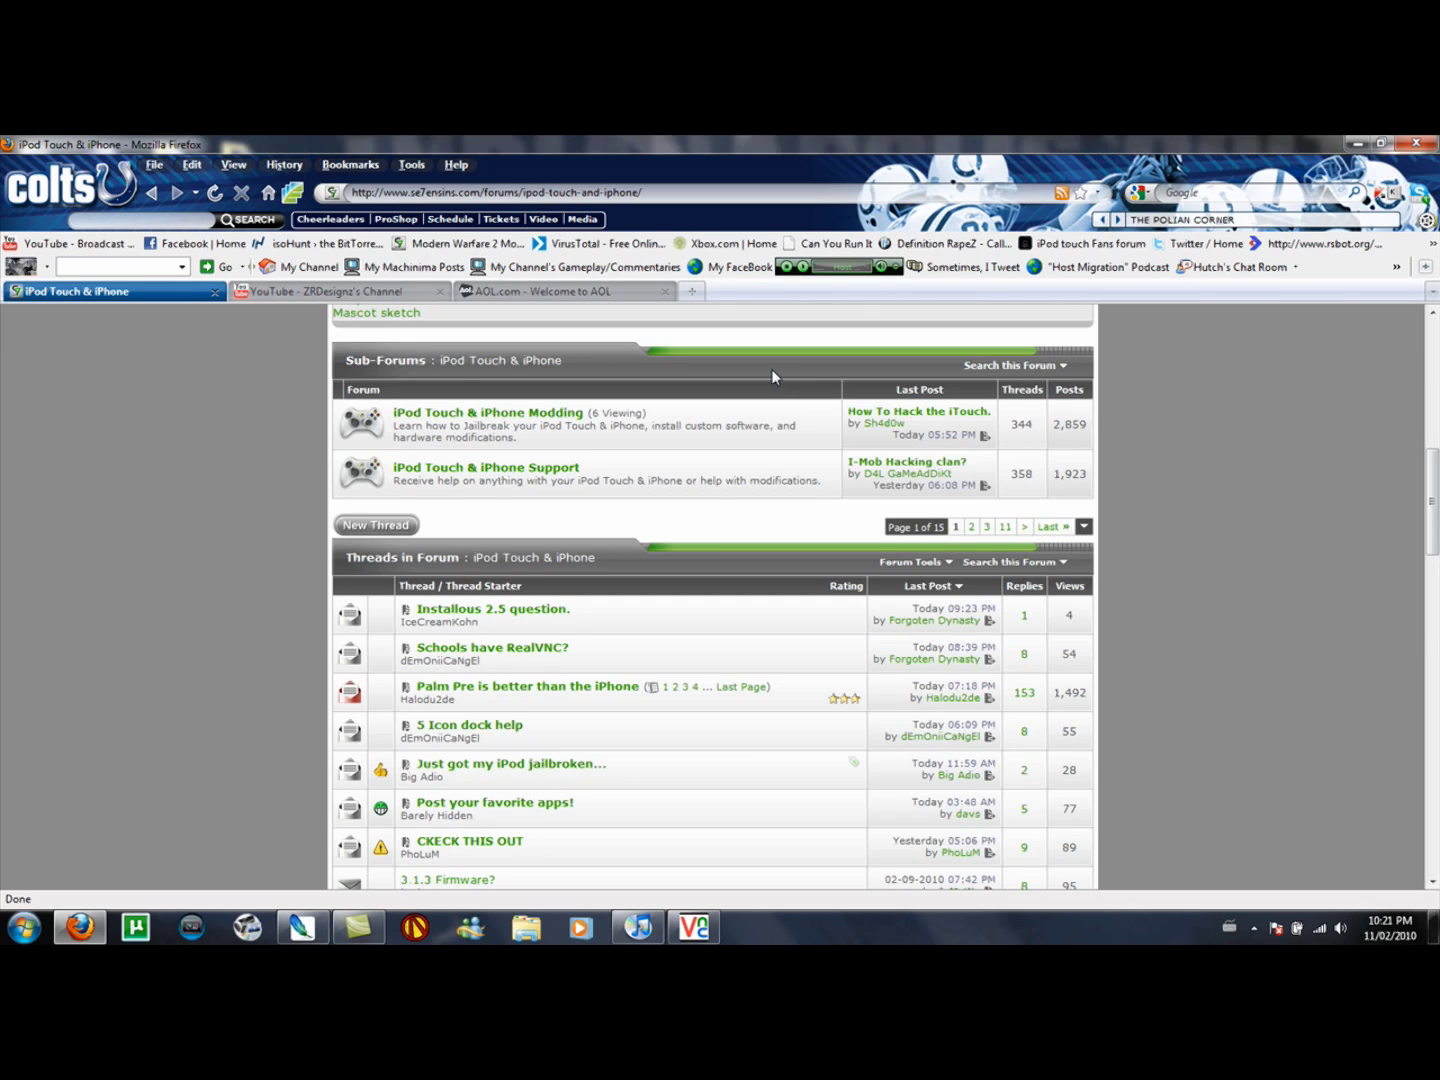
{"action": "scroll", "coordinate": [771, 375], "scroll_direction": "down", "scroll_amount": 2}
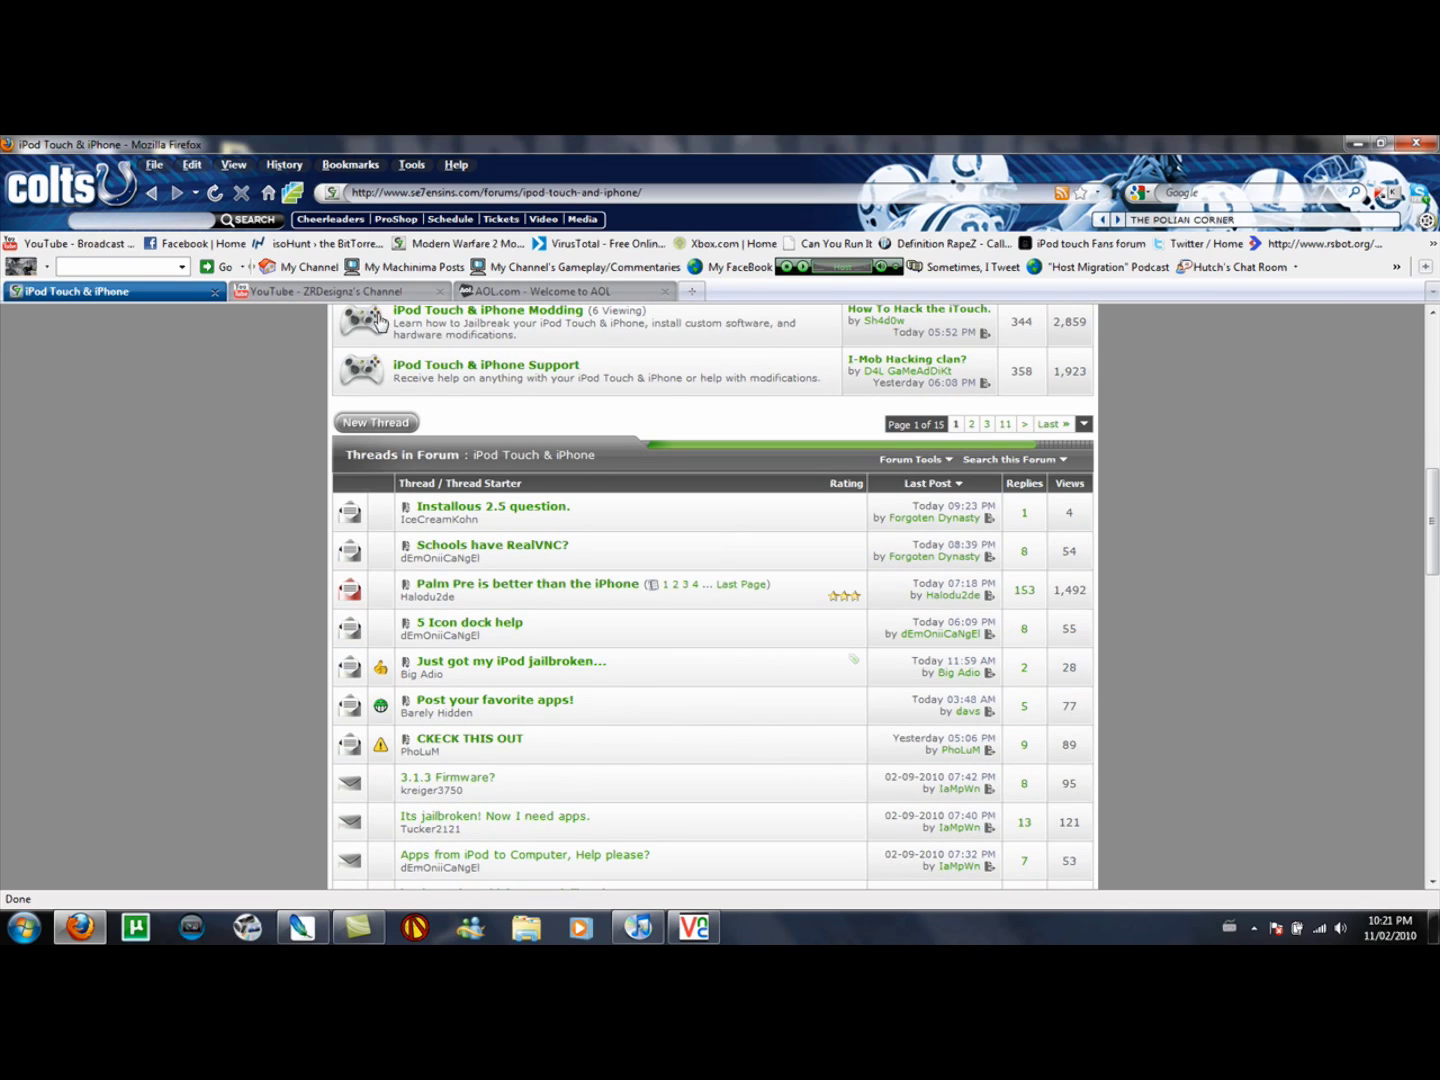
Close the Se7enSins forum page and the YouTube channel page, leaving only the AOL page open.
{"action": "middle_click", "coordinate": [122, 298]}
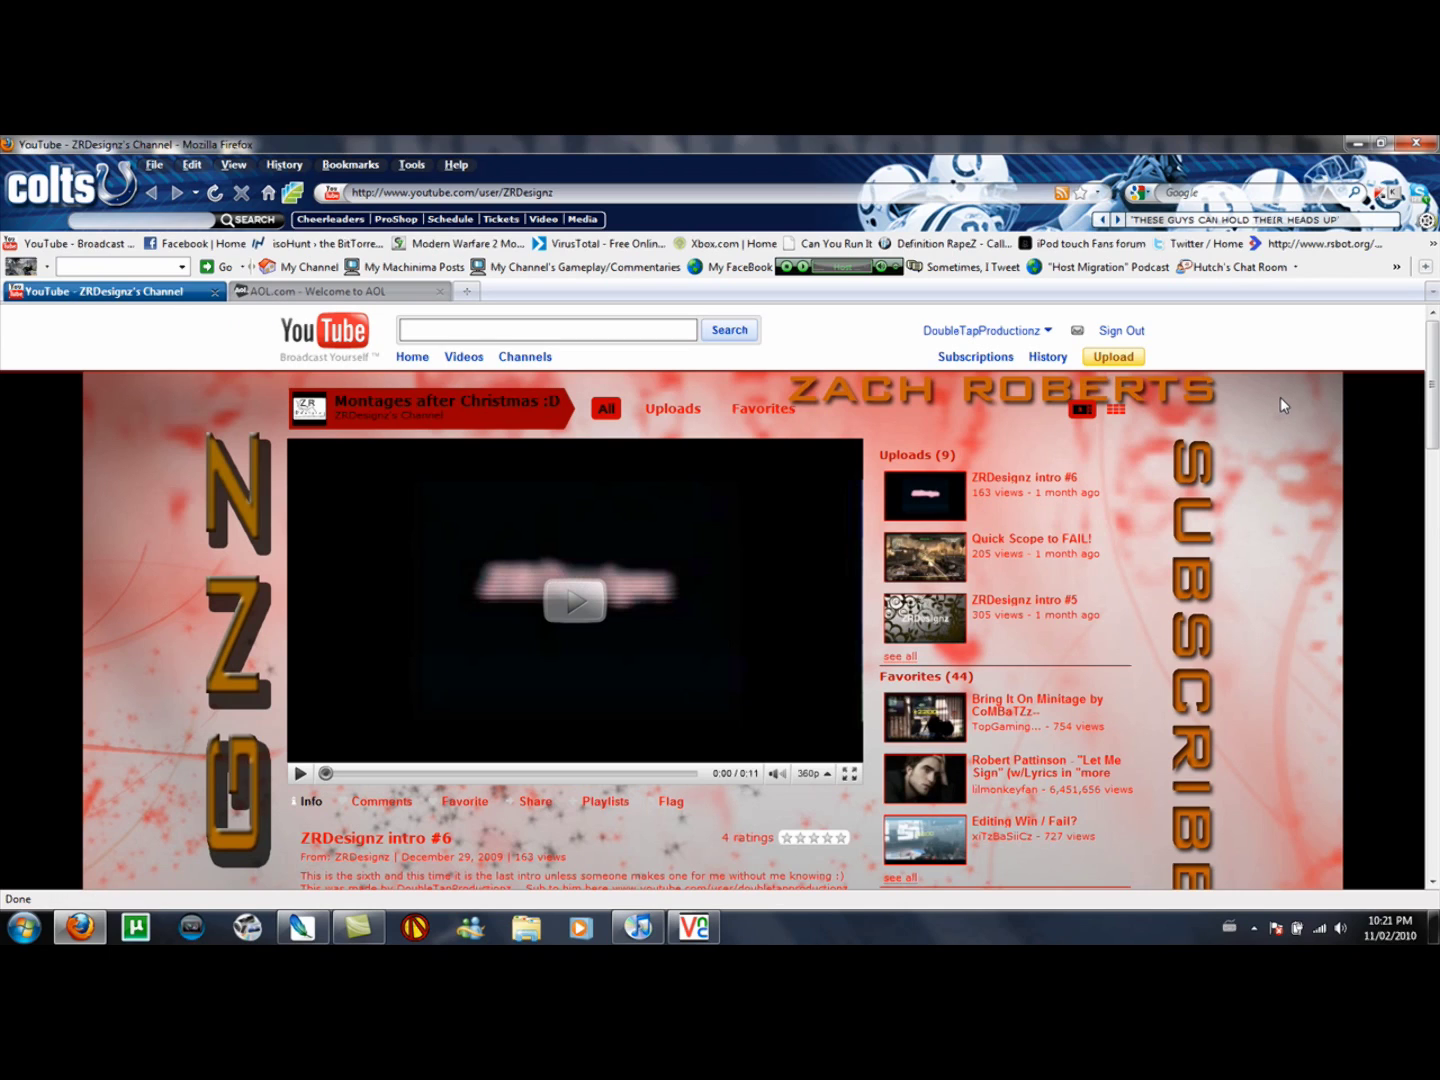
{"action": "scroll", "coordinate": [1314, 554], "scroll_direction": "down", "scroll_amount": 2}
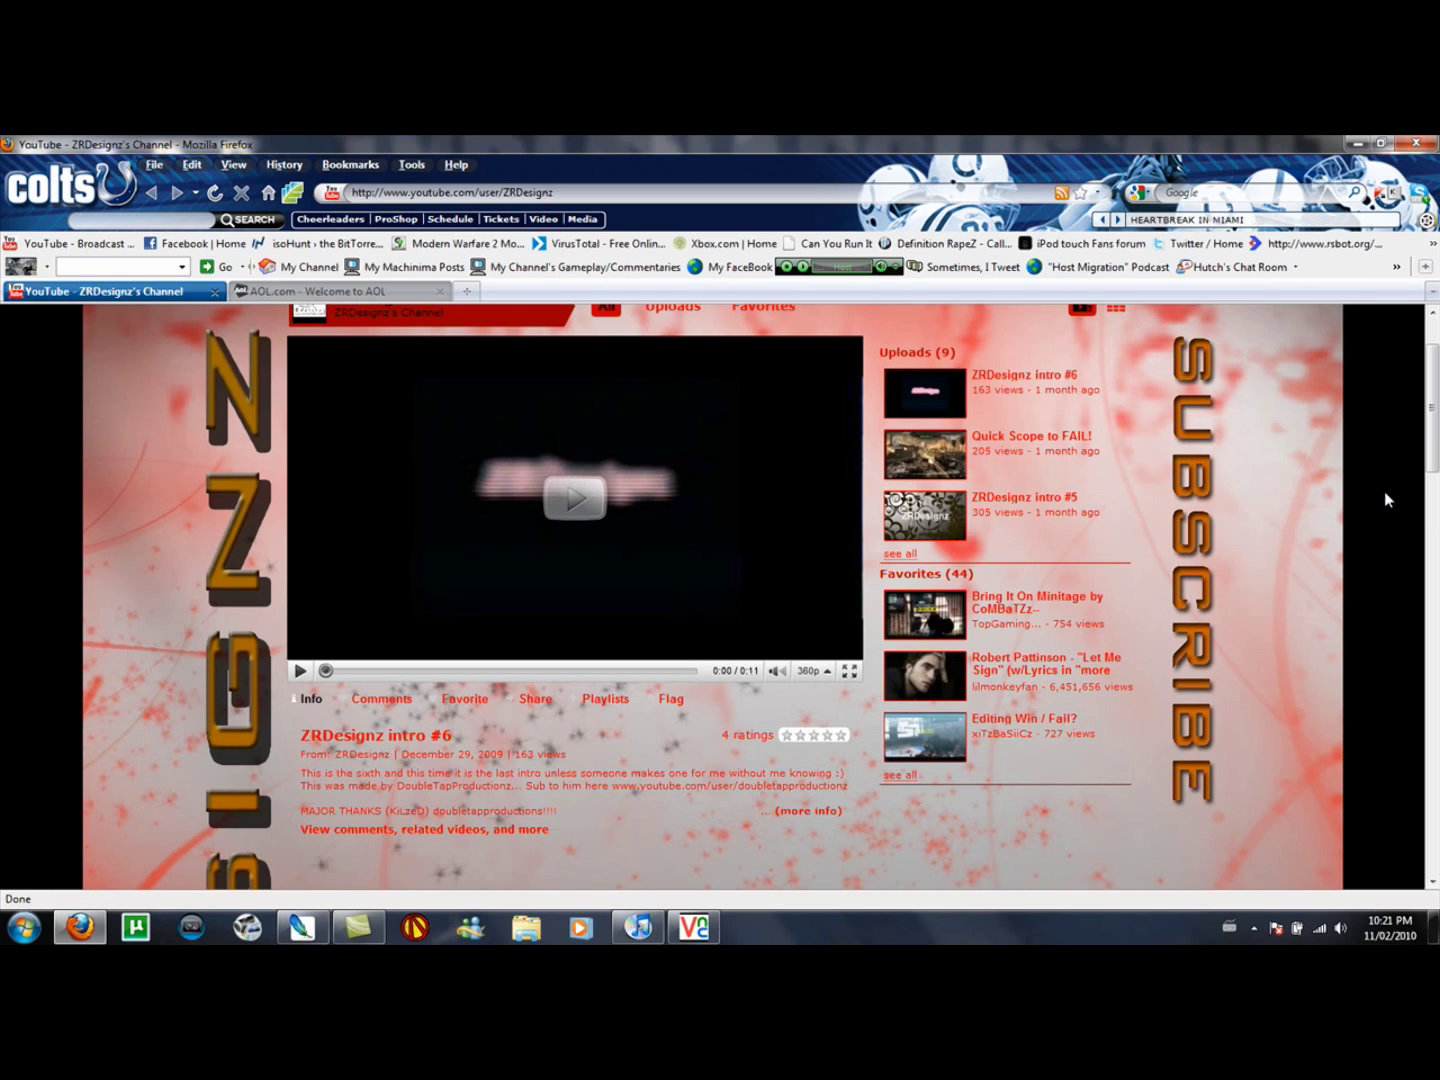
{"action": "middle_click", "coordinate": [103, 292]}
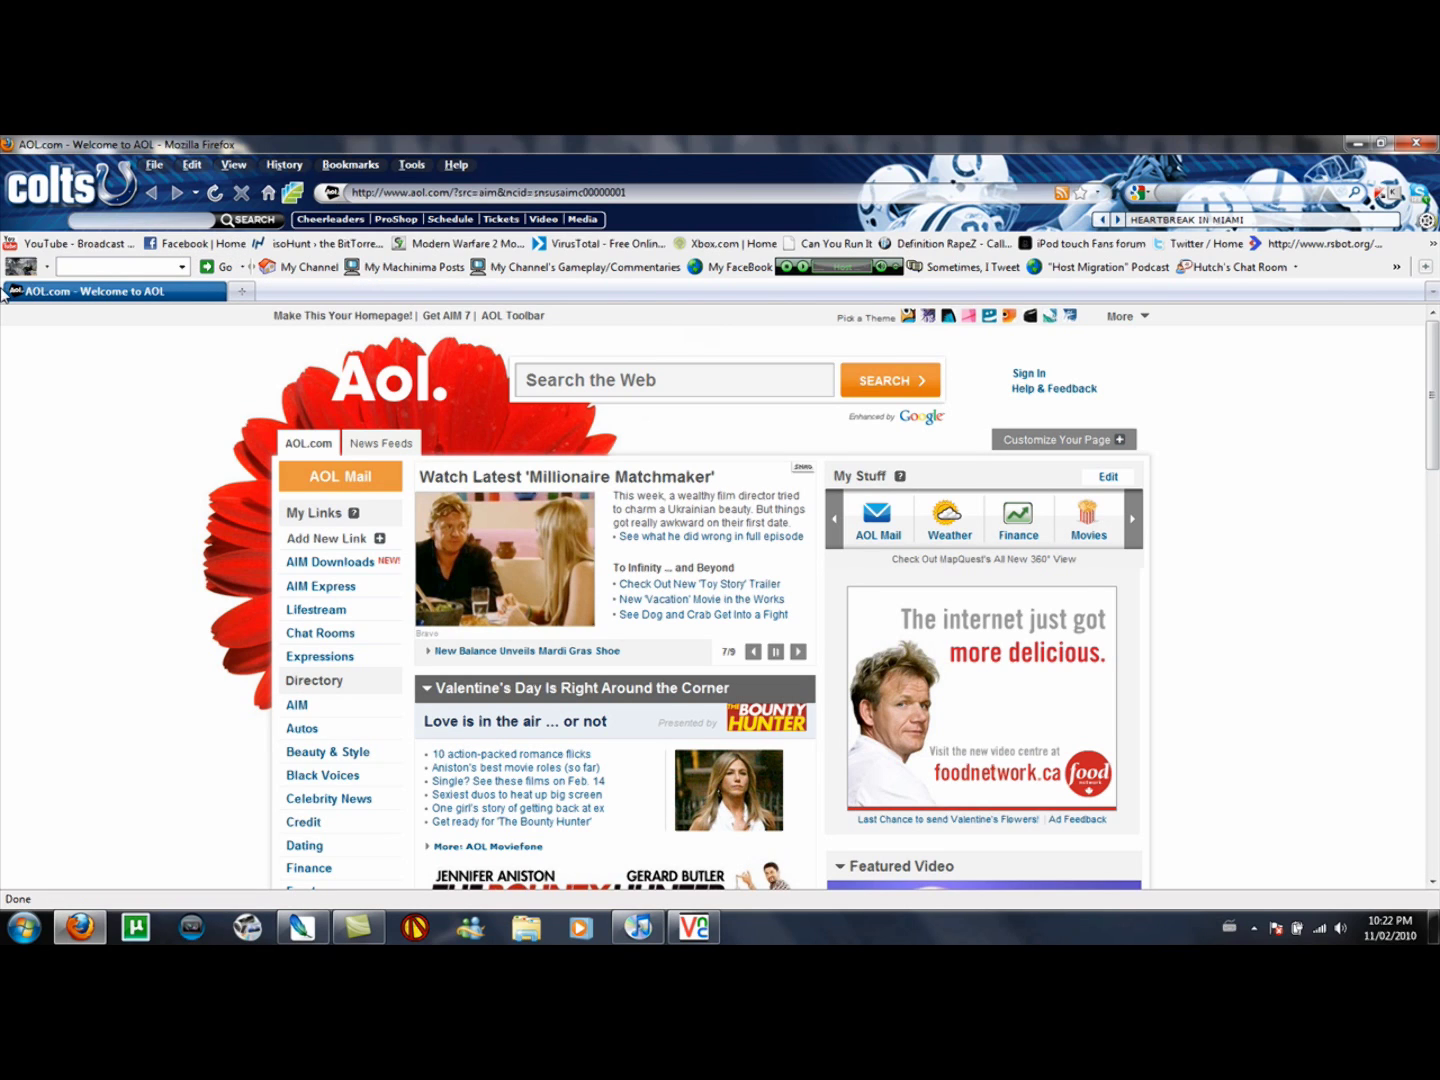
Go to the website apptrackr.org.
{"action": "left_click", "coordinate": [963, 194]}
{"action": "type", "text": "app"}
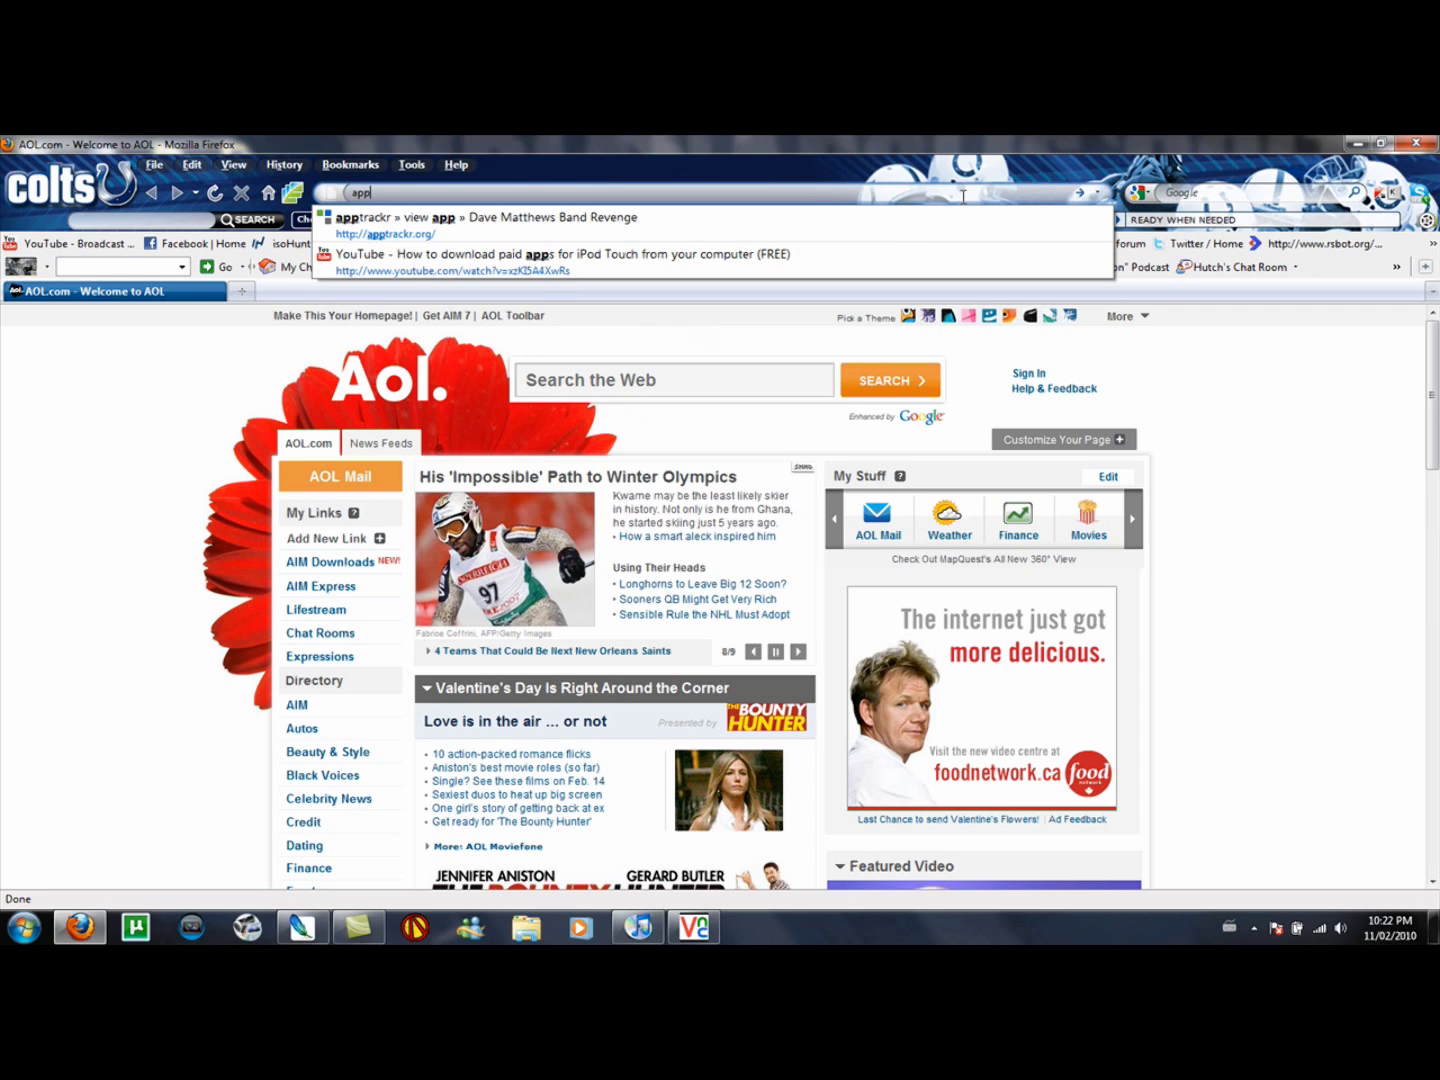
{"action": "type", "text": "trackr"}
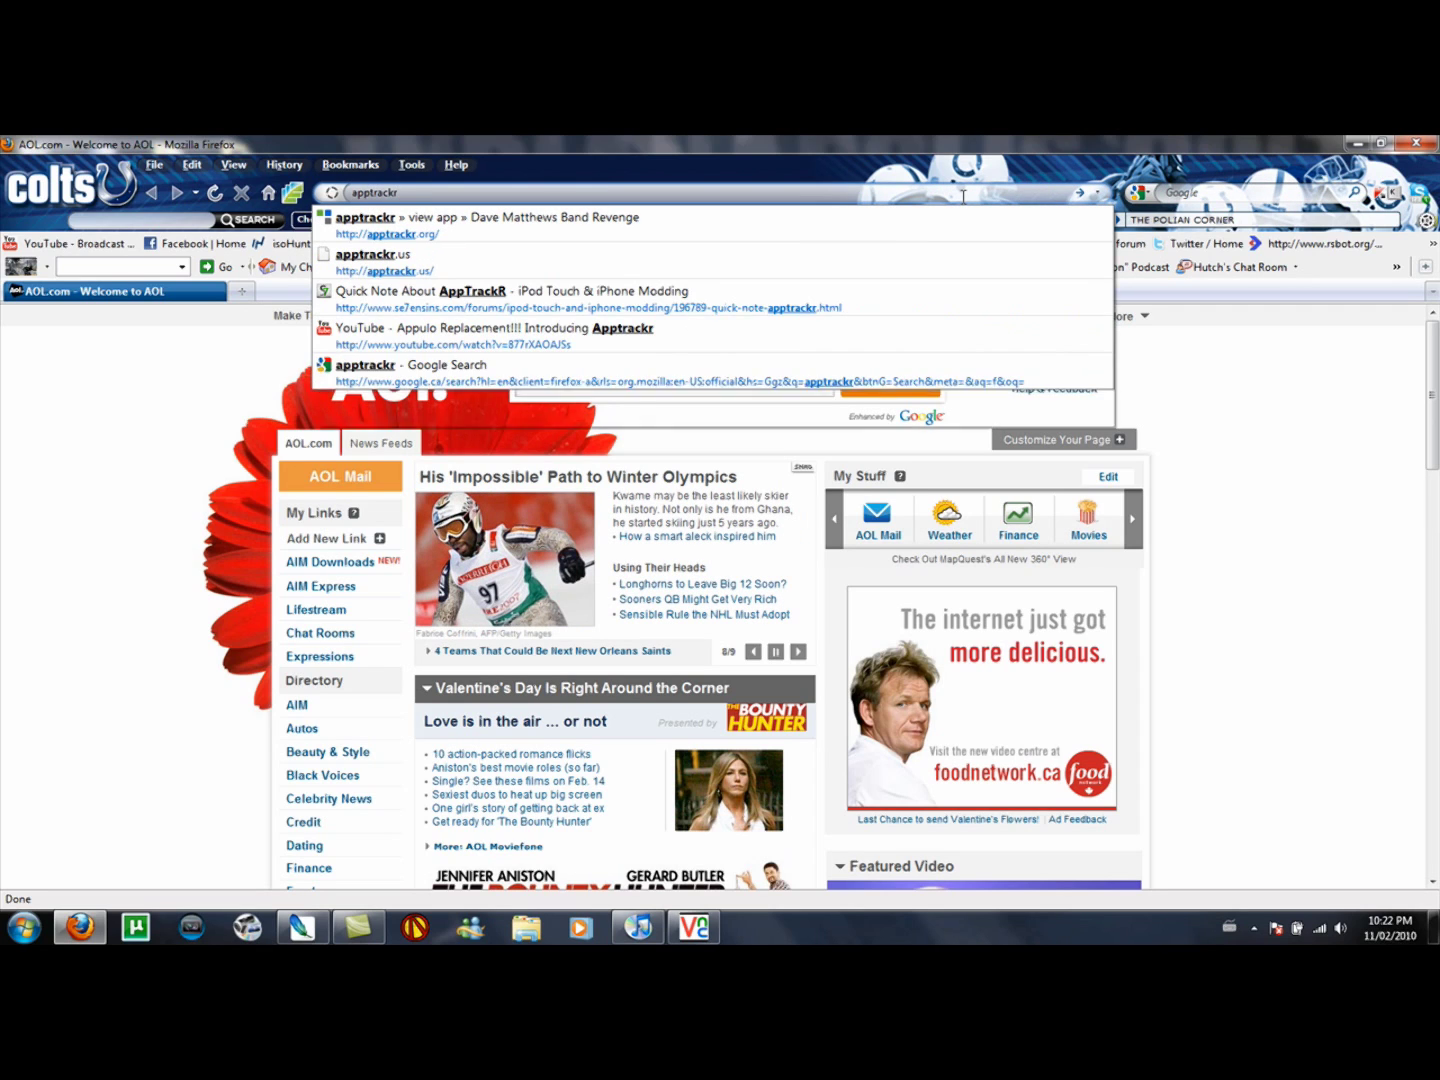
{"action": "type", "text": ".org"}
{"action": "key", "text": "Return"}
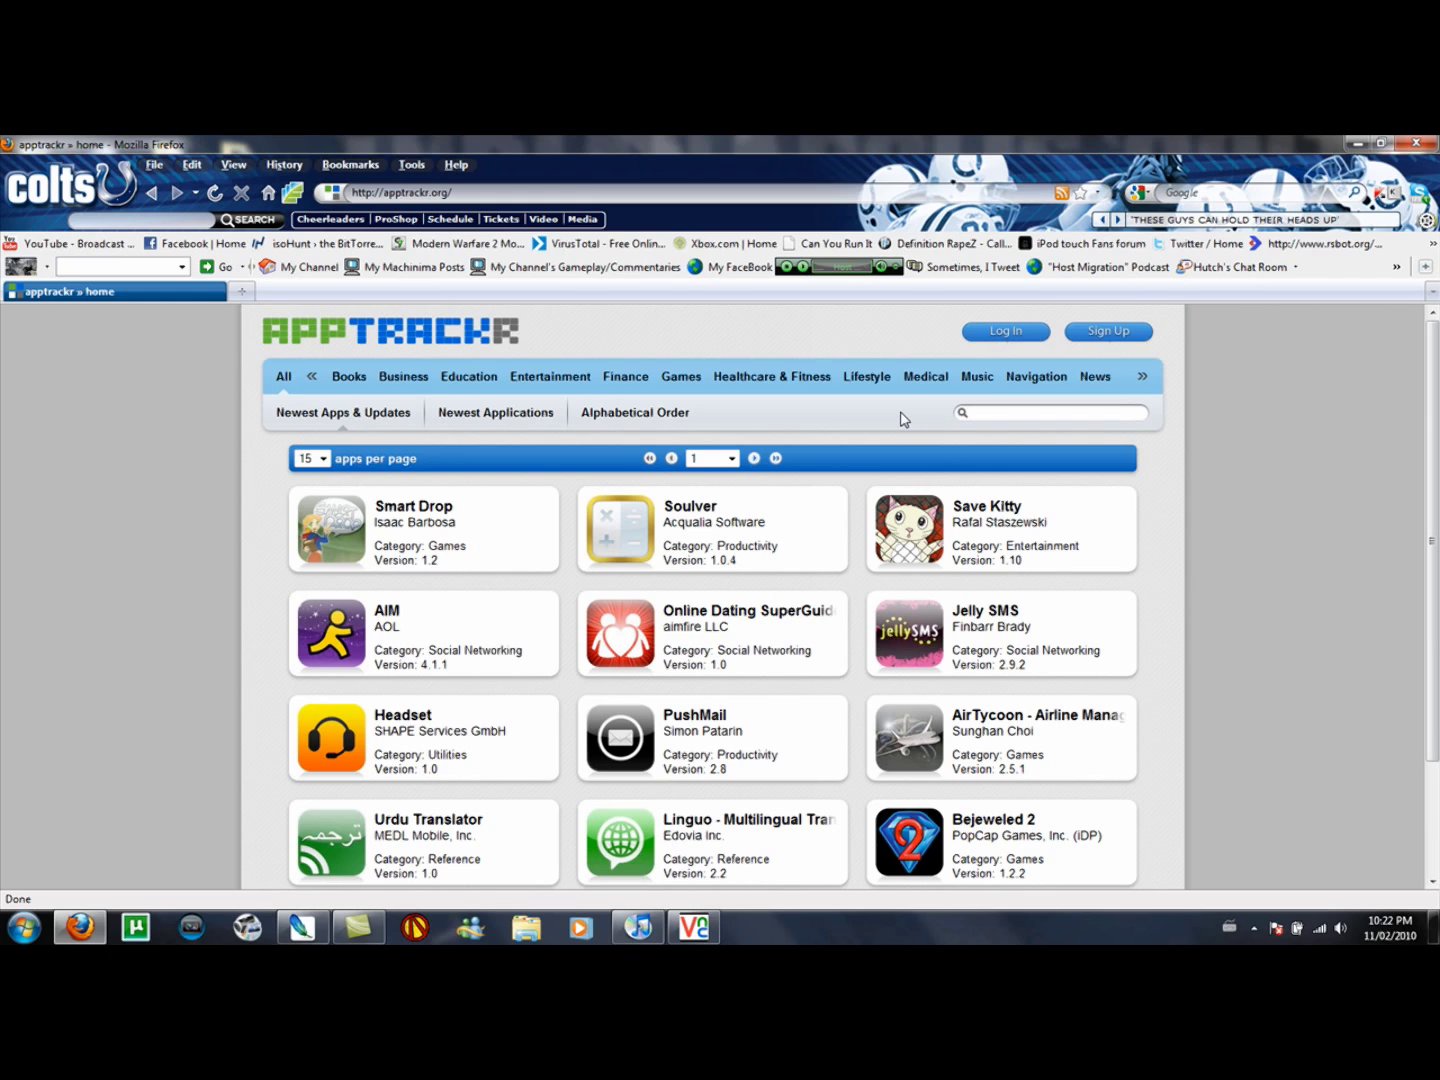
Filter the apptrackr app list to the Games category and look through the listed games.
{"action": "scroll", "coordinate": [904, 419], "scroll_direction": "down", "scroll_amount": 3}
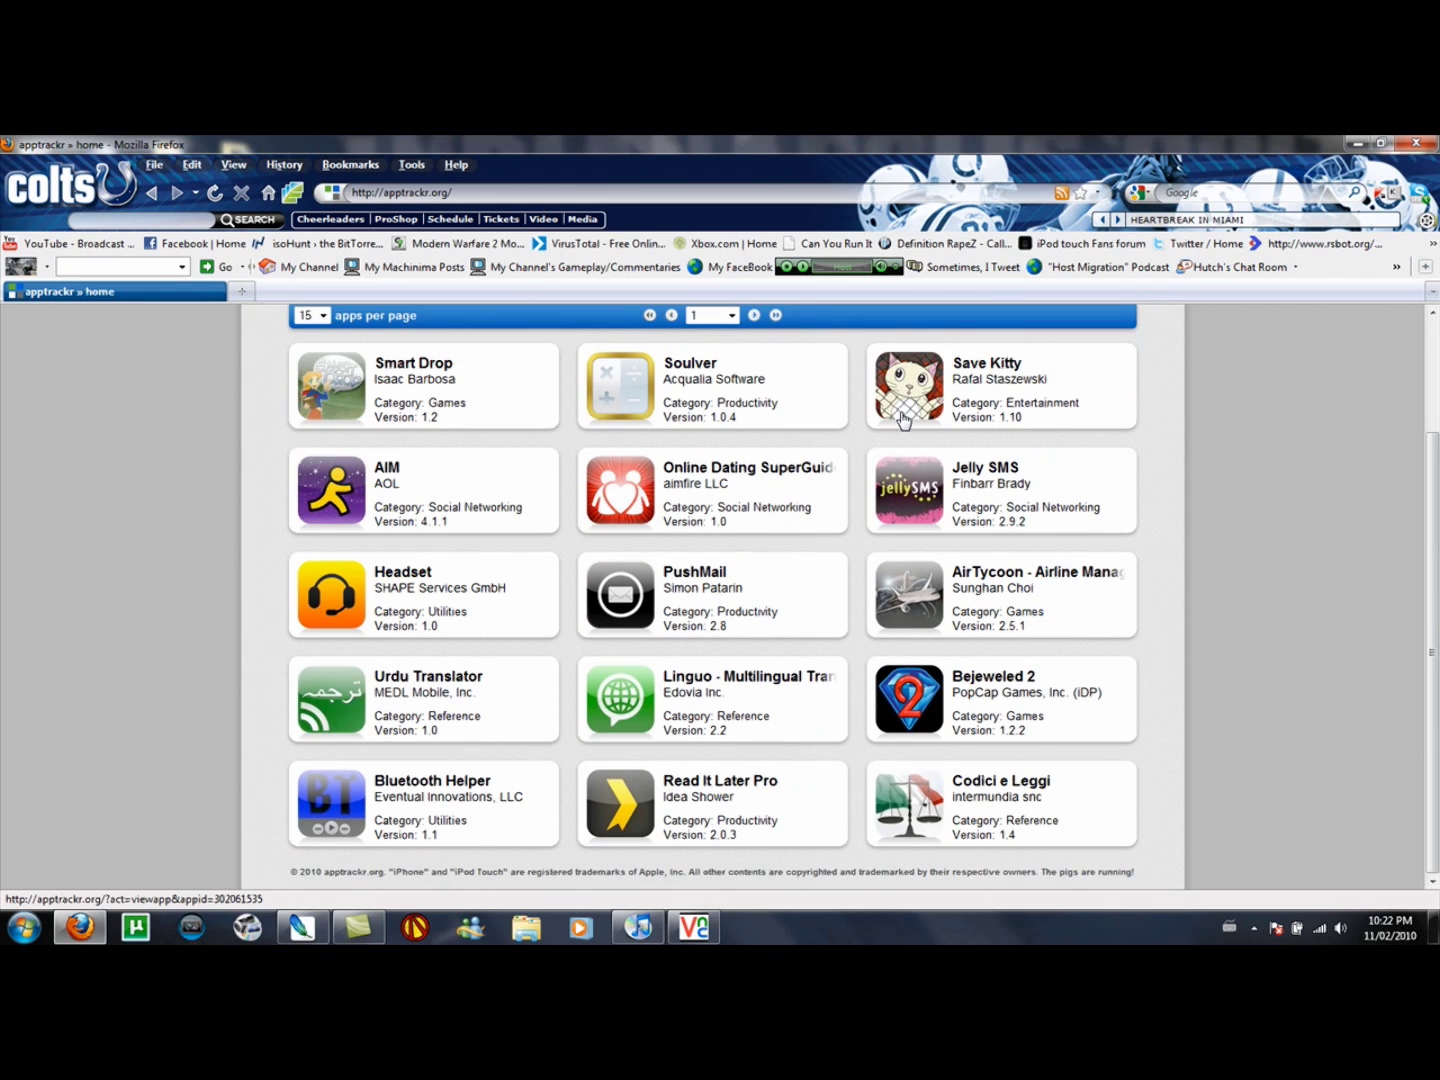
{"action": "scroll", "coordinate": [904, 420], "scroll_direction": "up", "scroll_amount": 3}
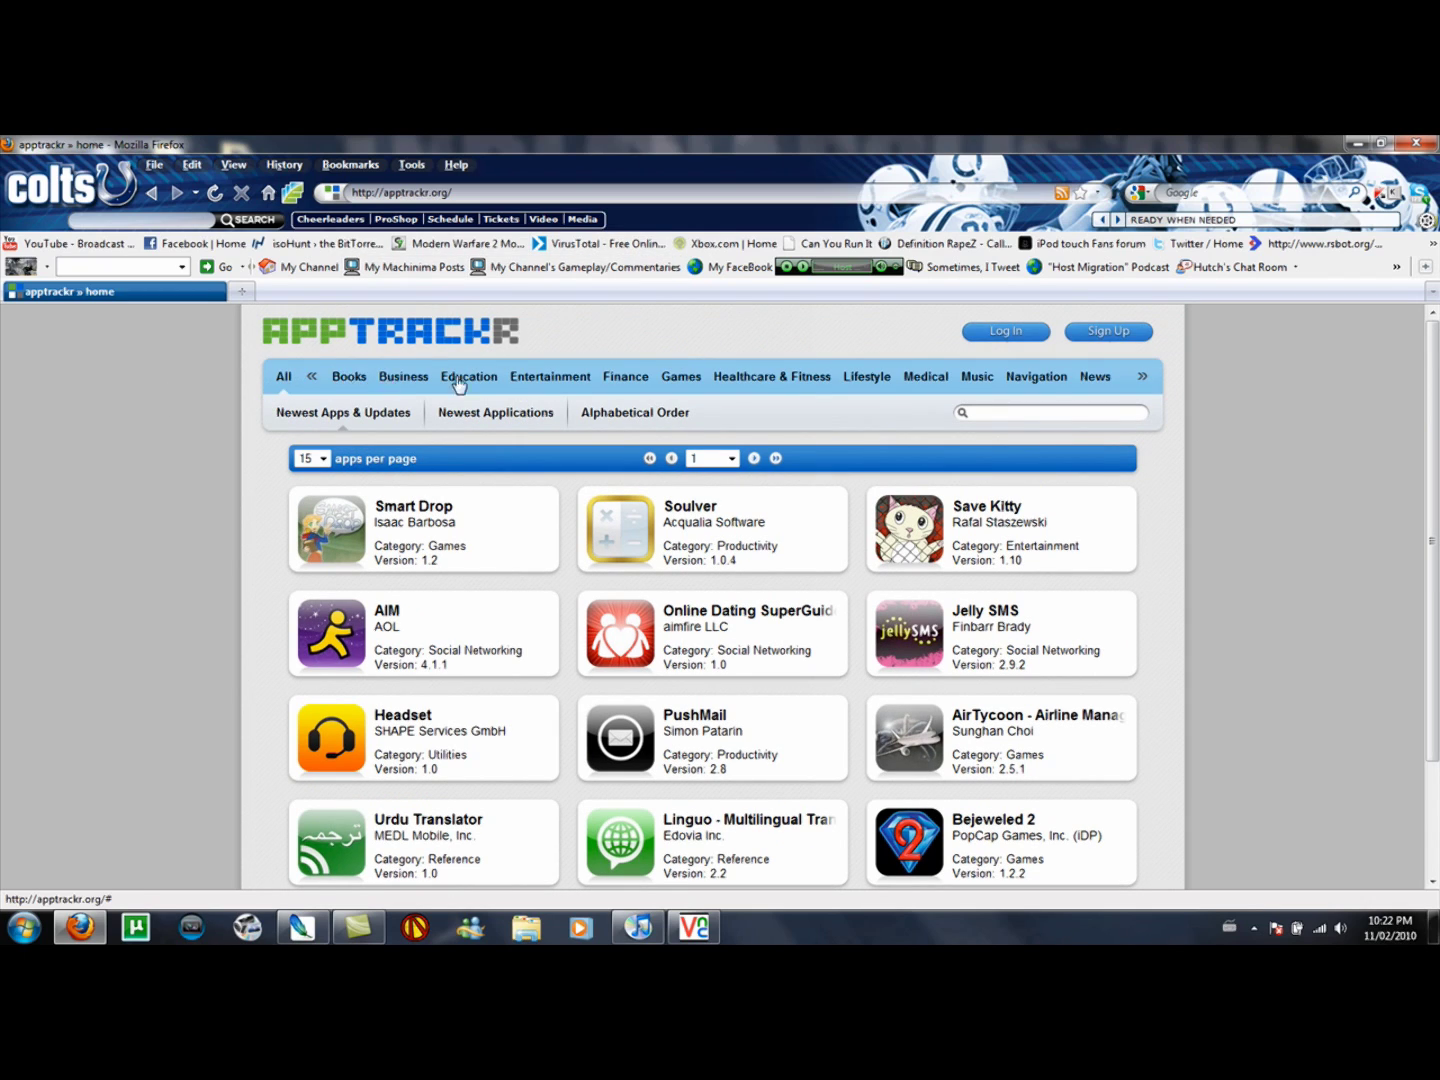
{"action": "left_click", "coordinate": [682, 383]}
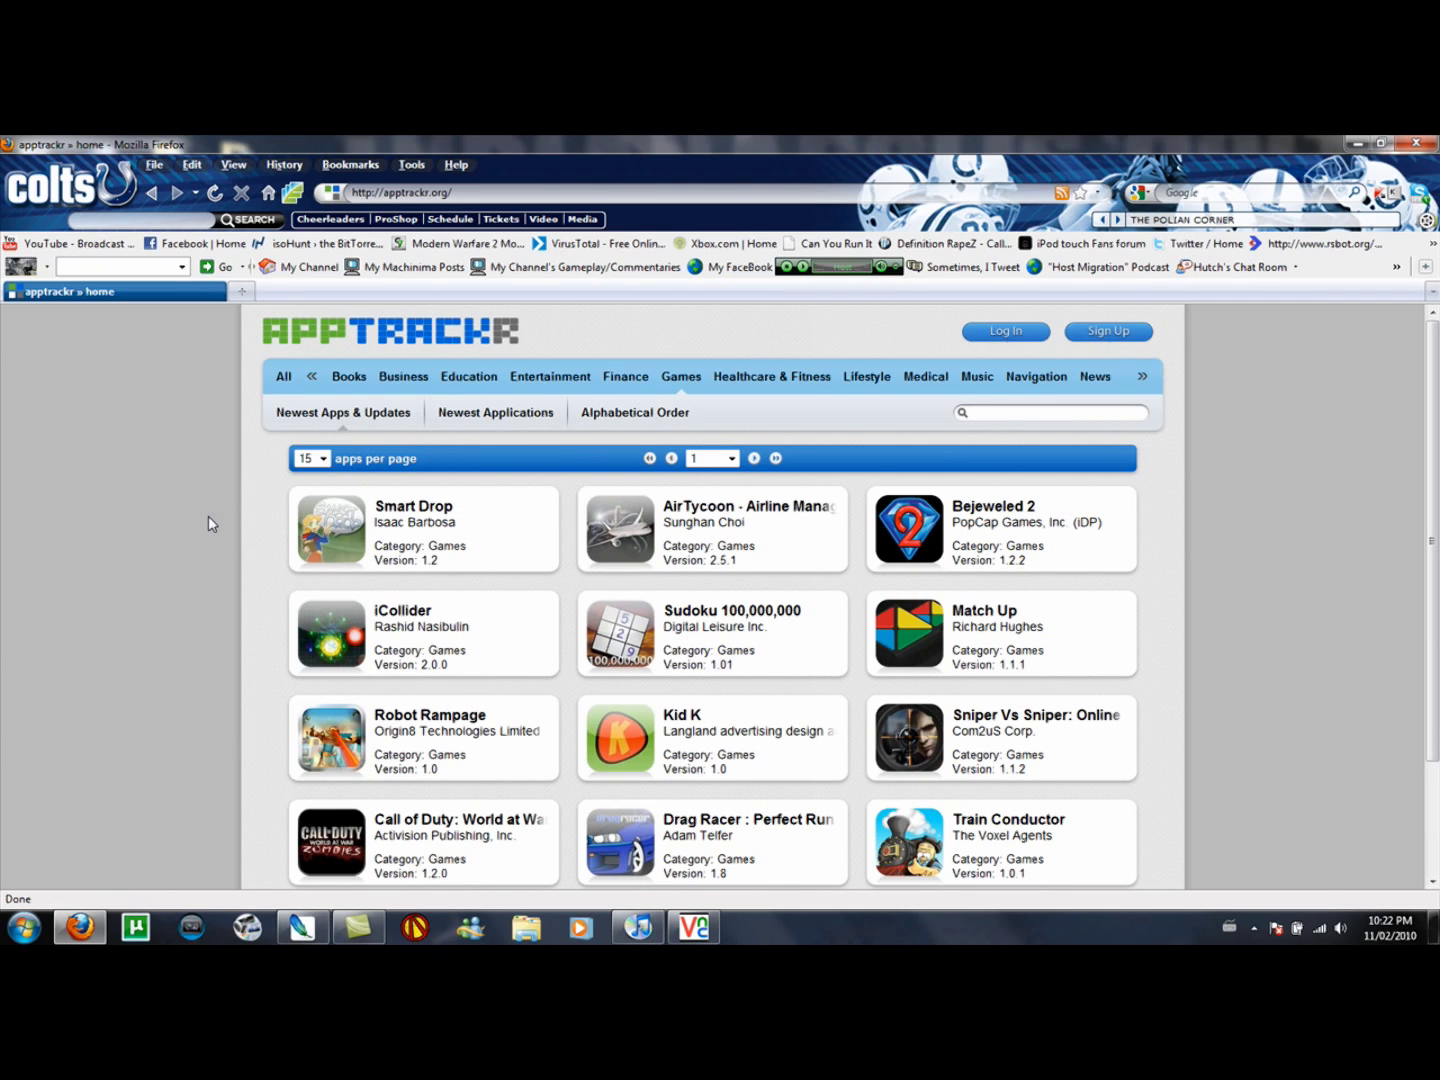
{"action": "scroll", "coordinate": [492, 409], "scroll_direction": "down", "scroll_amount": 2}
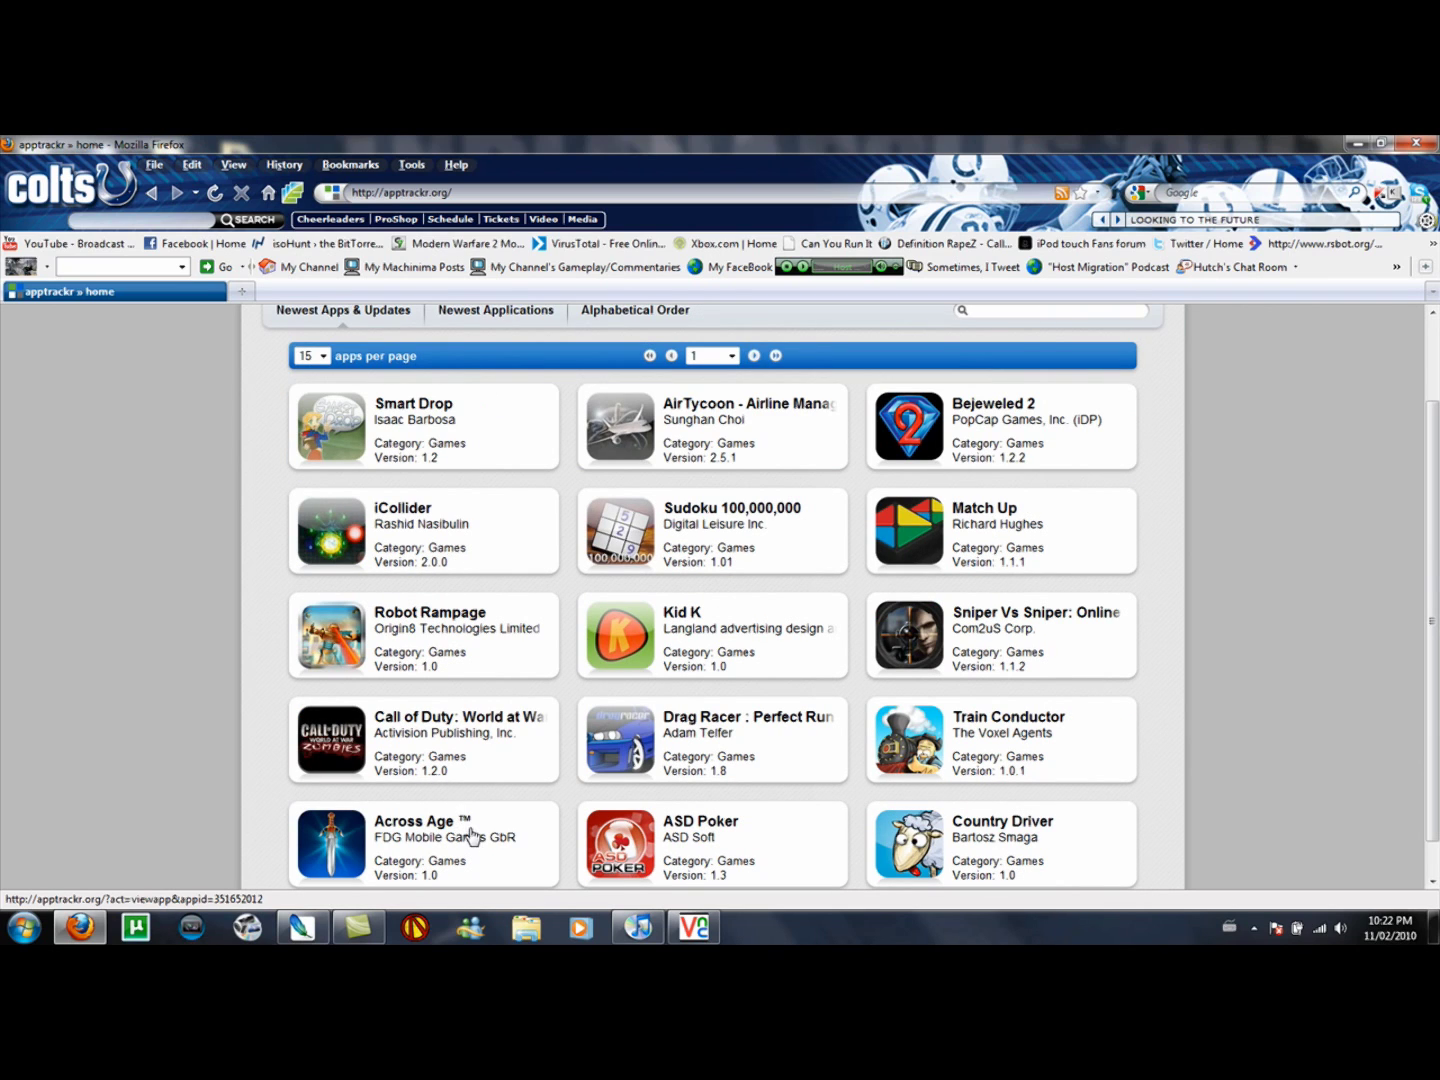
{"action": "scroll", "coordinate": [467, 805], "scroll_direction": "up", "scroll_amount": 2}
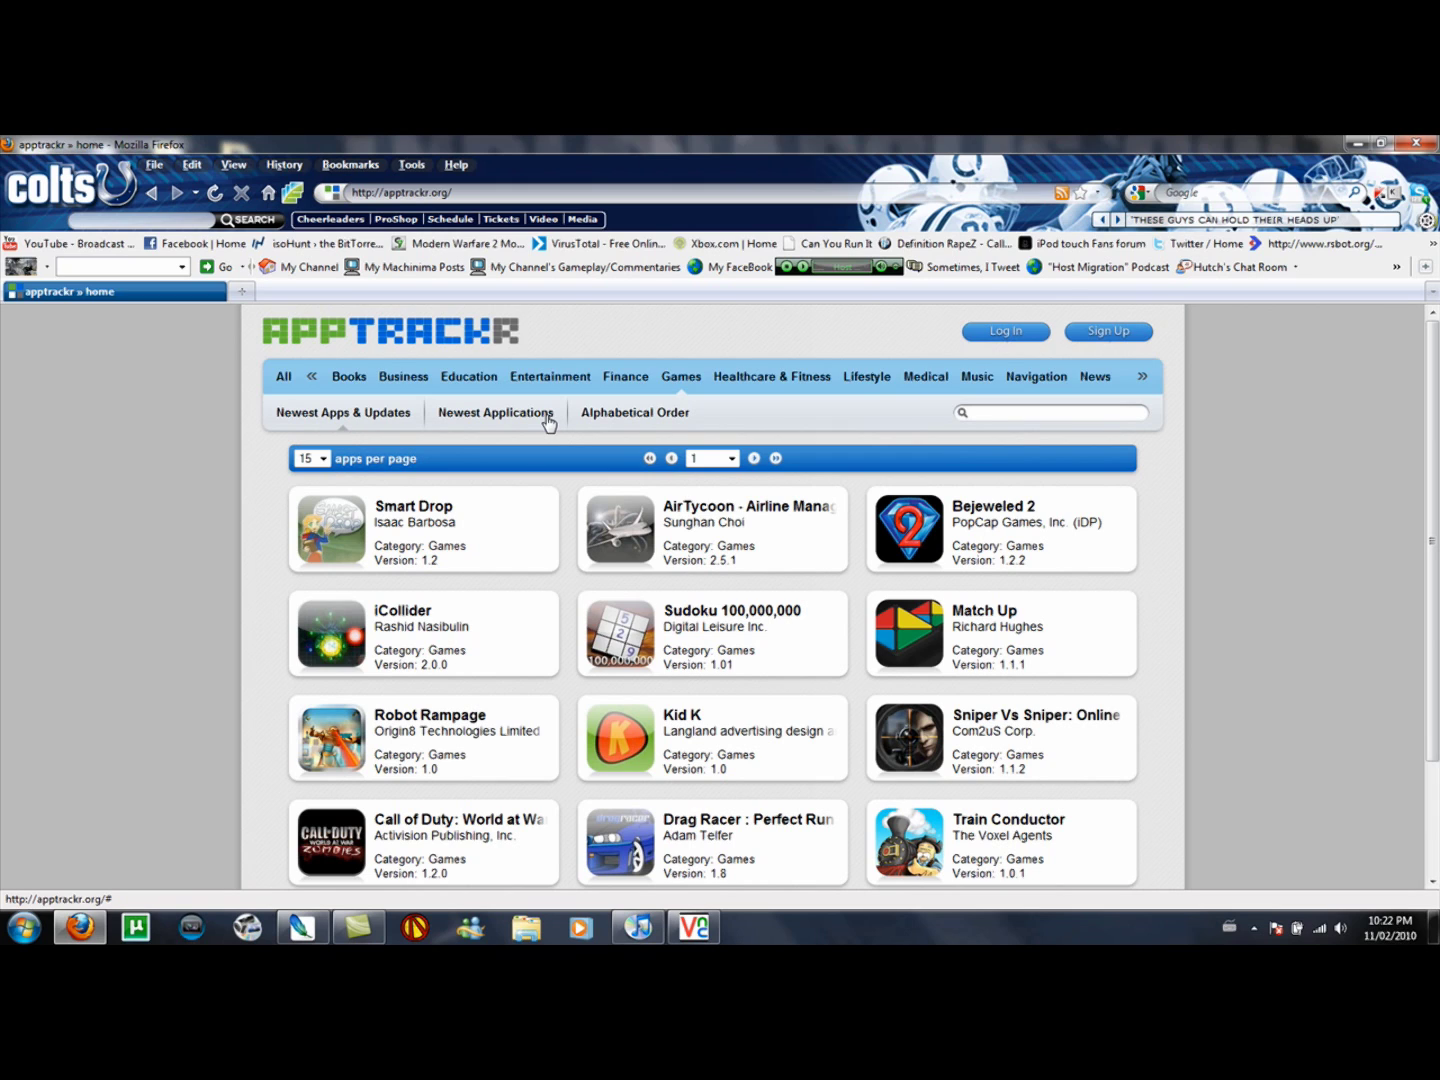
{"action": "scroll", "coordinate": [548, 424], "scroll_direction": "down", "scroll_amount": 3}
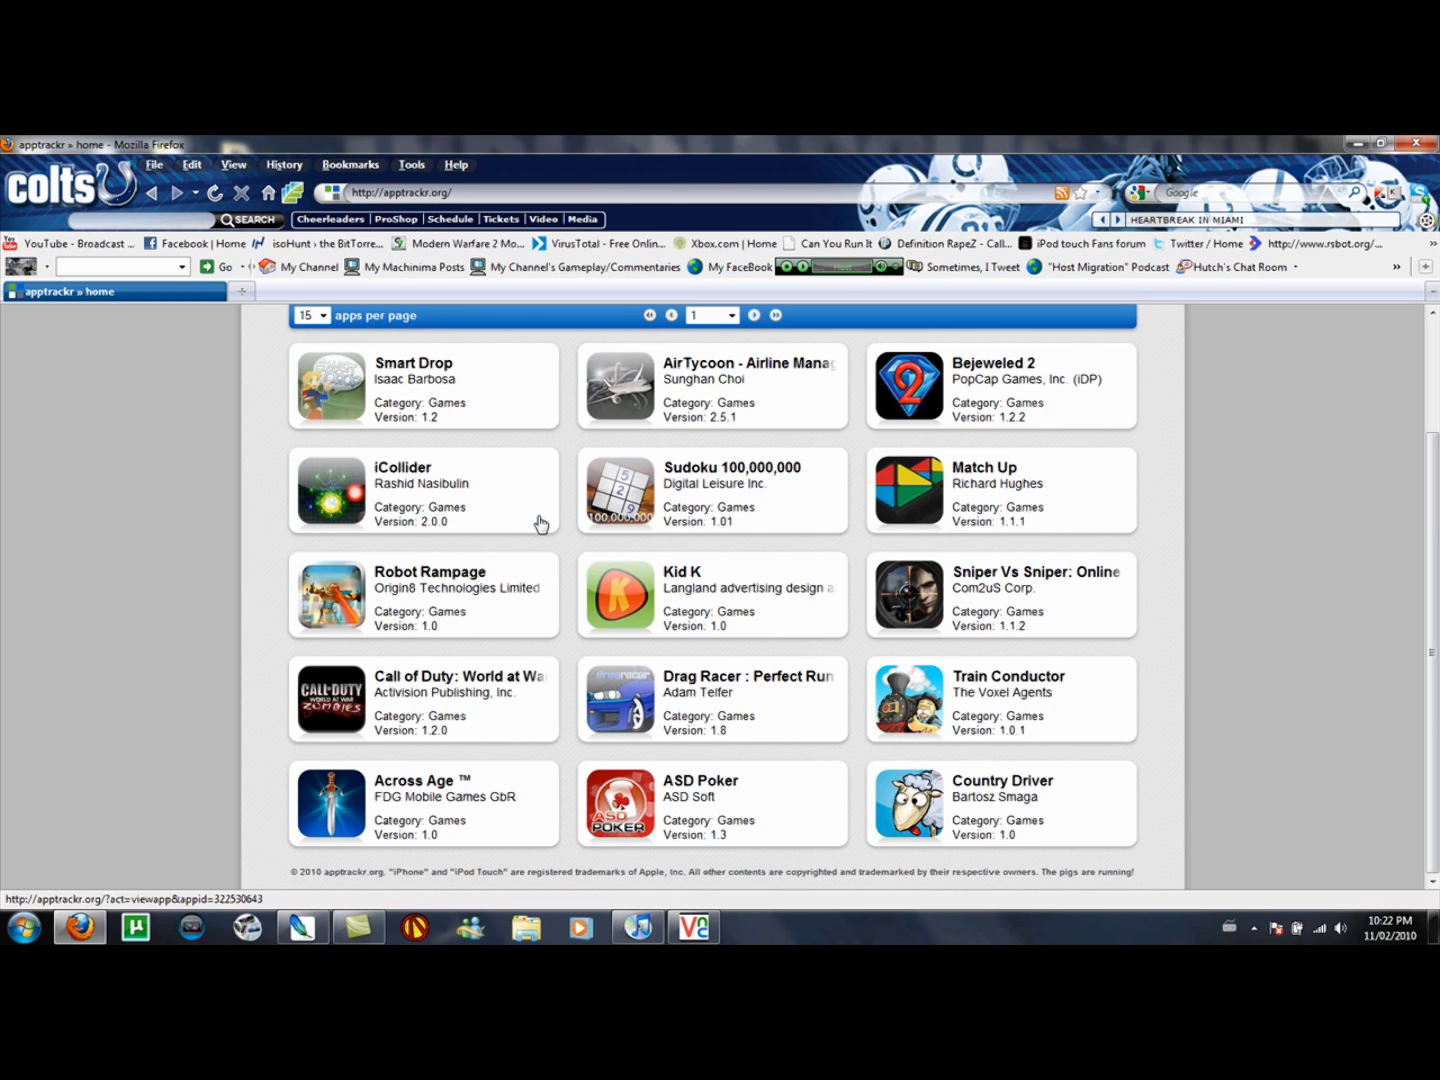
{"action": "scroll", "coordinate": [541, 522], "scroll_direction": "up", "scroll_amount": 3}
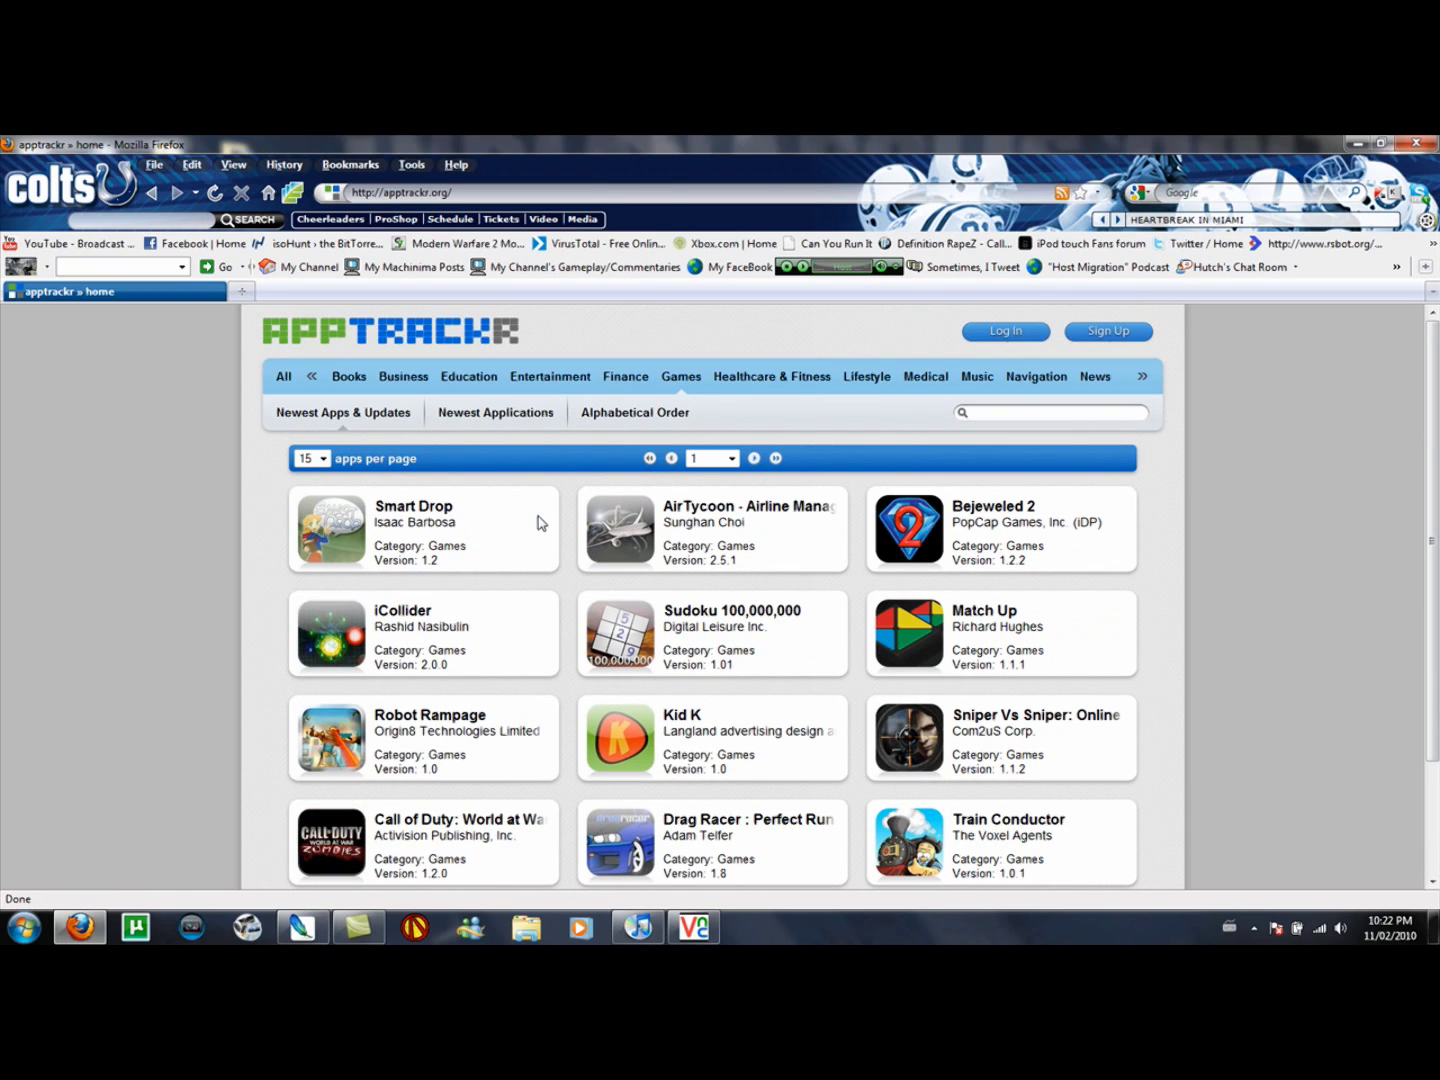
View the details of the Smart Drop app and return to the app list.
{"action": "left_click", "coordinate": [446, 515]}
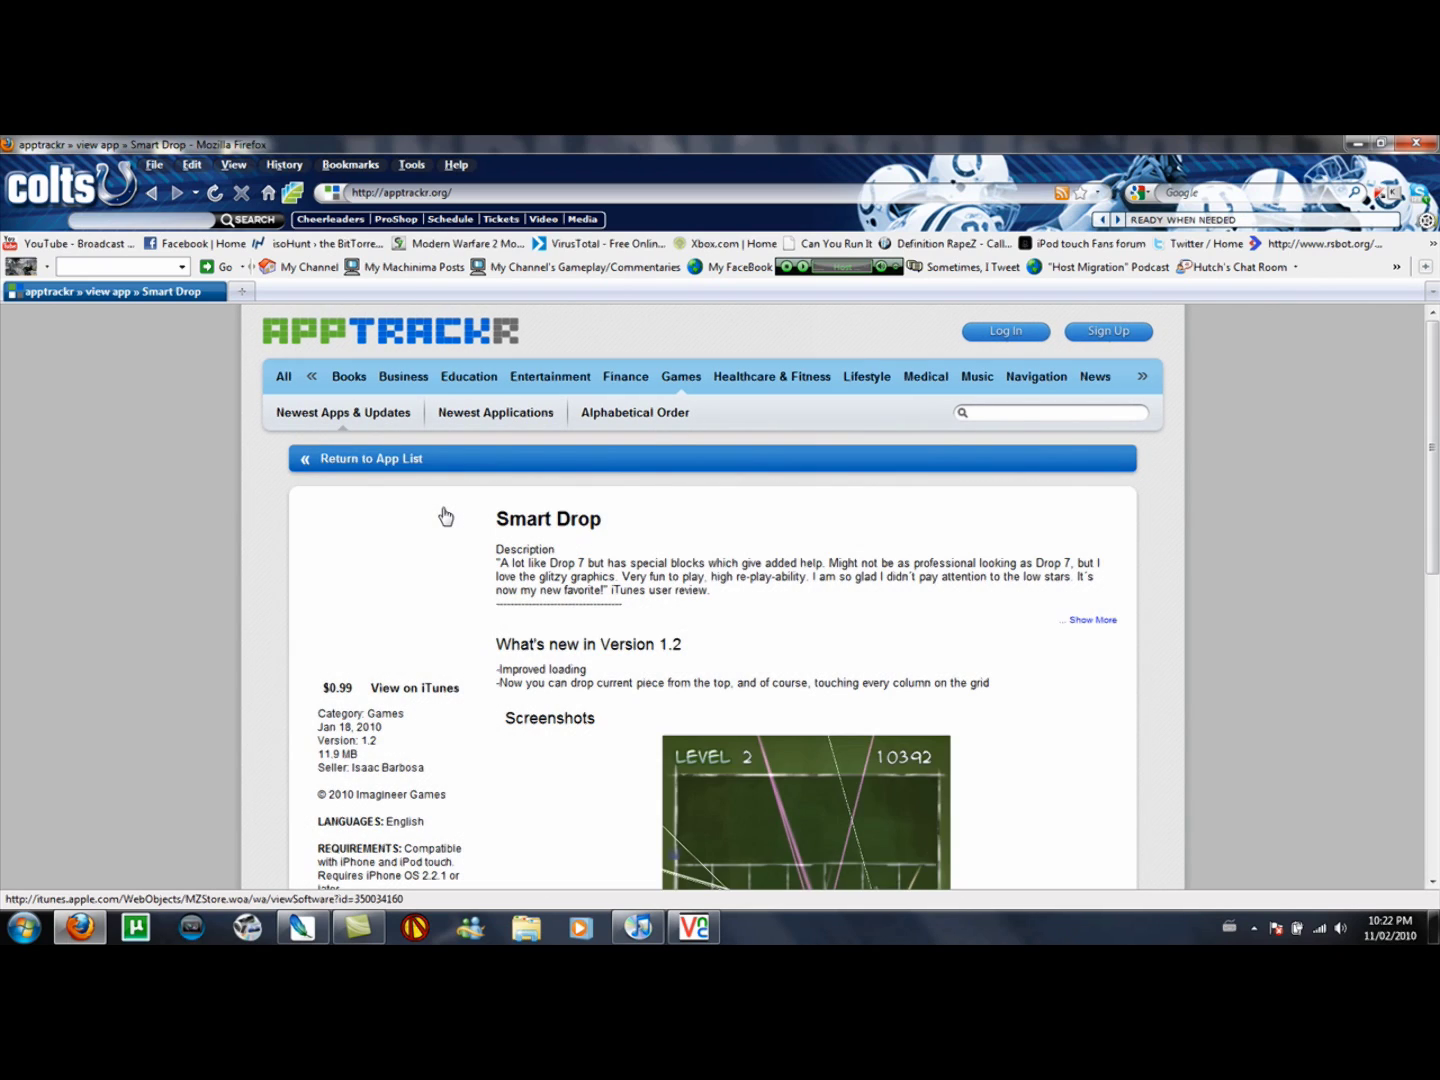
{"action": "scroll", "coordinate": [445, 516], "scroll_direction": "down", "scroll_amount": 5}
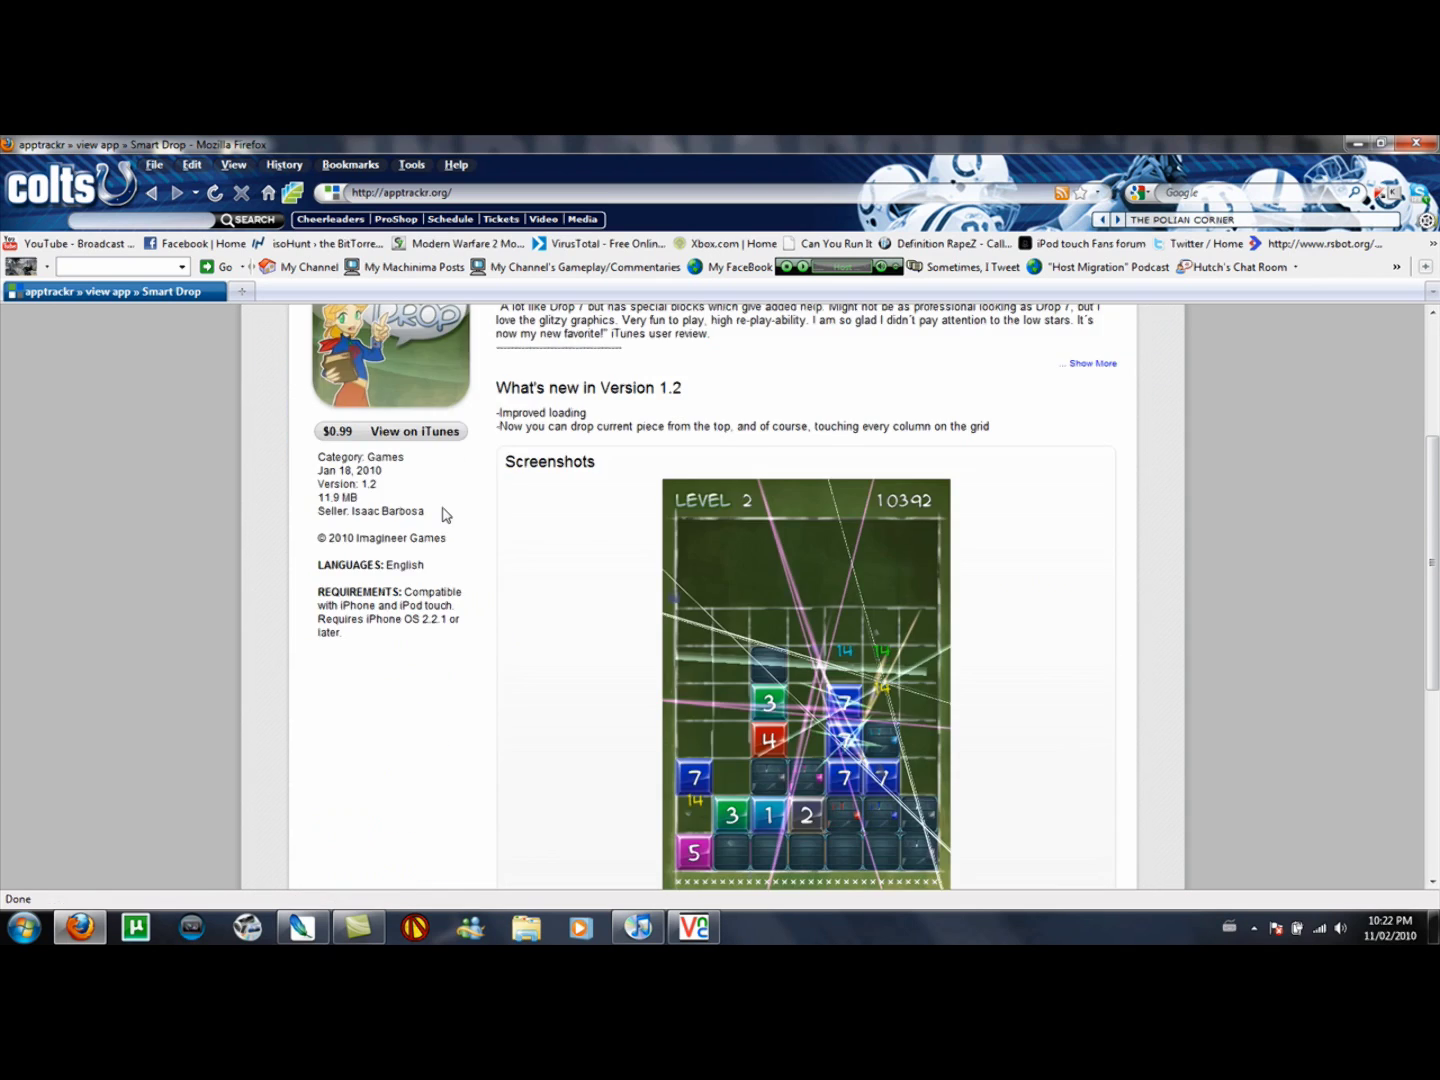
{"action": "scroll", "coordinate": [446, 516], "scroll_direction": "up", "scroll_amount": 5}
{"action": "scroll", "coordinate": [446, 516], "scroll_direction": "down", "scroll_amount": 1}
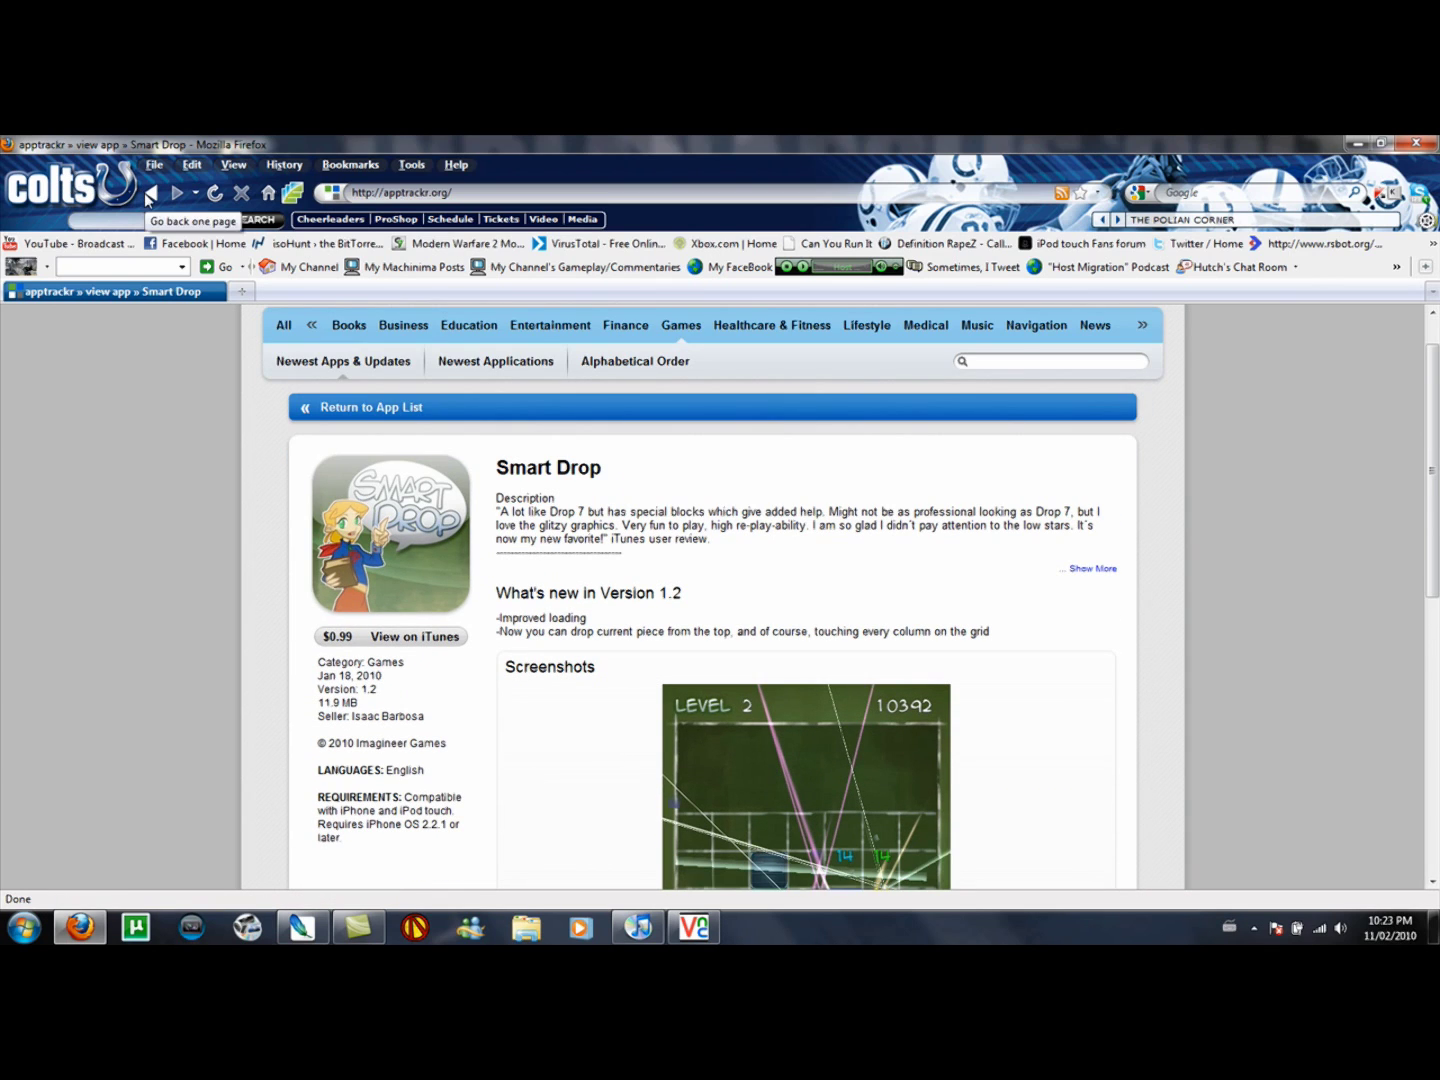
{"action": "left_click", "coordinate": [365, 412]}
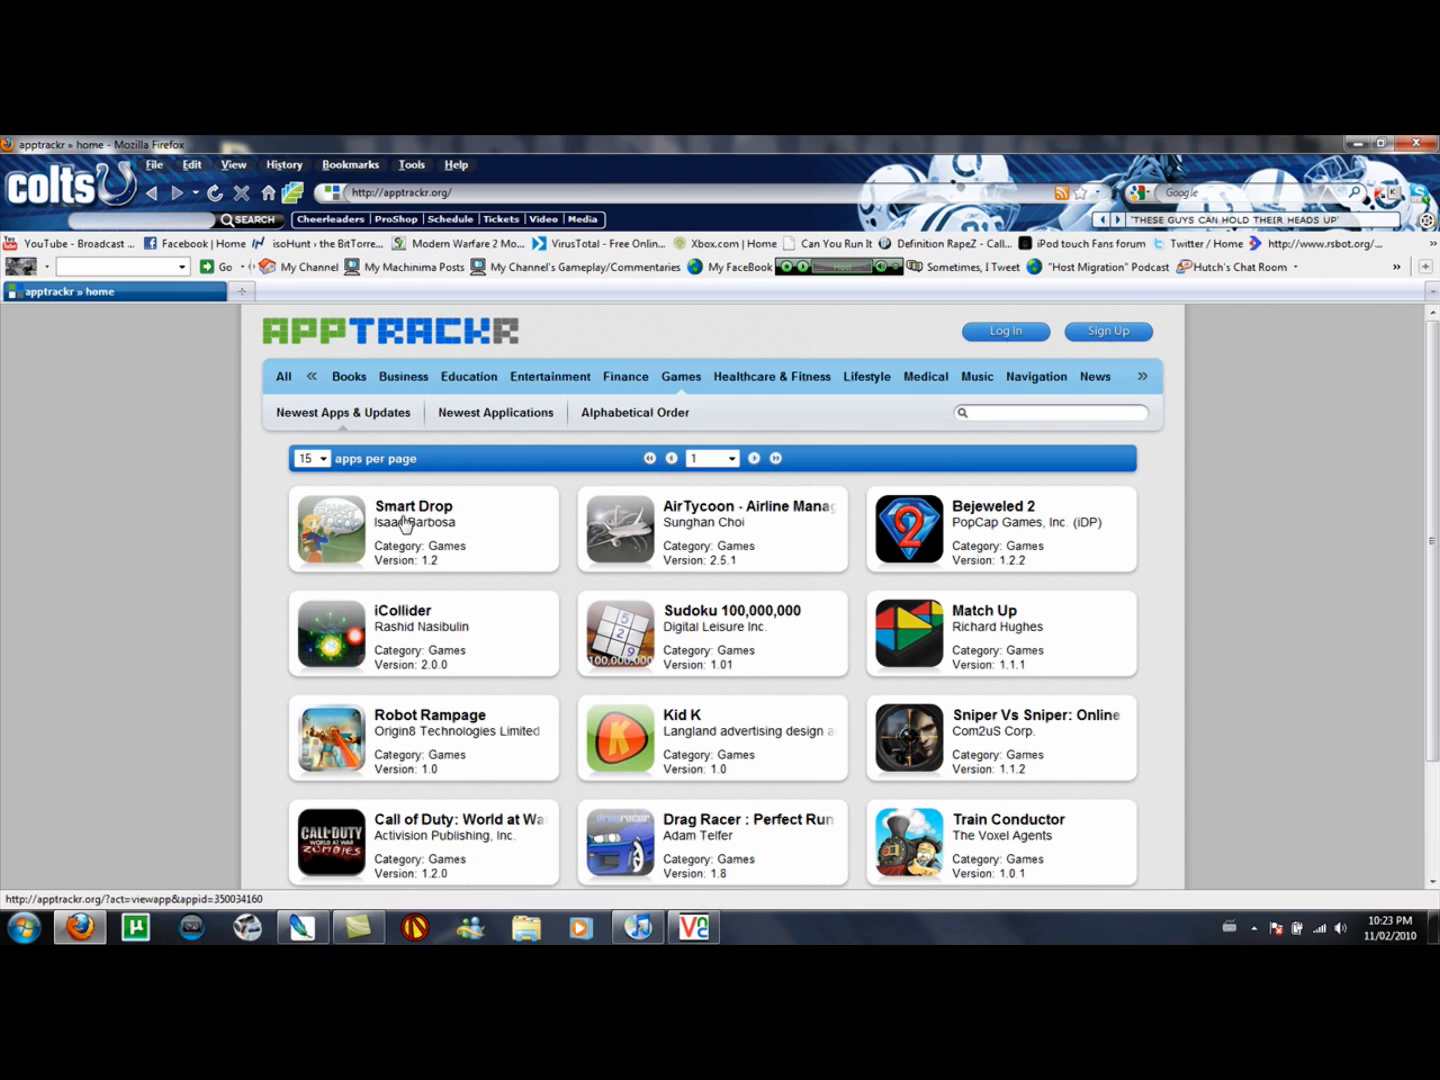
Open the Smart Drop app page again and browse through its screenshots.
{"action": "left_click", "coordinate": [404, 522]}
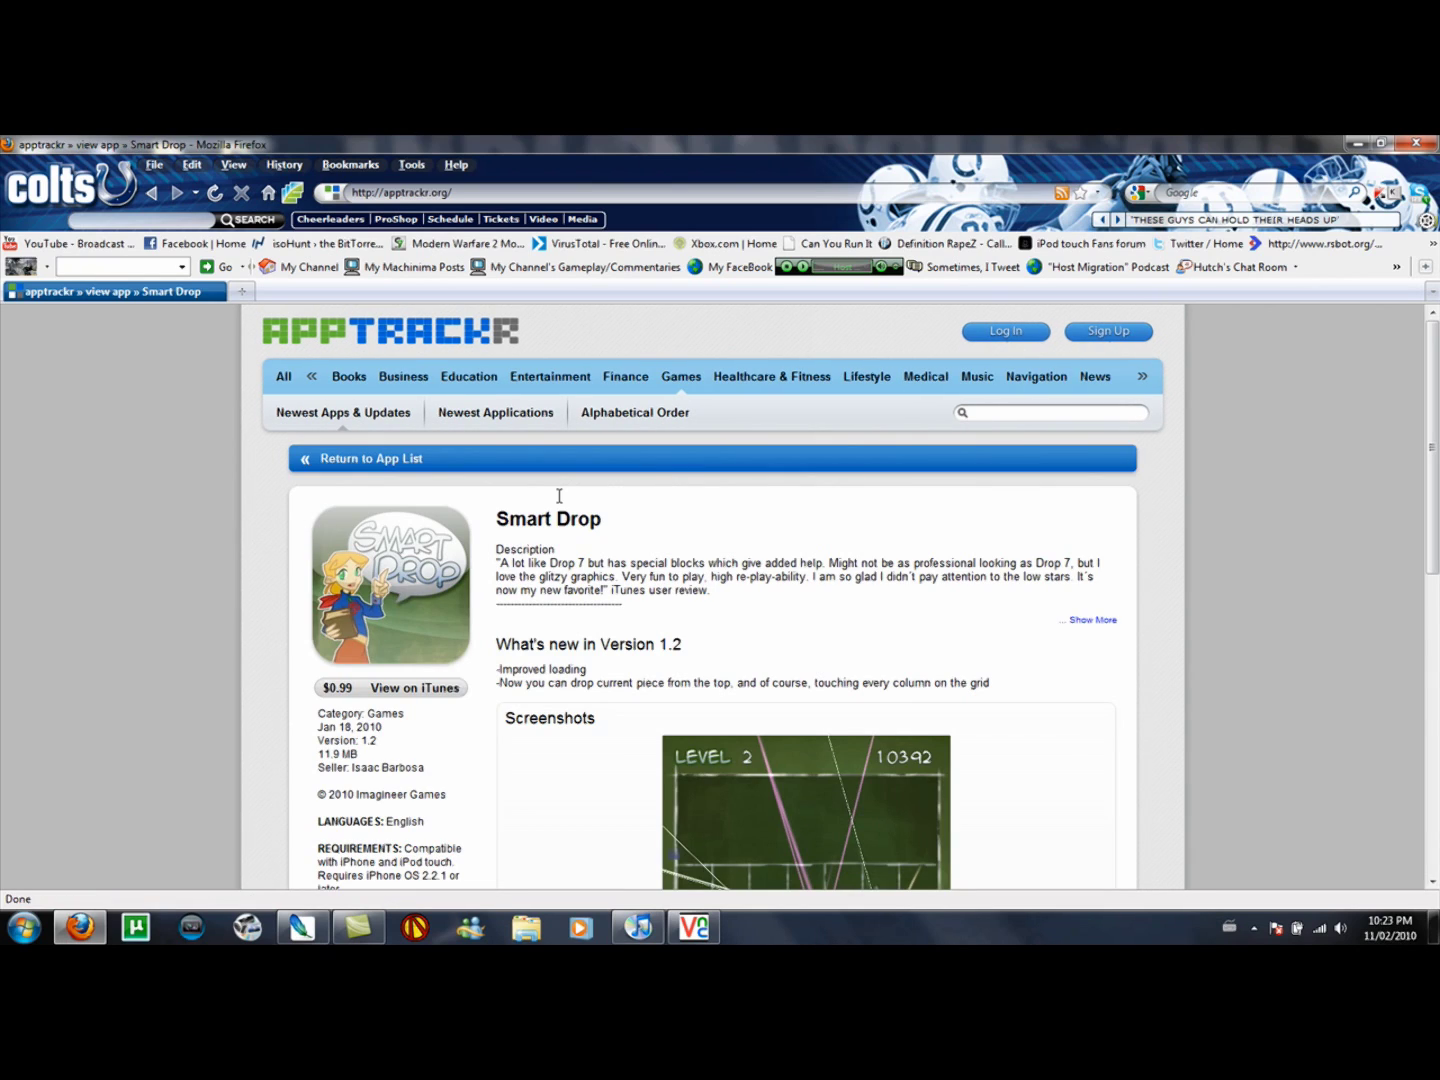
{"action": "scroll", "coordinate": [559, 496], "scroll_direction": "down", "scroll_amount": 3}
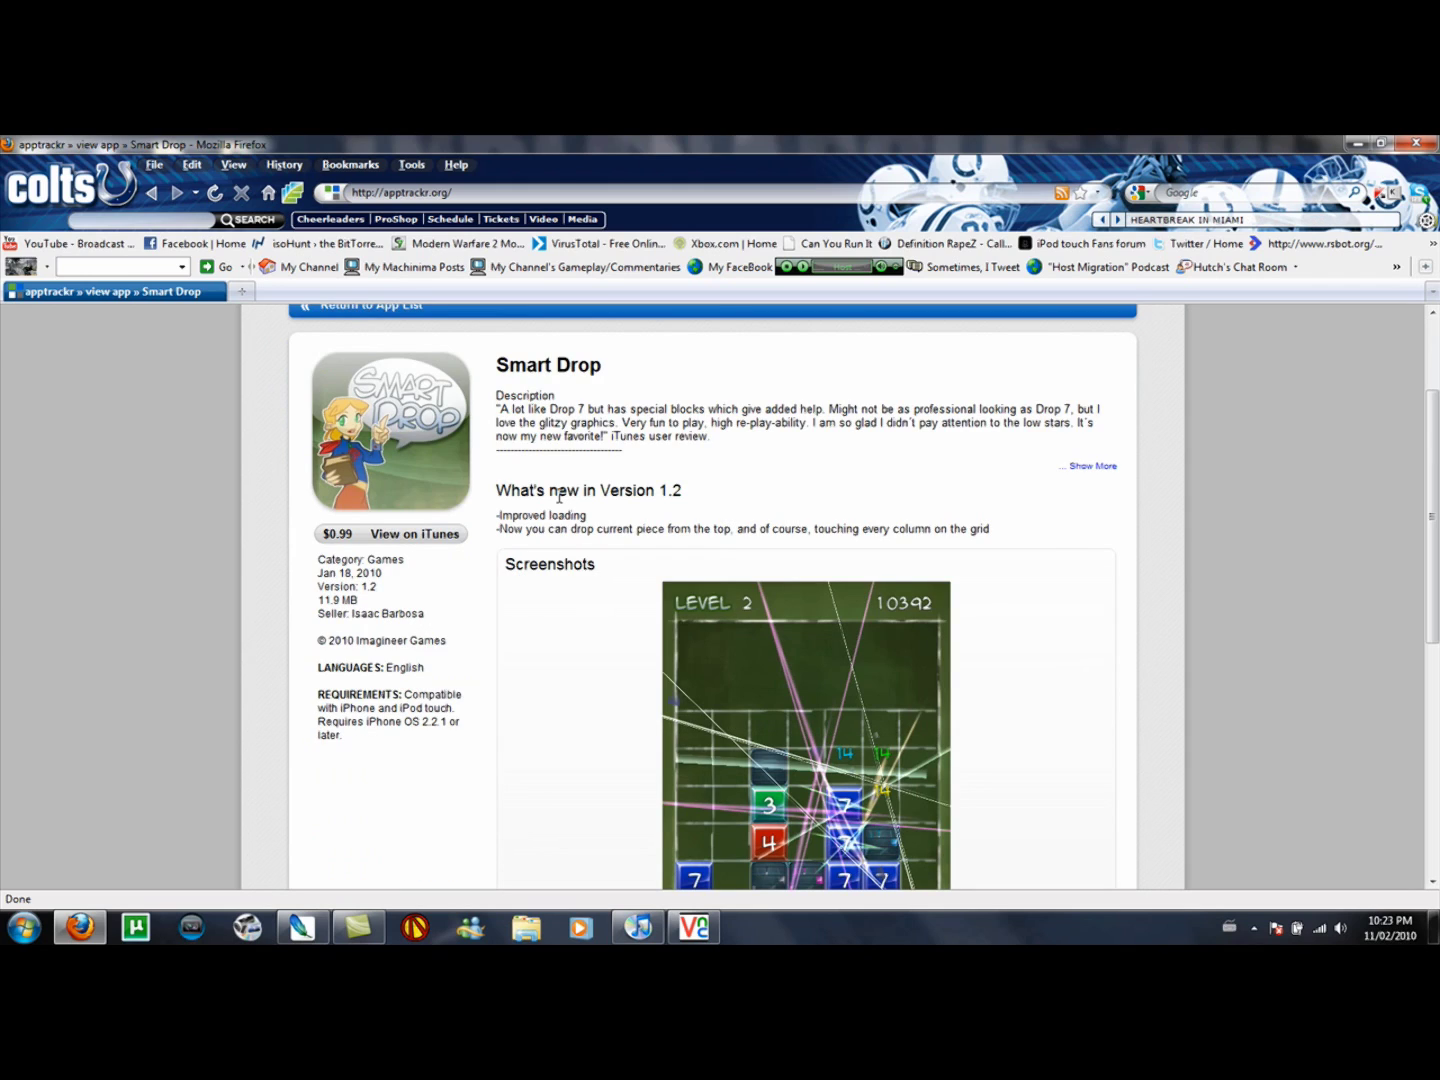
{"action": "scroll", "coordinate": [760, 519], "scroll_direction": "down", "scroll_amount": 5}
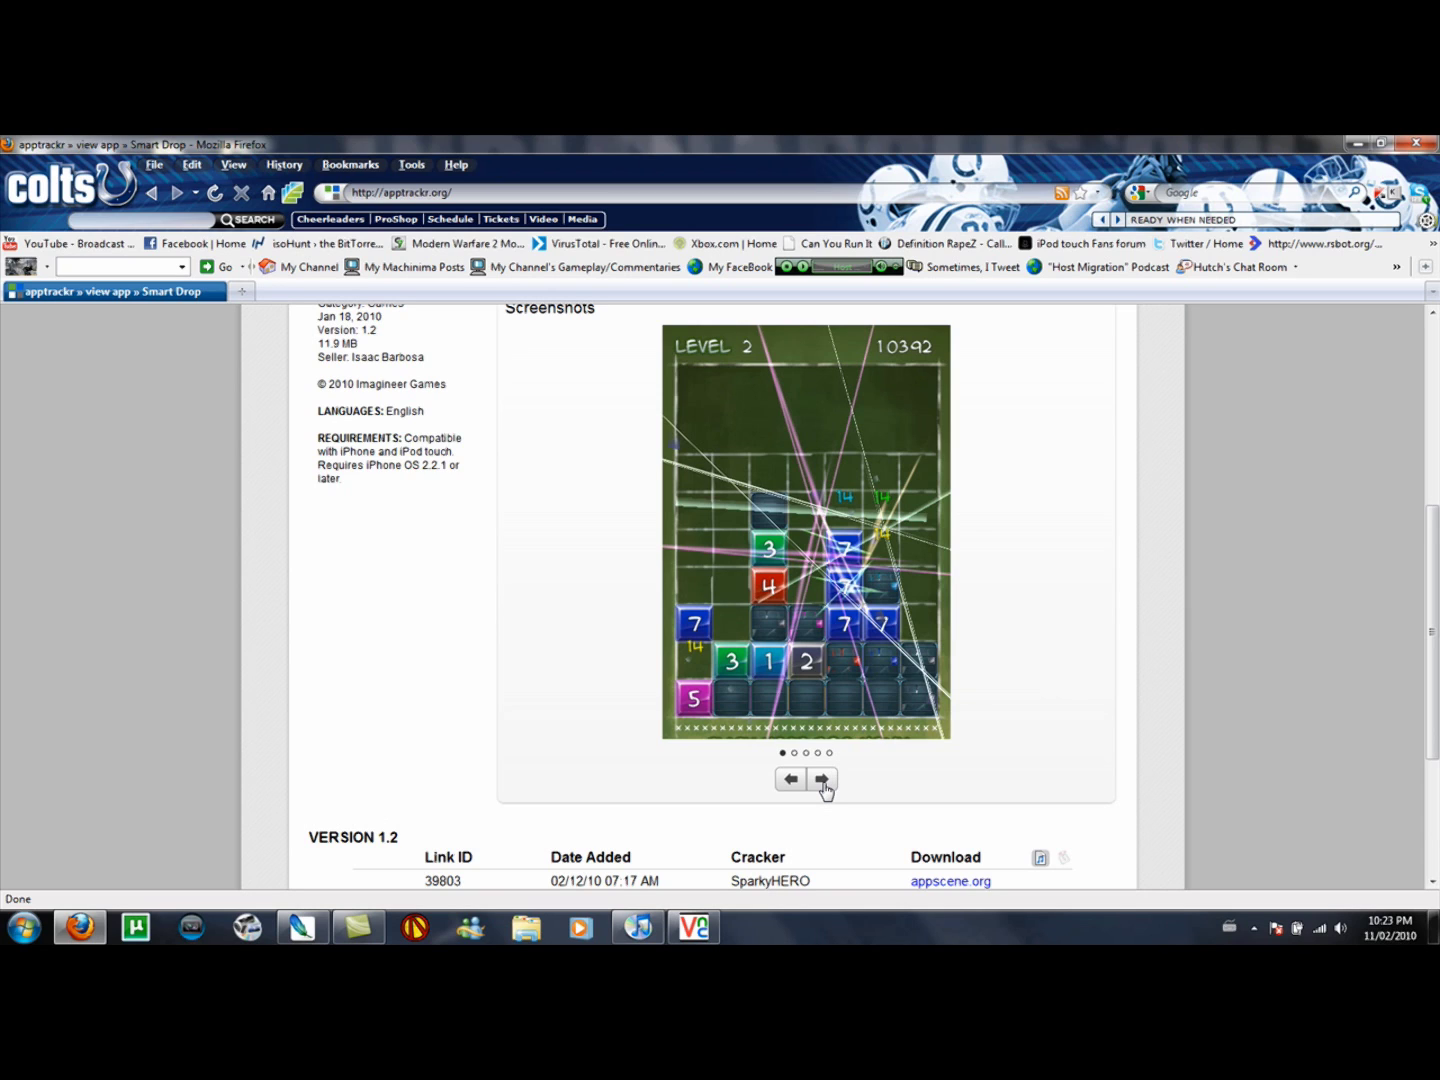
{"action": "scroll", "coordinate": [490, 659], "scroll_direction": "up", "scroll_amount": 3}
{"action": "scroll", "coordinate": [739, 418], "scroll_direction": "down", "scroll_amount": 4}
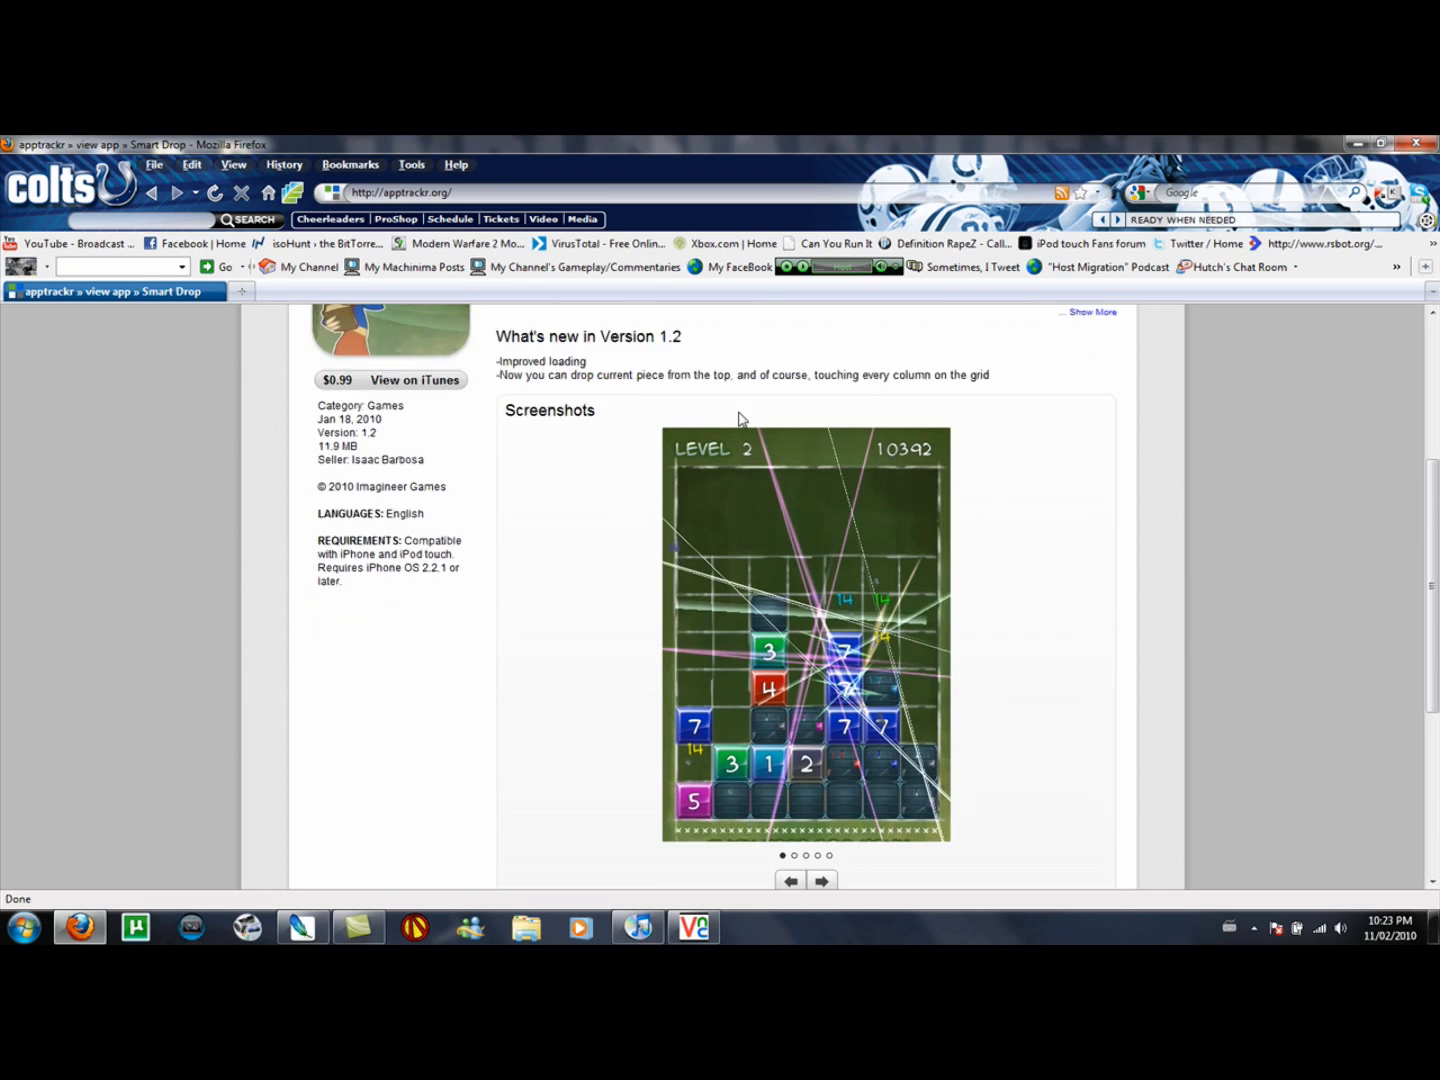
{"action": "left_click", "coordinate": [823, 729]}
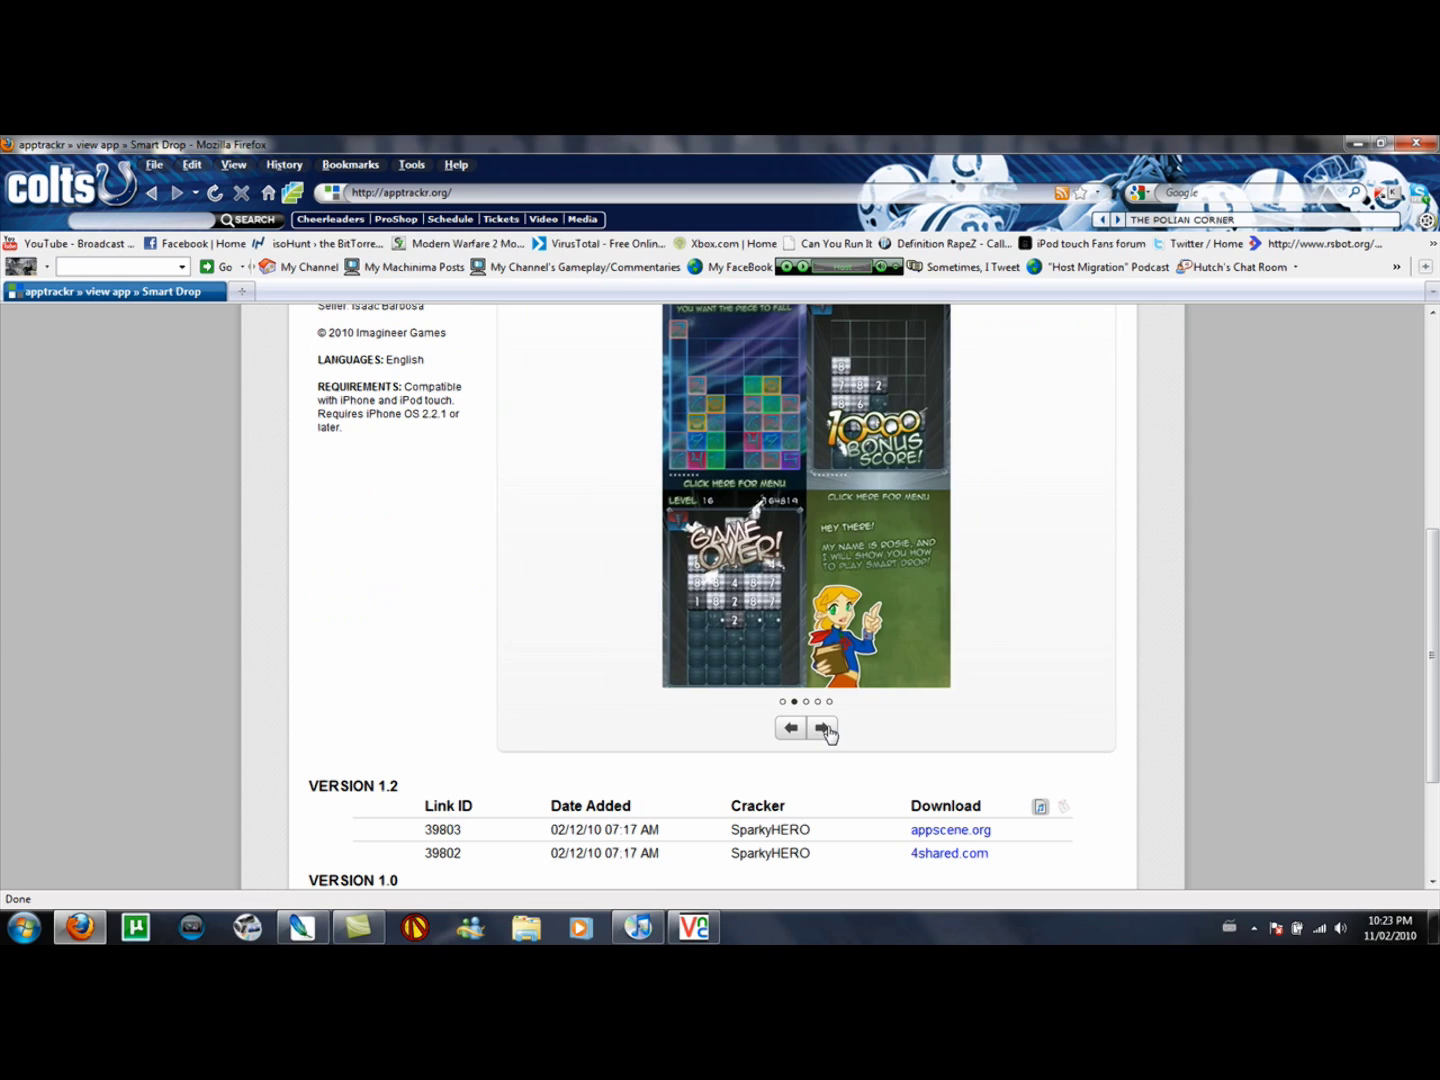
{"action": "left_click", "coordinate": [824, 729]}
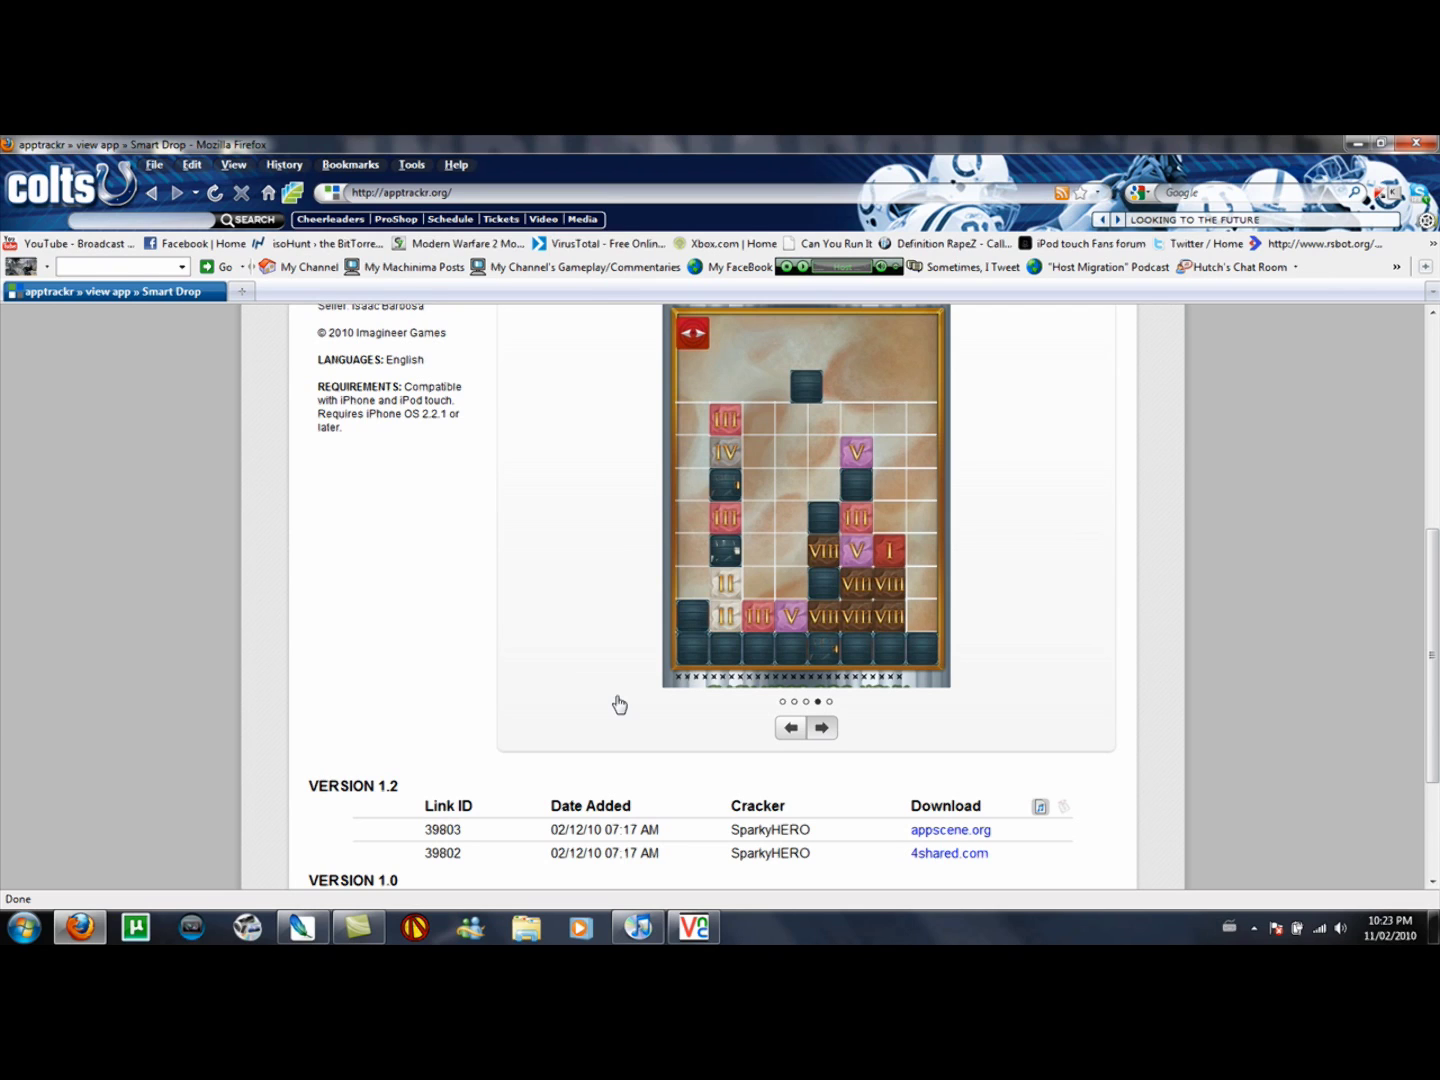
Follow the 4shared.com link for Smart Drop version 1.2 and proceed to the download page of smartDrop-v1.2-SparkyHERO.ipa.
{"action": "scroll", "coordinate": [515, 646], "scroll_direction": "down", "scroll_amount": 1}
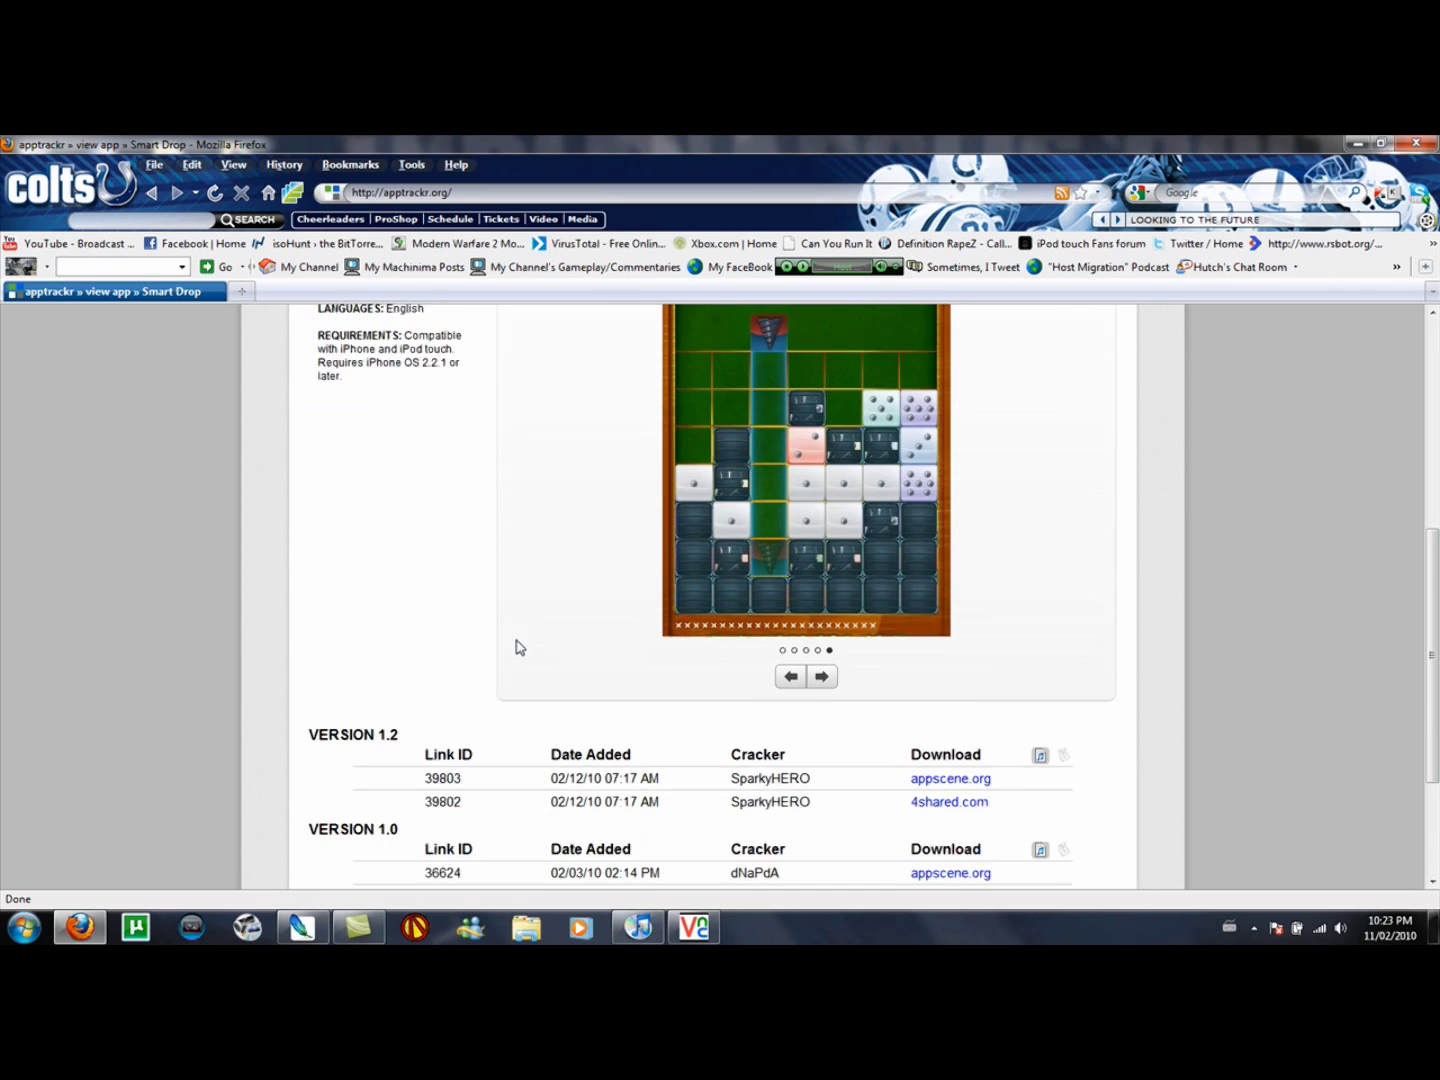
{"action": "scroll", "coordinate": [516, 646], "scroll_direction": "down", "scroll_amount": 1}
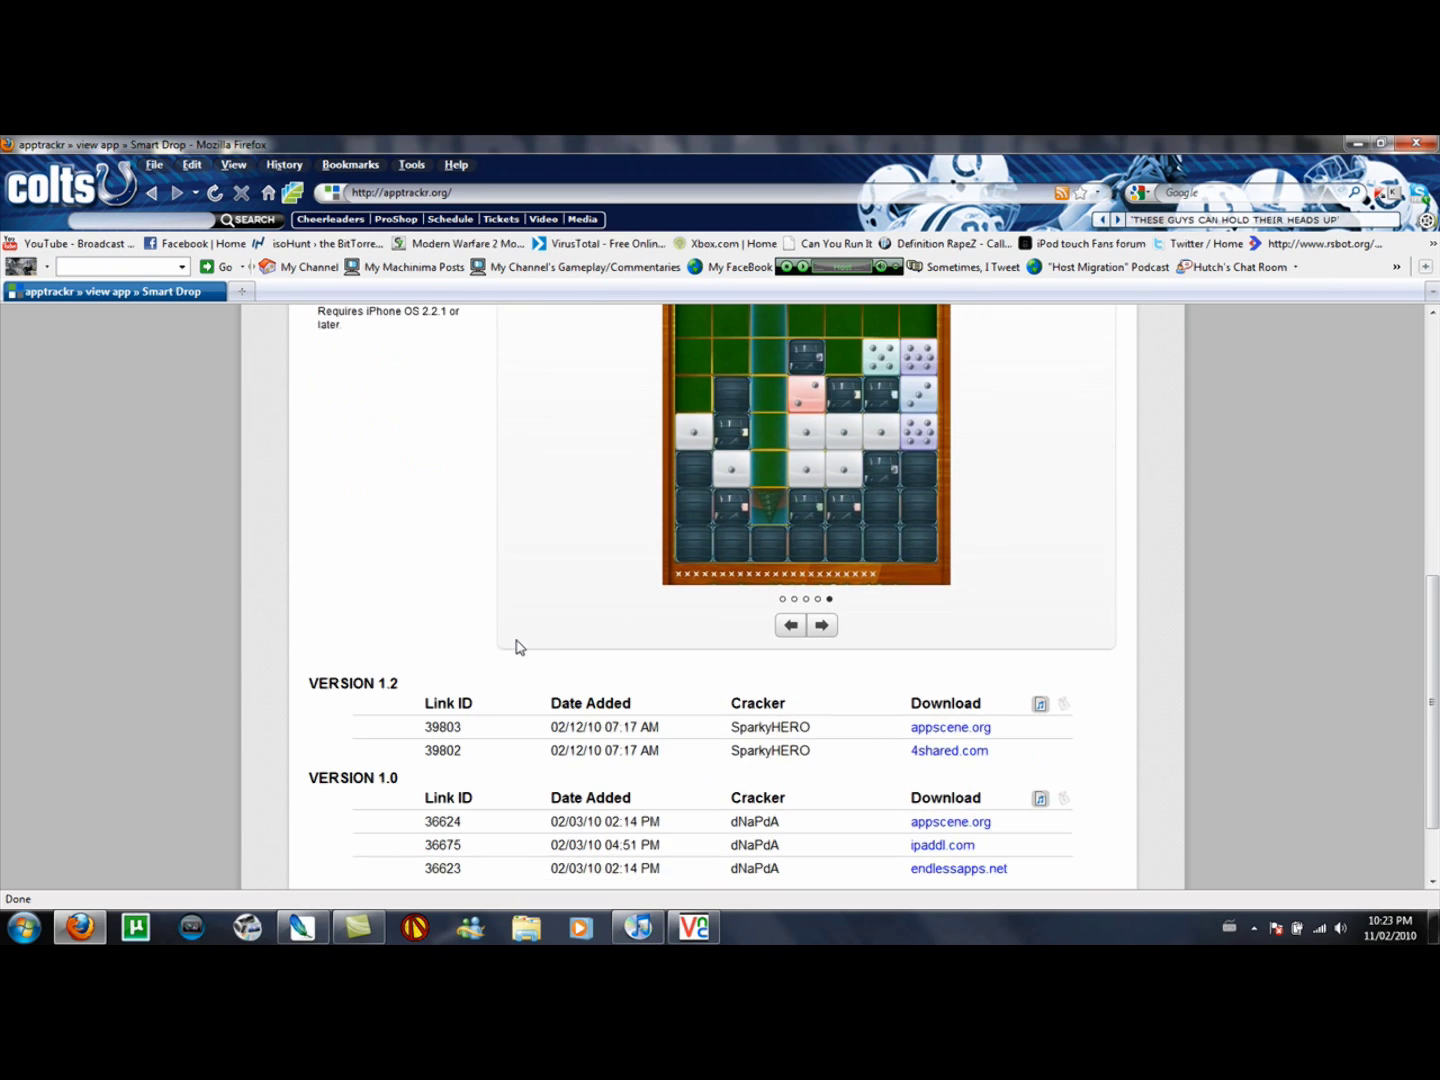
{"action": "left_click", "coordinate": [949, 751]}
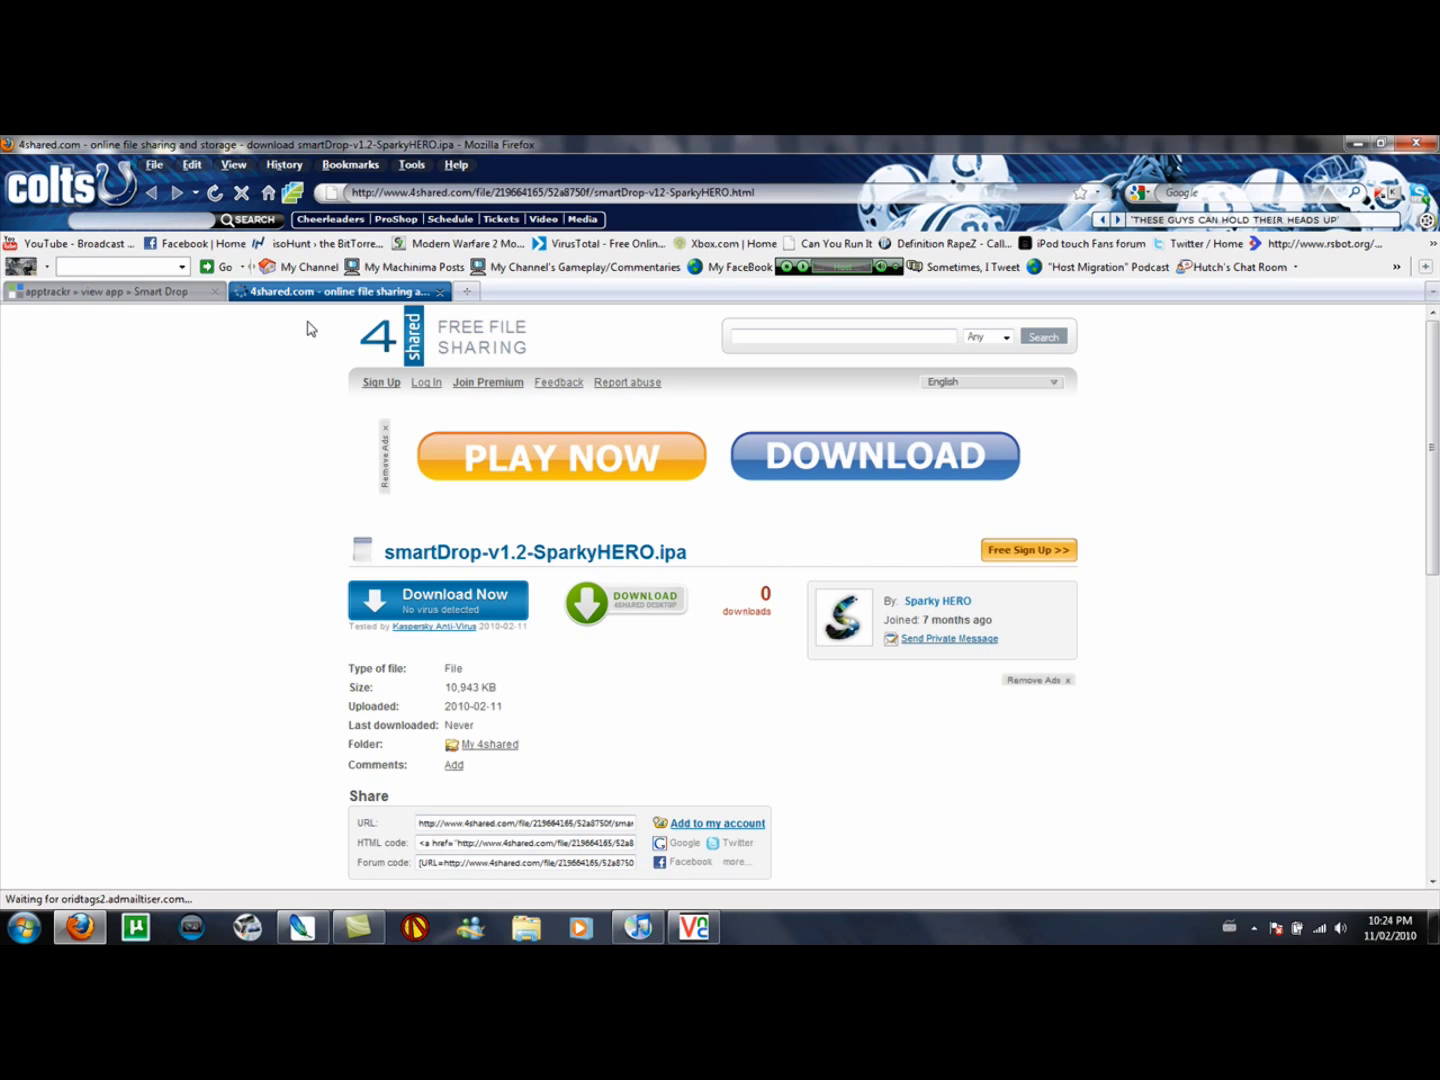
{"action": "left_click", "coordinate": [422, 599]}
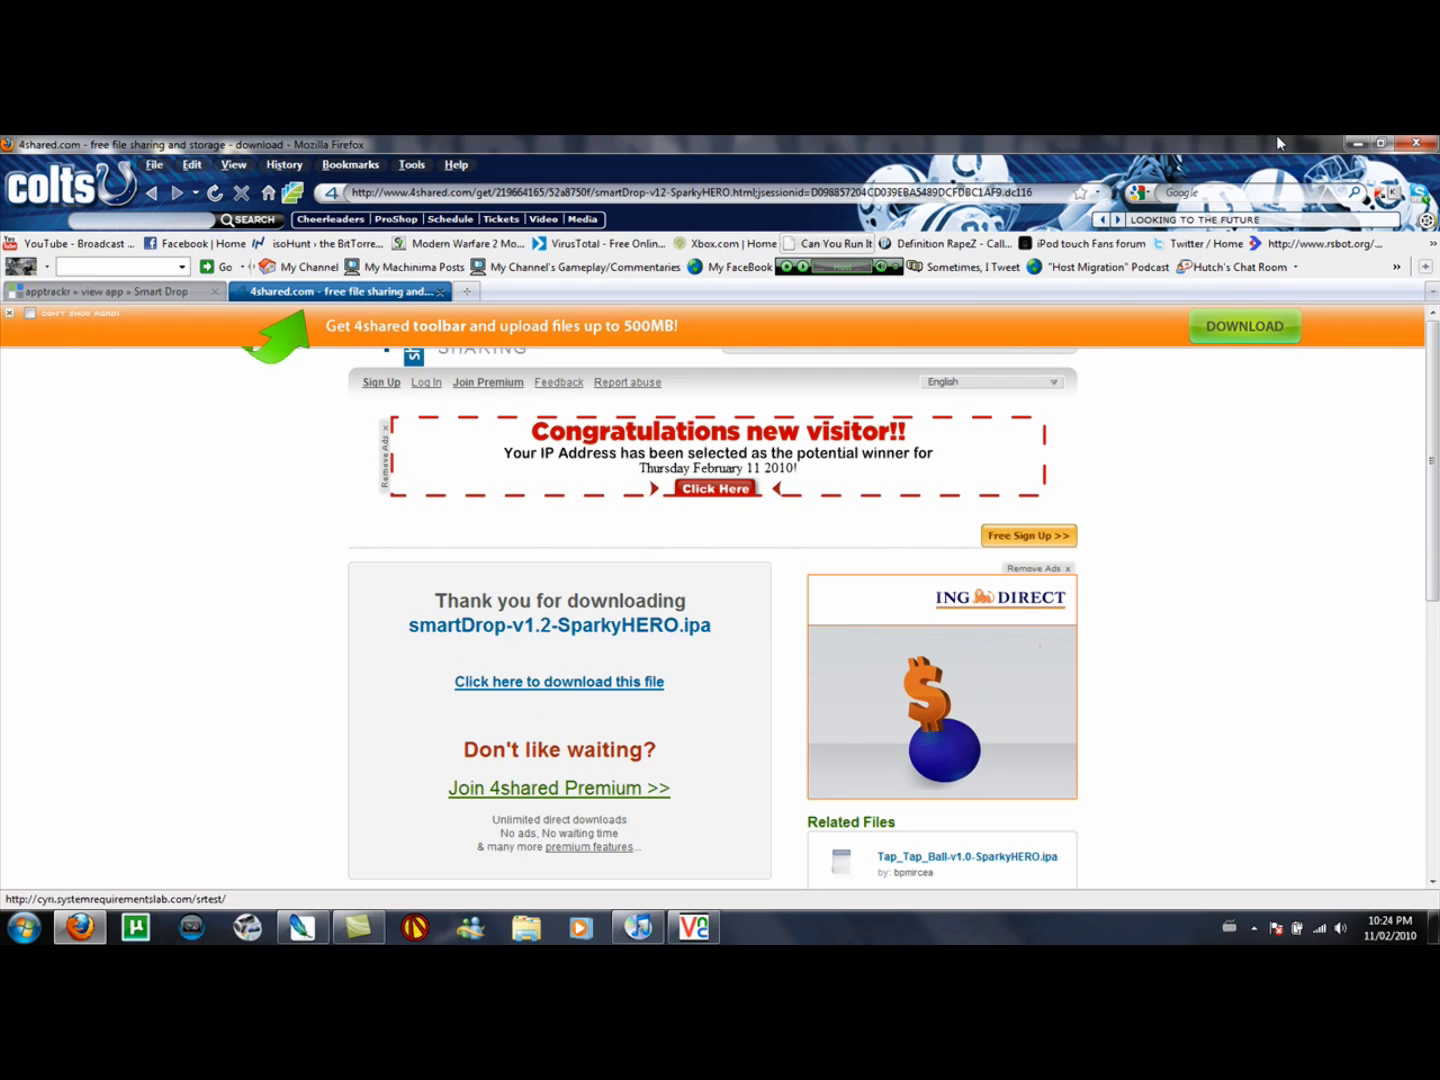
Open the bookmarked Twitter home page in a new tab.
{"action": "middle_click", "coordinate": [1222, 250]}
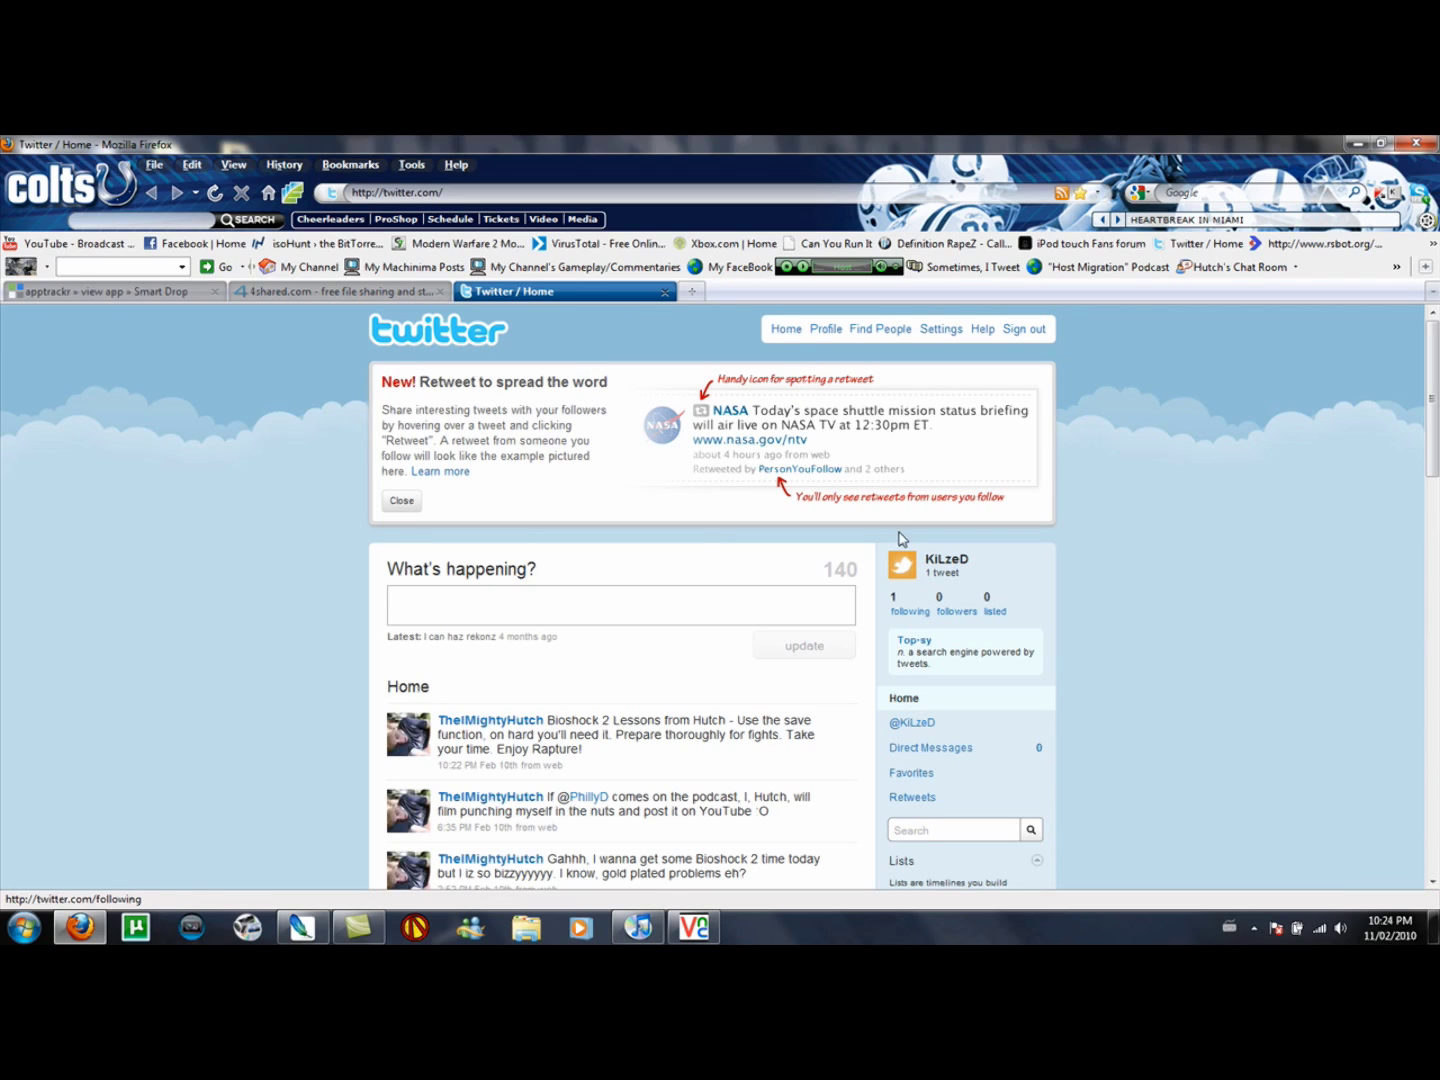
Return to the 4shared download page and save smartDrop-v1.2-SparkyHERO.ipa to the computer.
{"action": "left_click", "coordinate": [786, 329]}
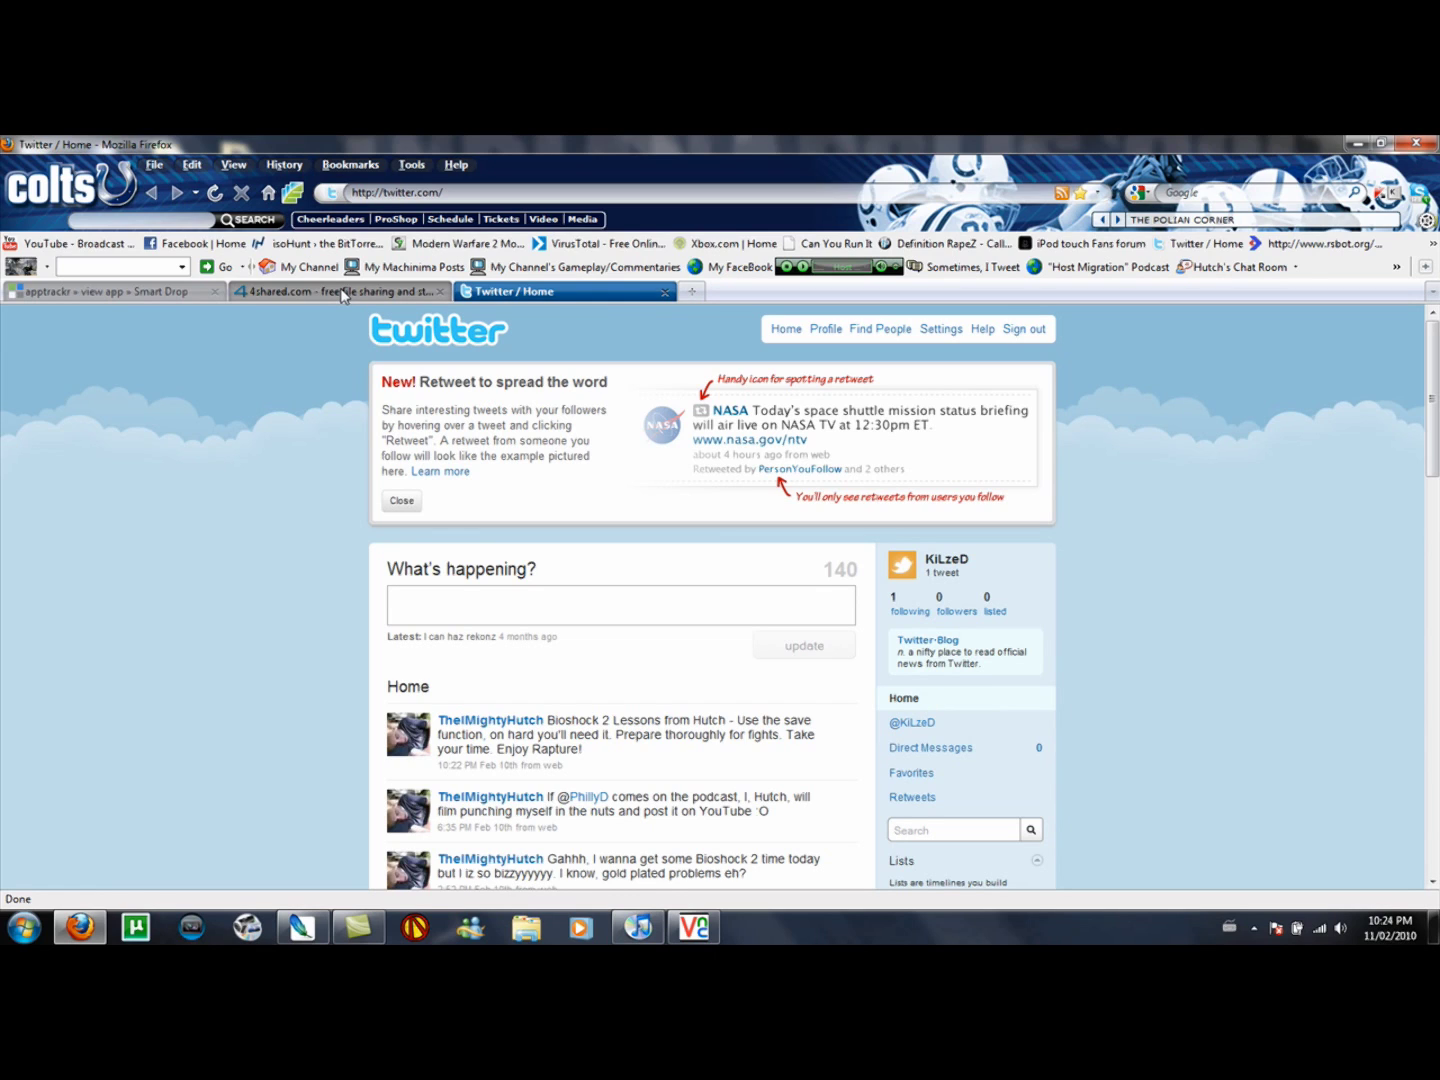
{"action": "left_click", "coordinate": [344, 292]}
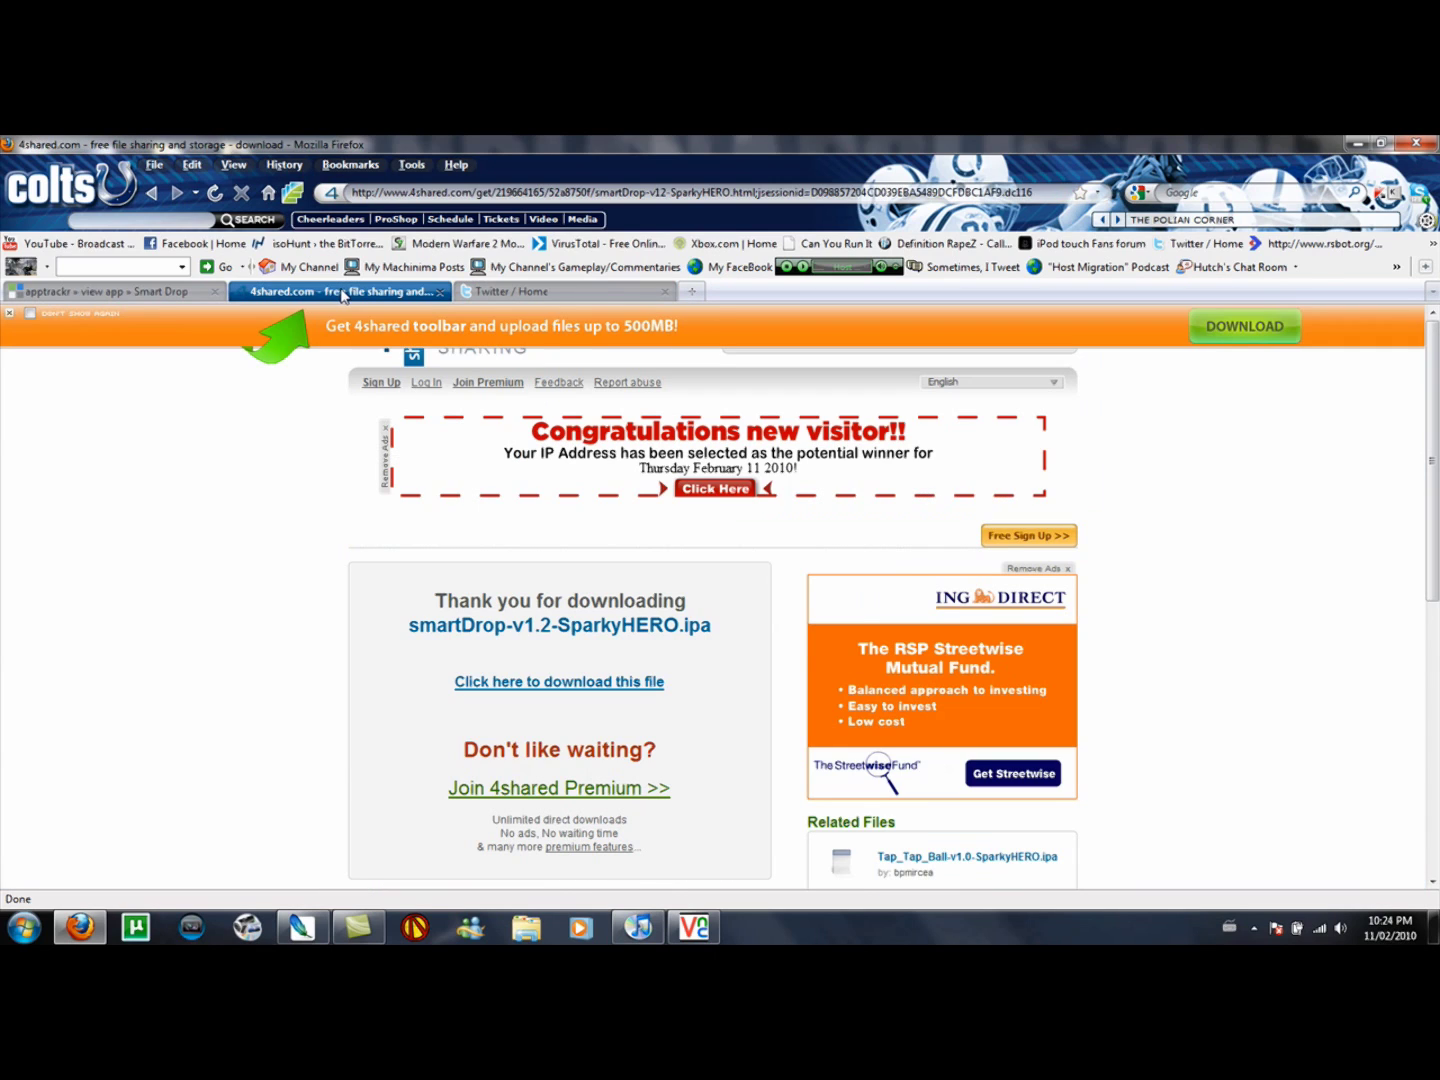
{"action": "left_click", "coordinate": [531, 693]}
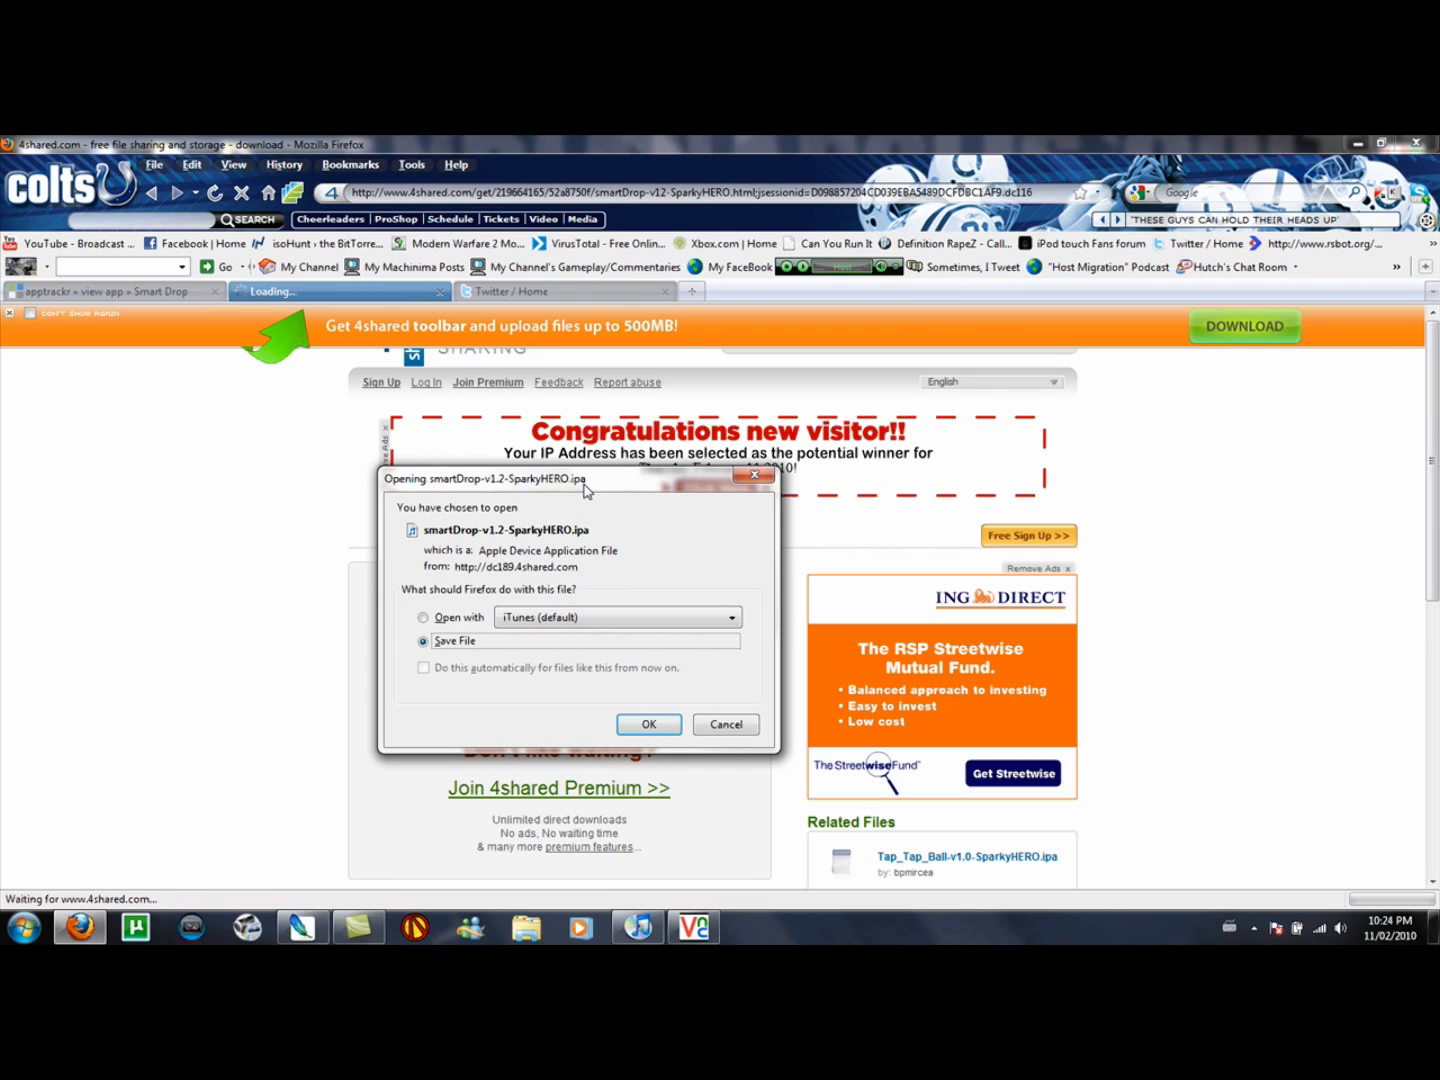
{"action": "left_click_drag", "start_coordinate": [571, 482], "coordinate": [601, 433]}
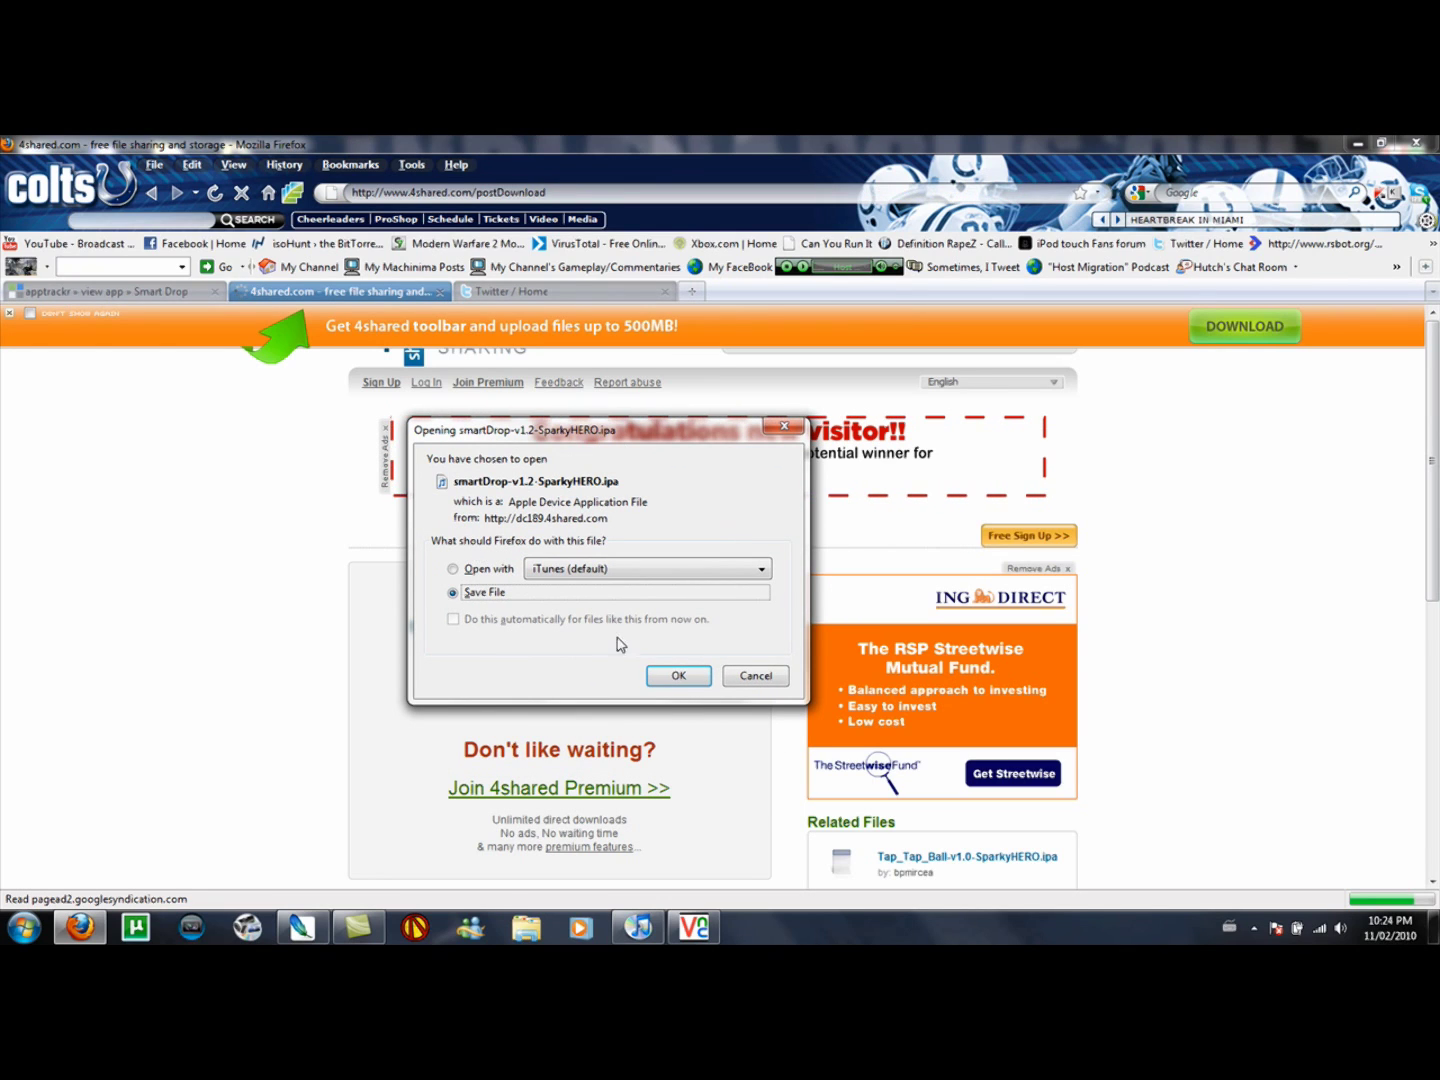
{"action": "left_click", "coordinate": [667, 678]}
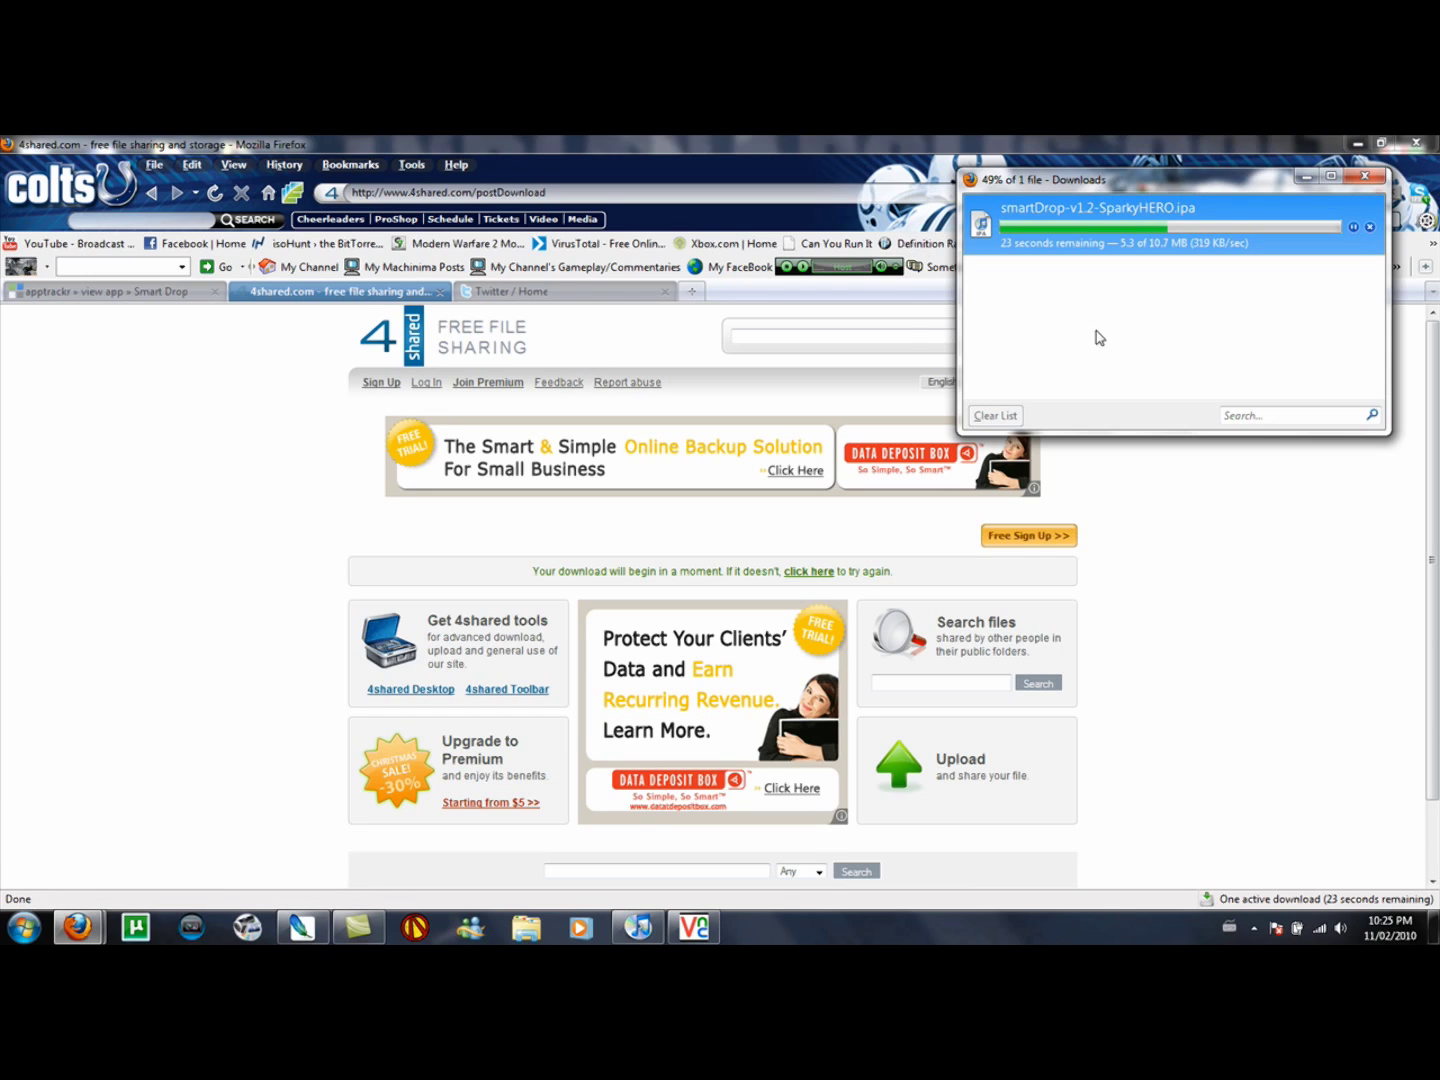
Search the installed programs for "winrar" and launch WinRAR.
{"action": "left_click", "coordinate": [33, 928]}
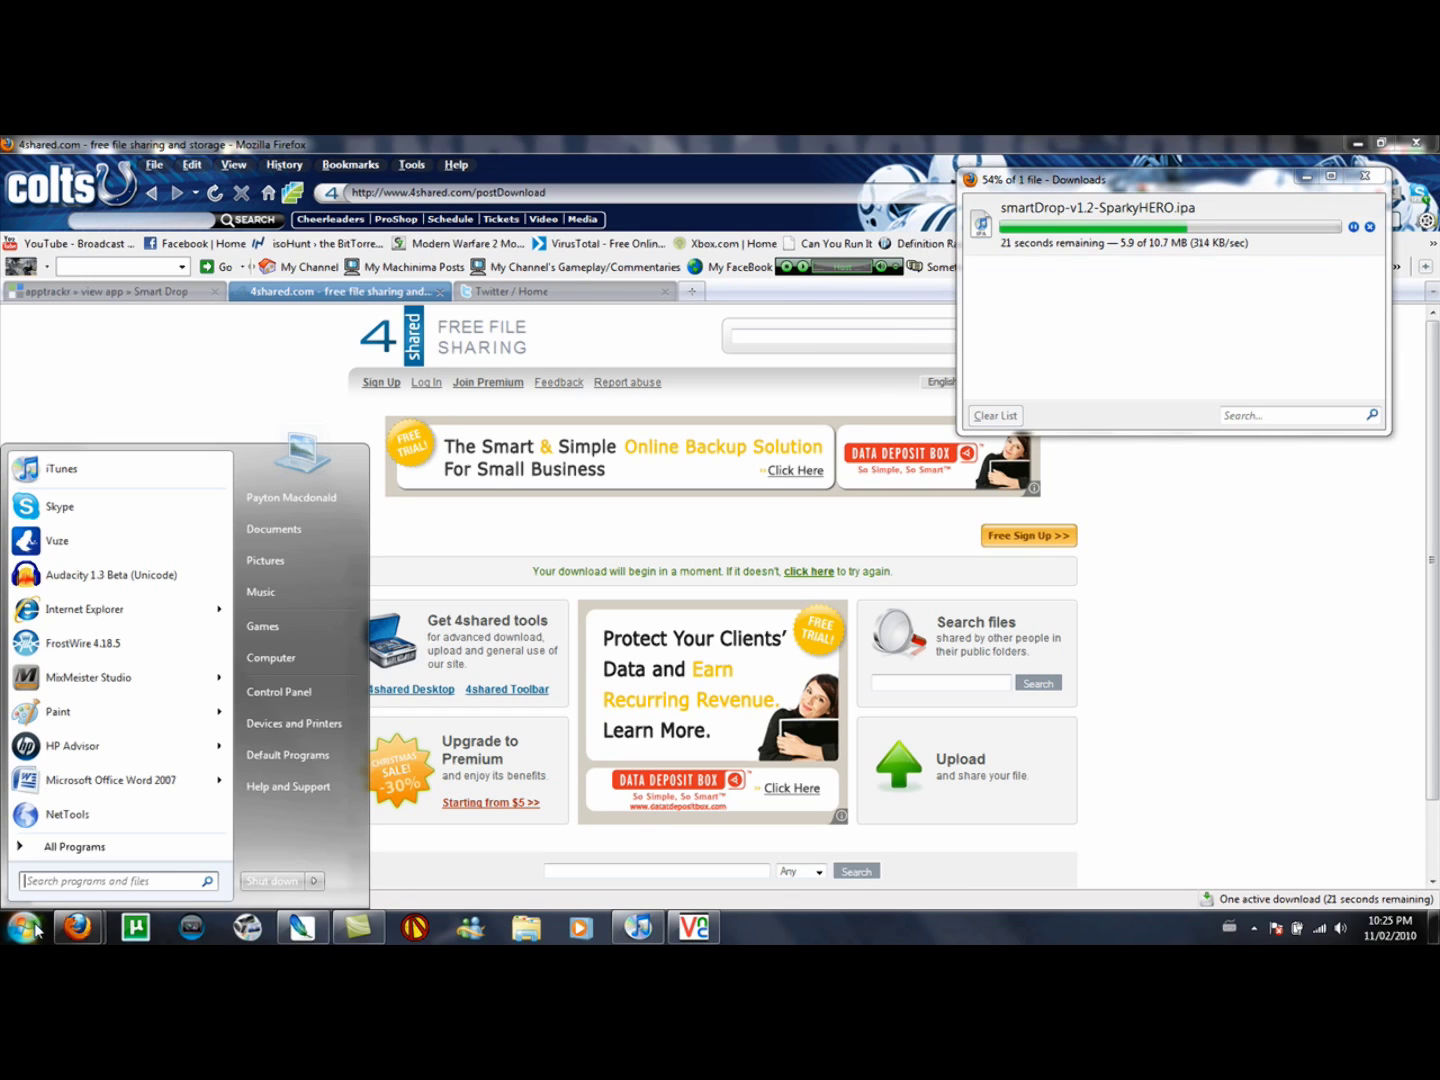
{"action": "left_click", "coordinate": [97, 886]}
{"action": "type", "text": "win"}
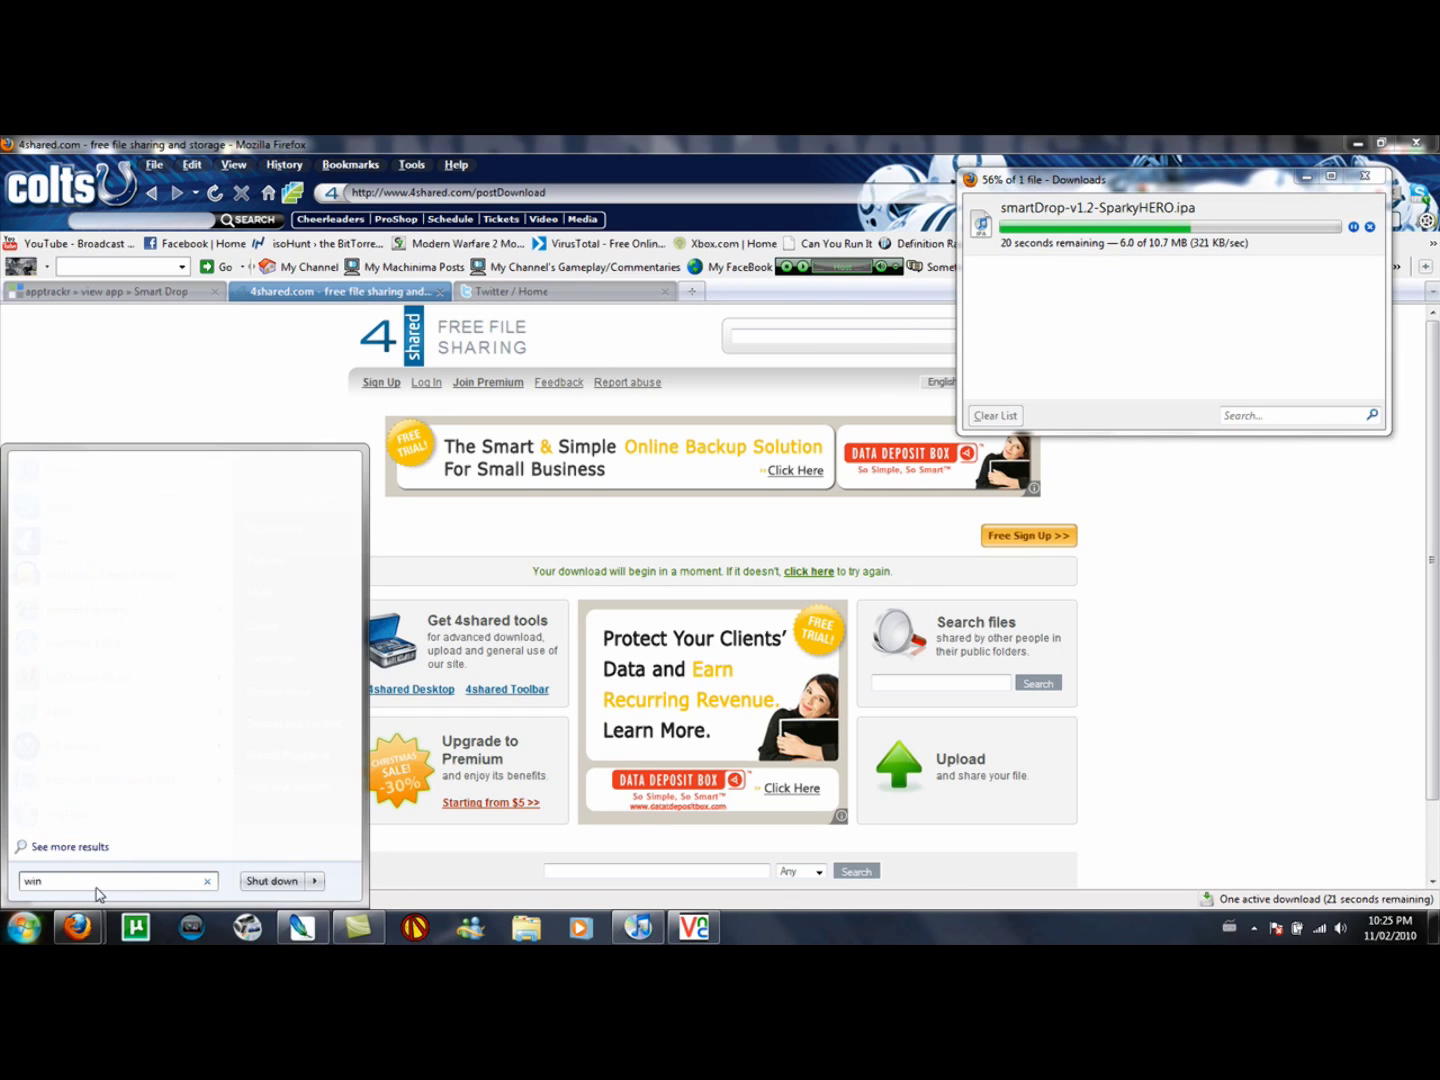
{"action": "type", "text": "n"}
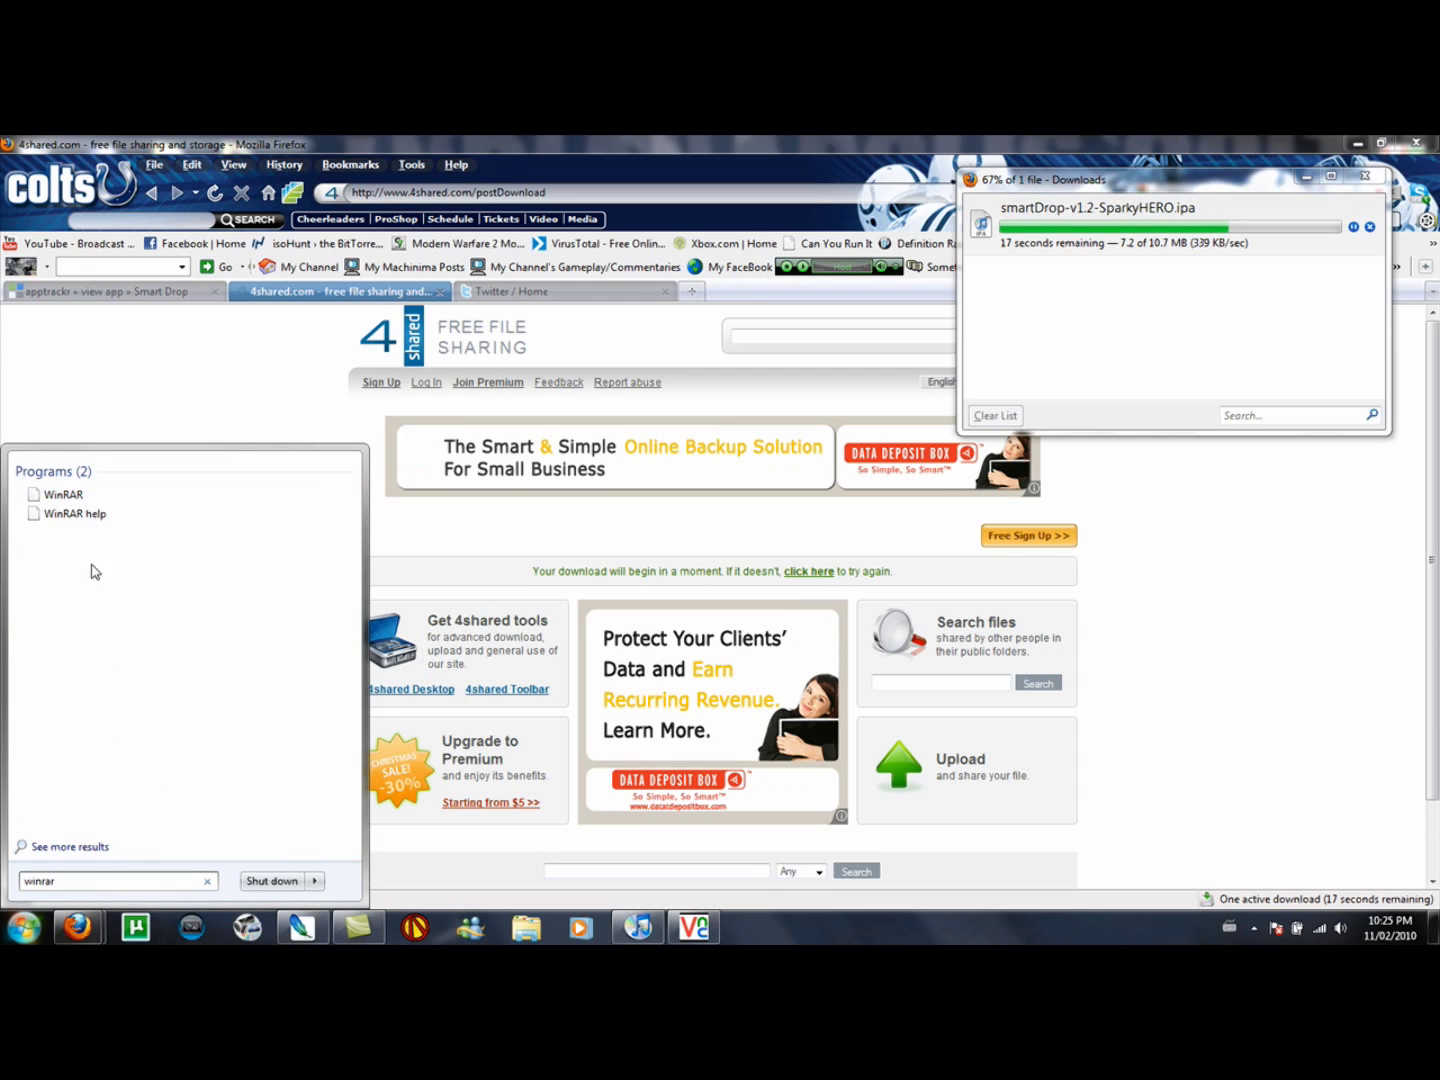
{"action": "left_click", "coordinate": [81, 497]}
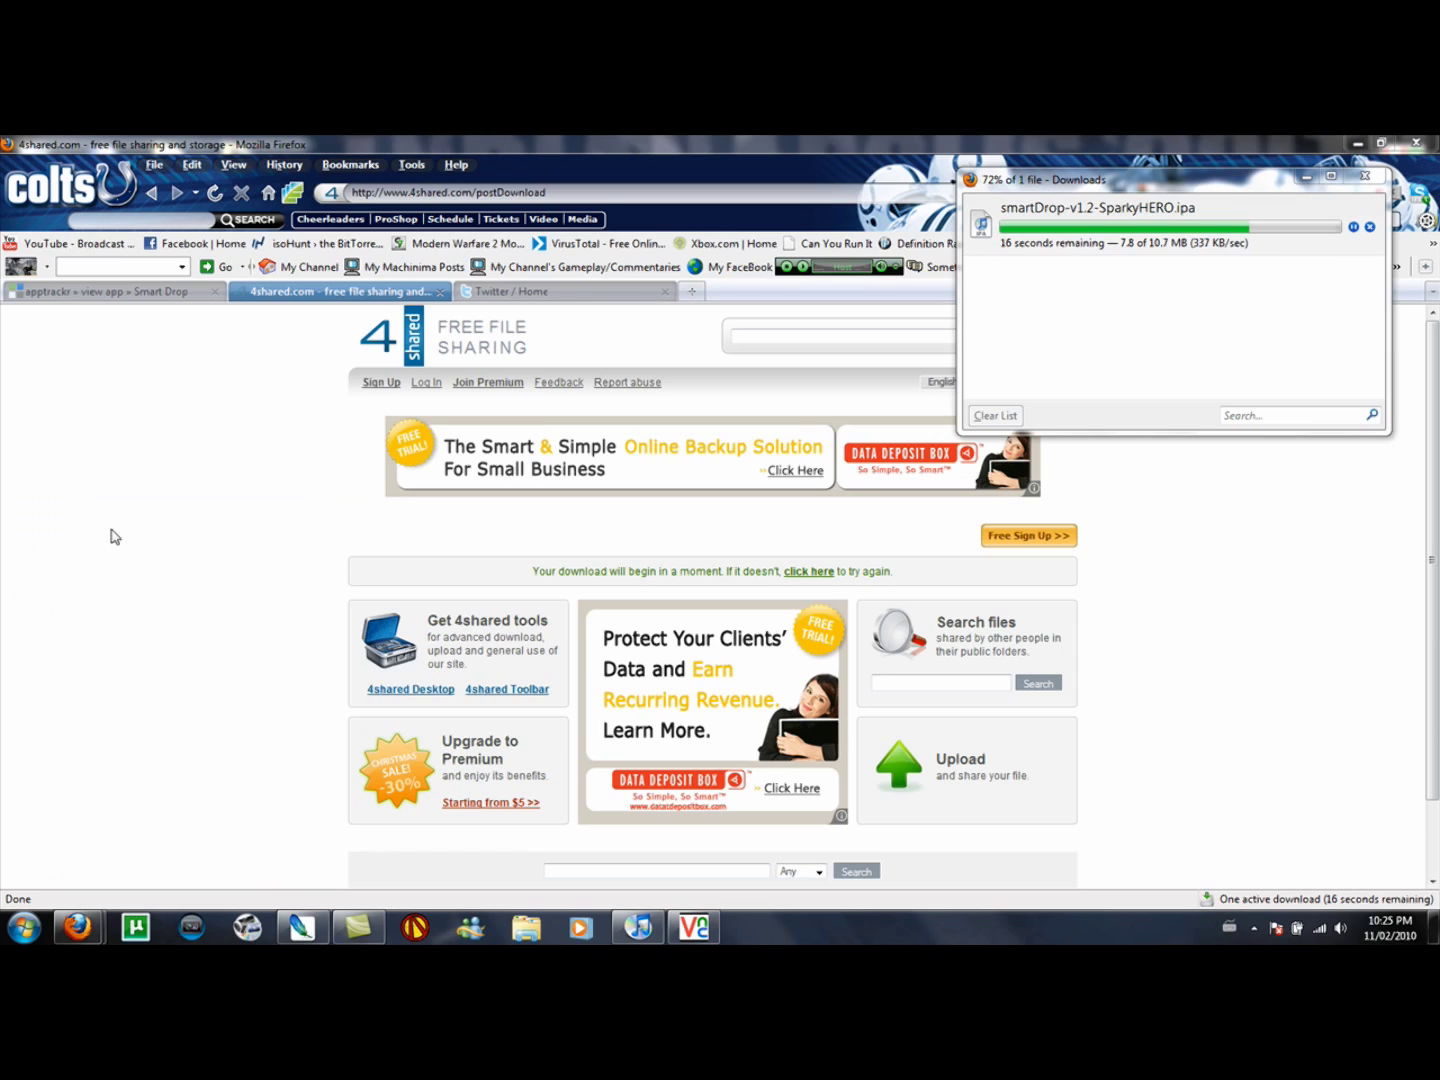
Search Google for "winrar" in a new browser tab and go to the download page on rarlab.com.
{"action": "left_click", "coordinate": [691, 291]}
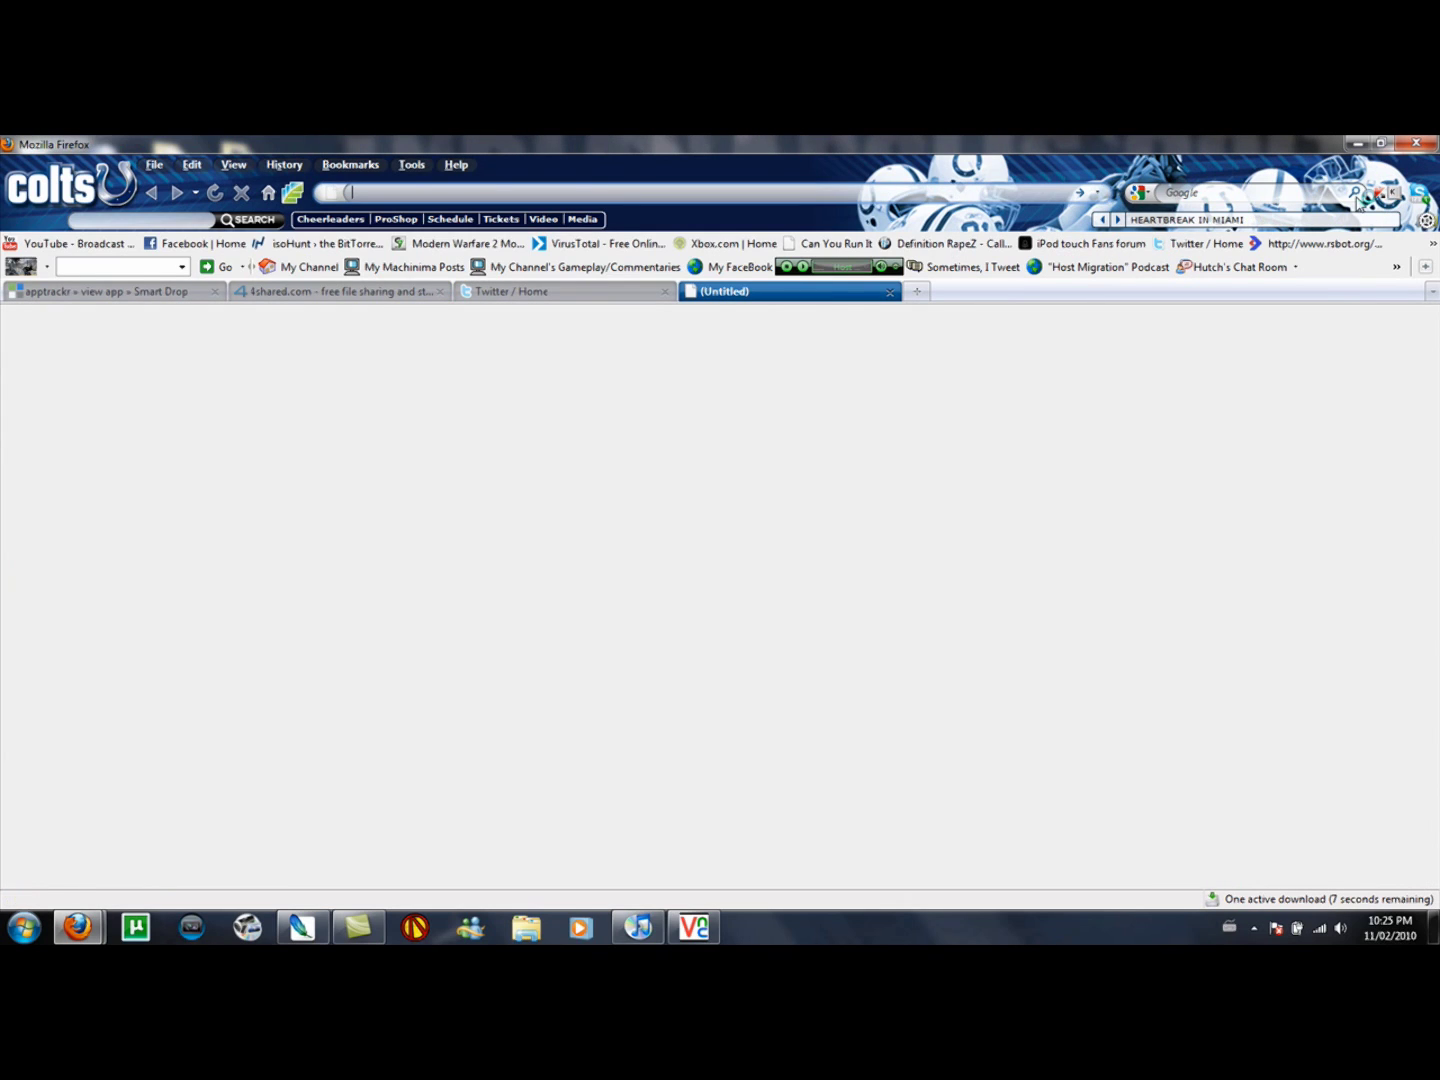
{"action": "left_click", "coordinate": [1280, 193]}
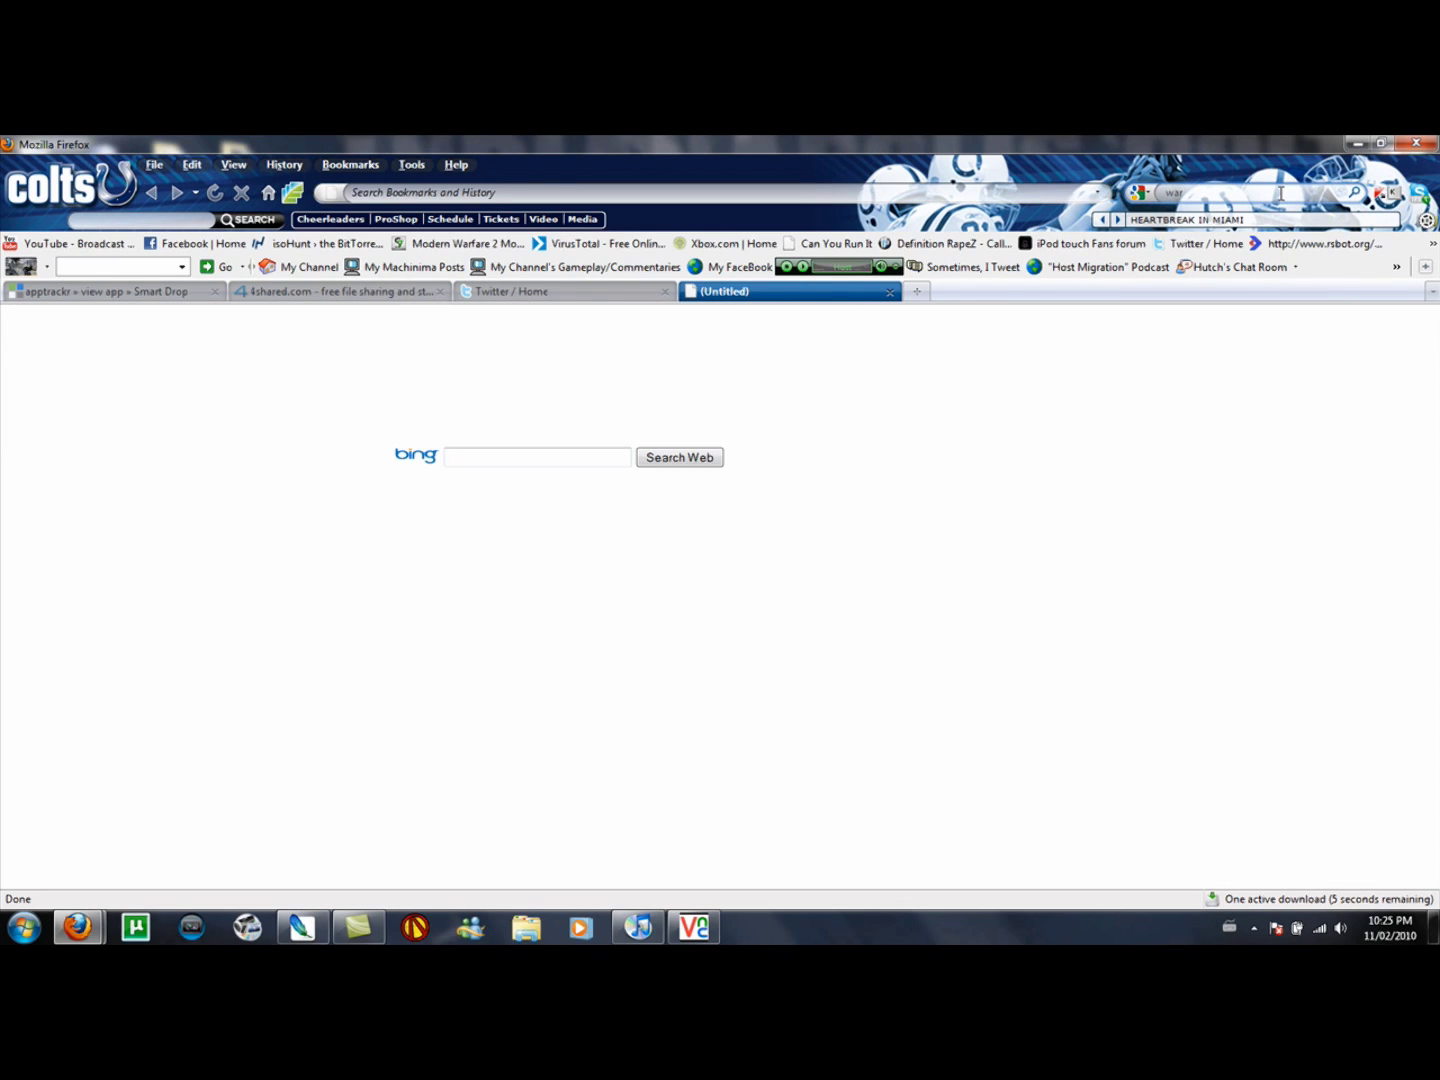
{"action": "type", "text": "winrar"}
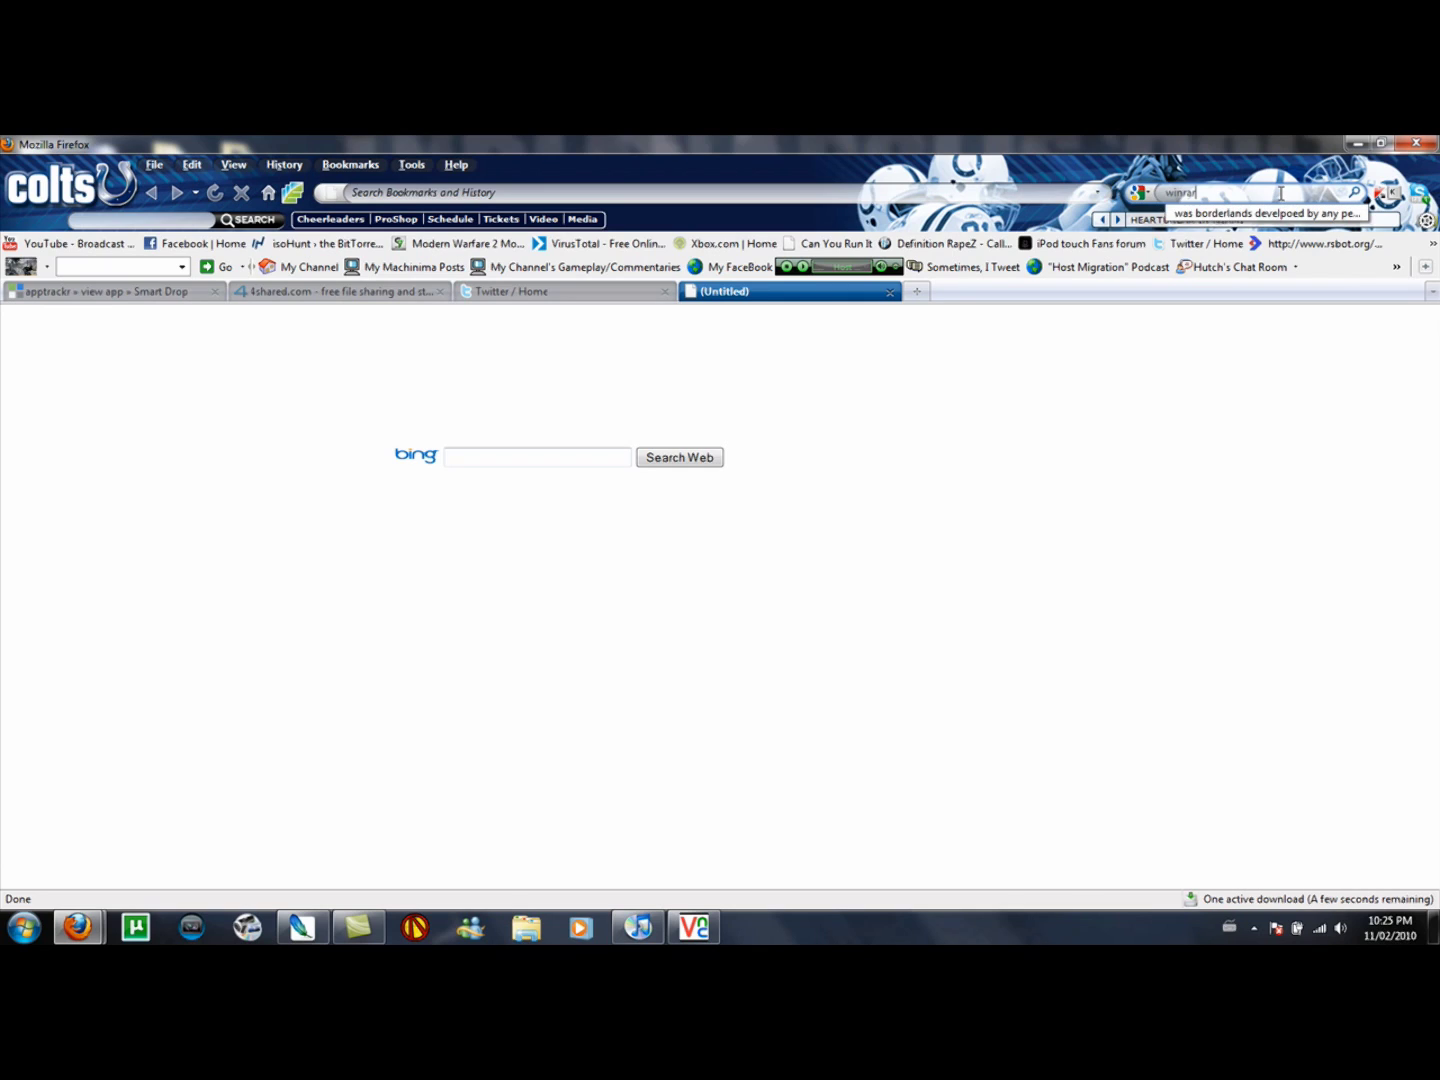
{"action": "key", "text": "Return"}
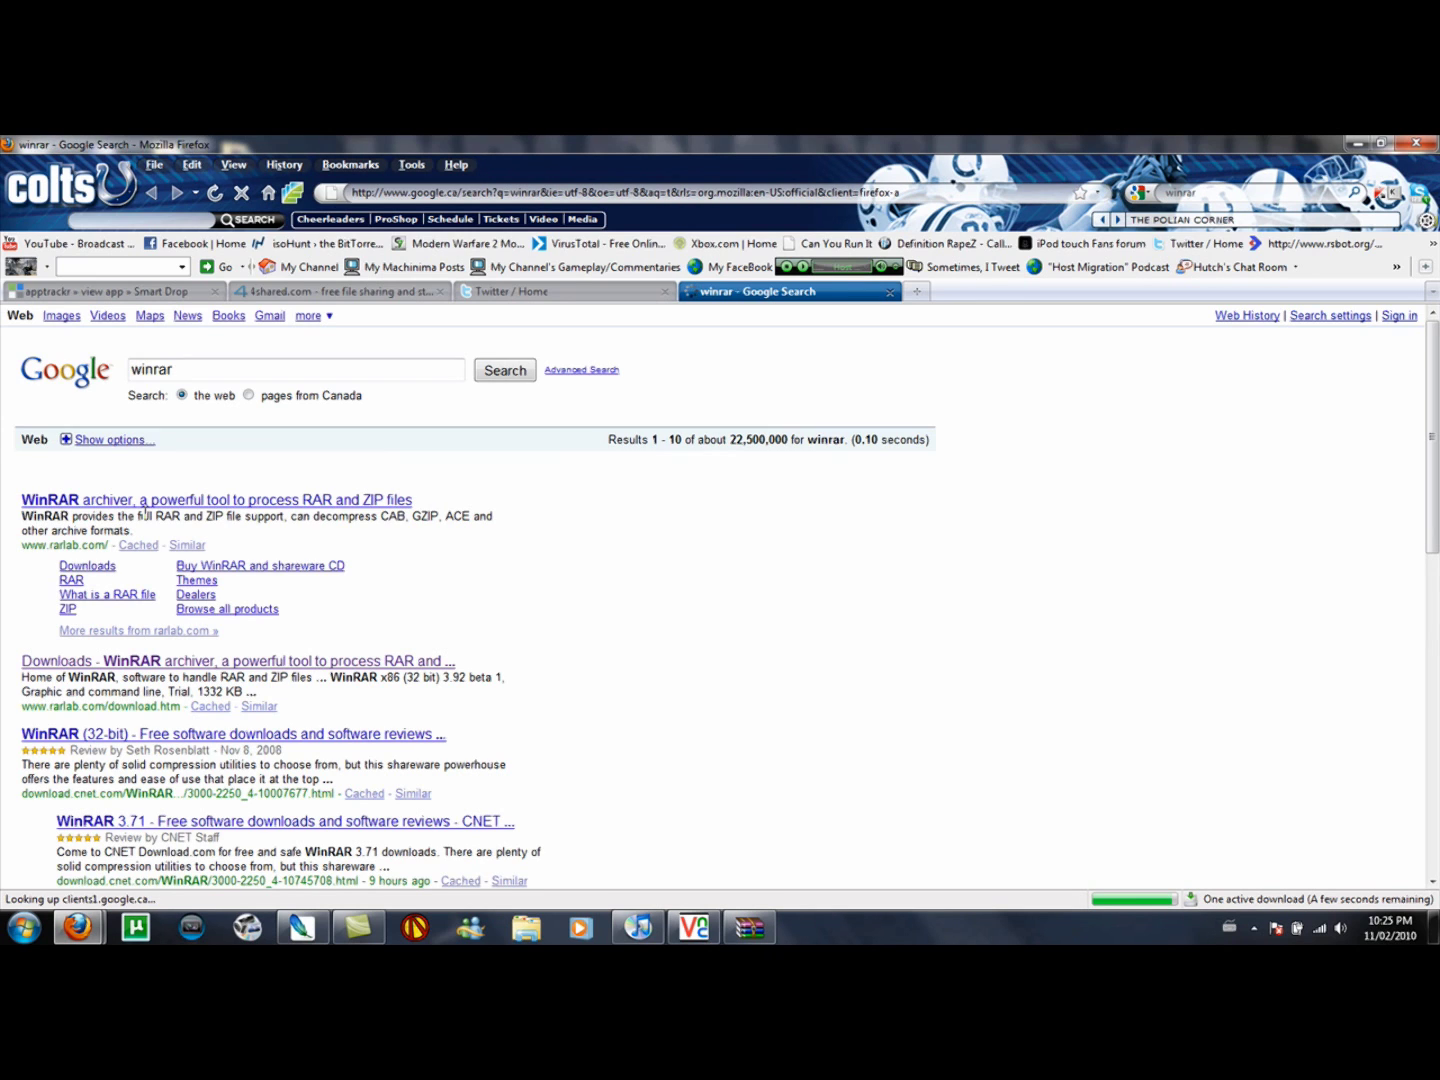
{"action": "left_click", "coordinate": [147, 506]}
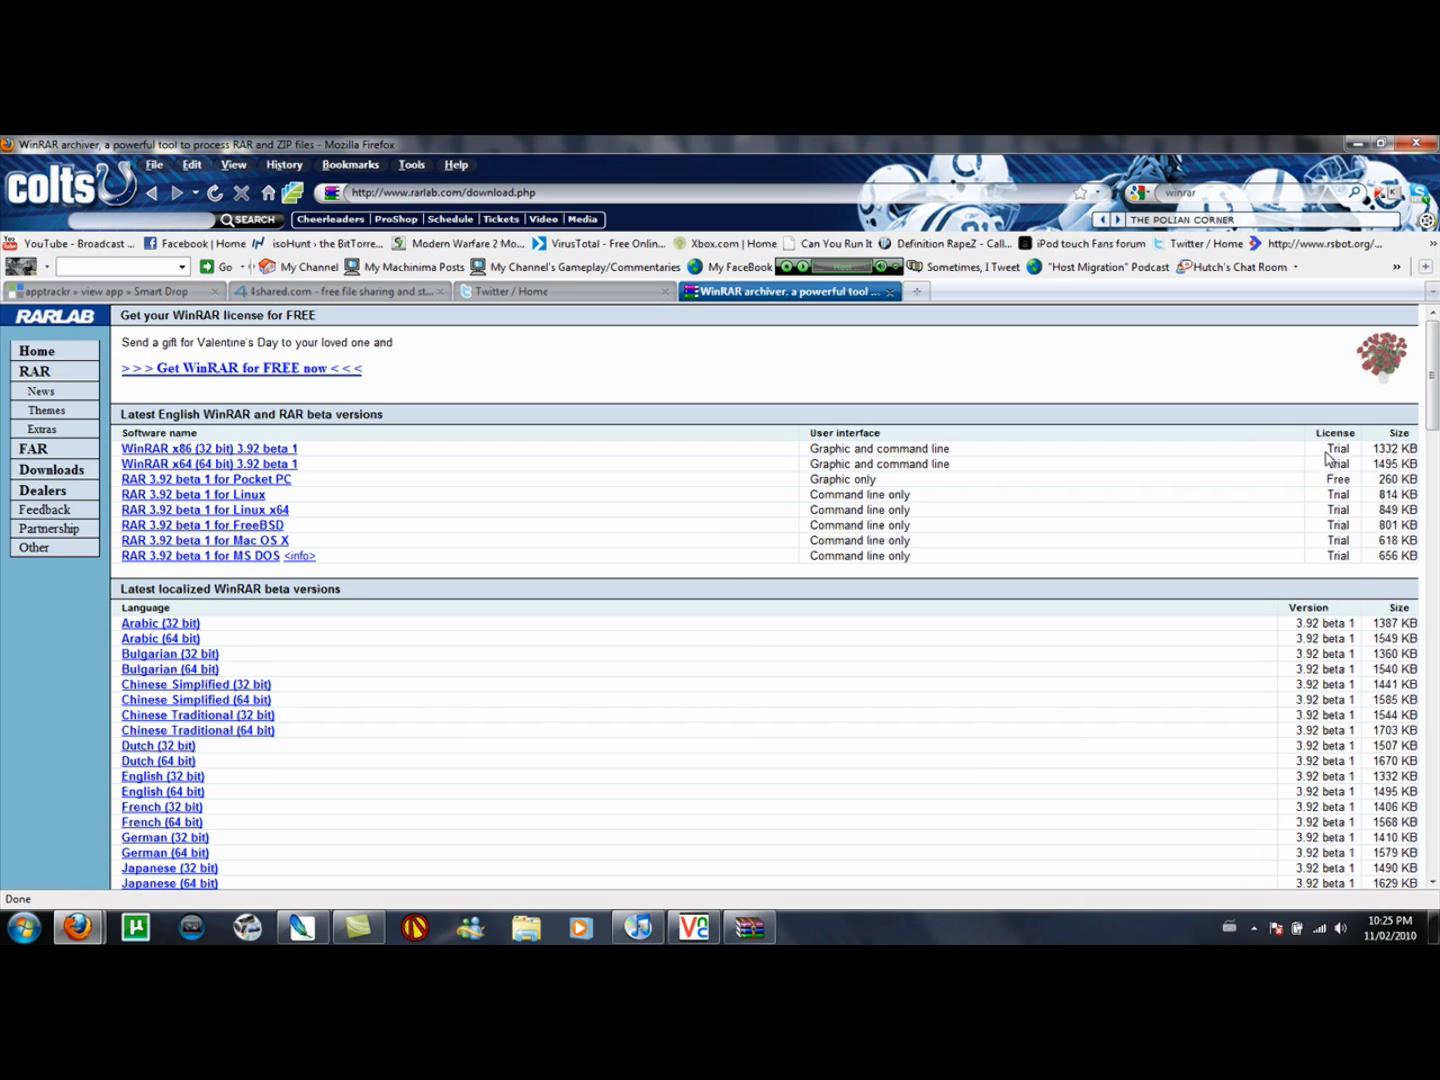
Switch to WinRAR, dismiss the licence purchase reminder and look through the files in the Downloads folder.
{"action": "left_click", "coordinate": [1358, 144]}
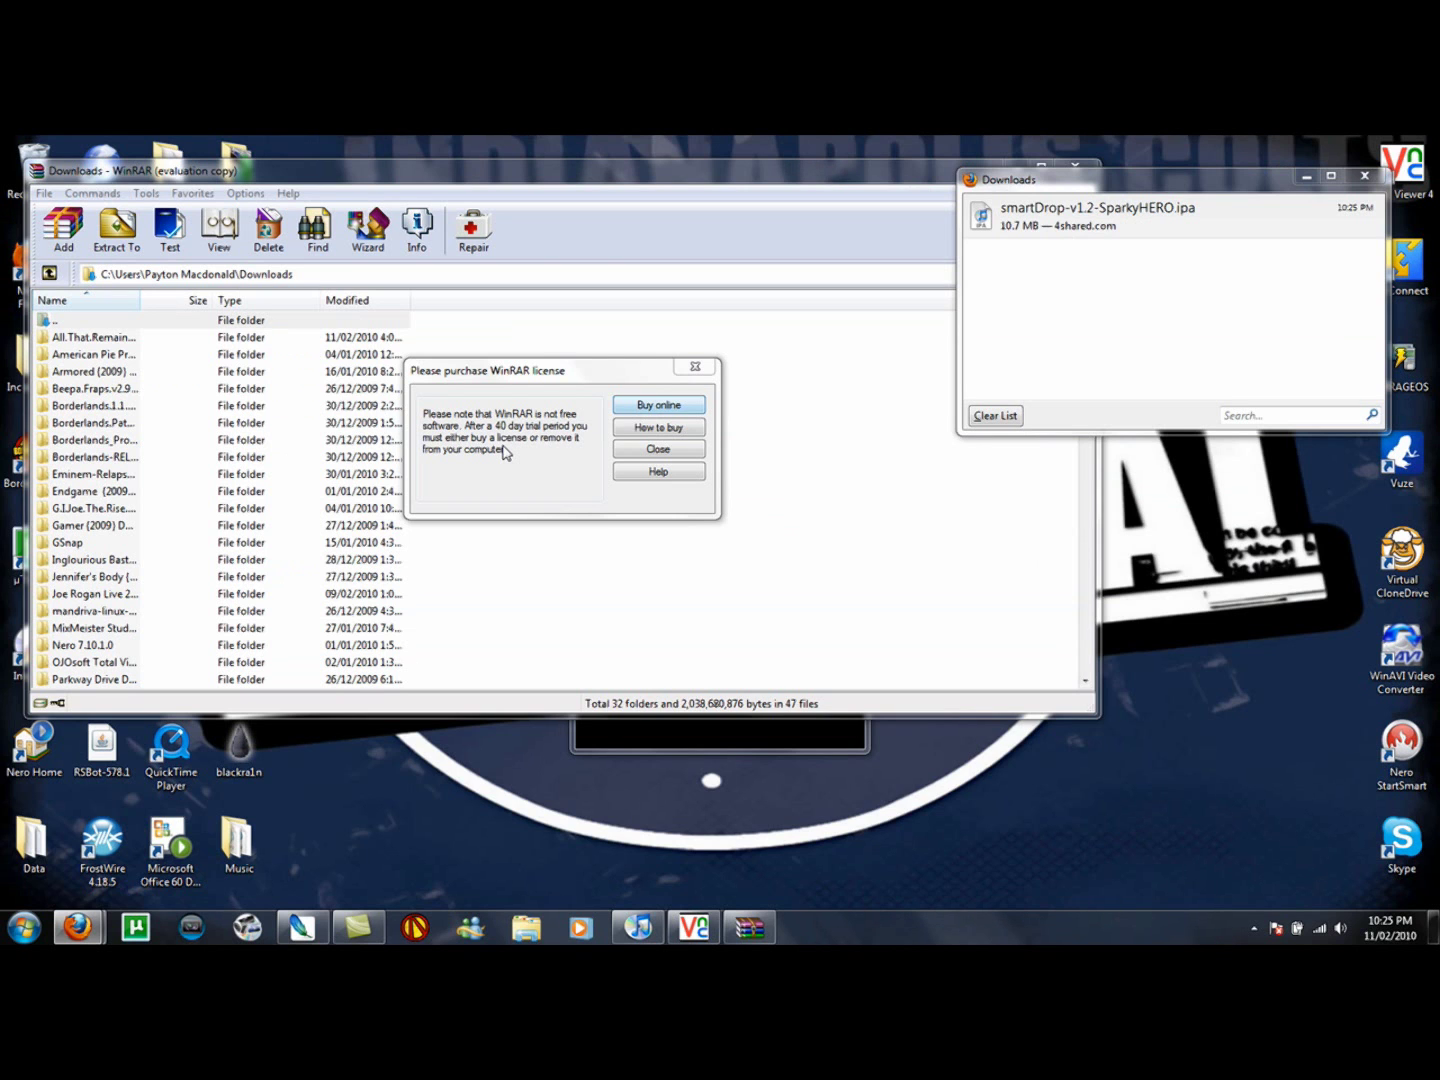
{"action": "left_click", "coordinate": [689, 372]}
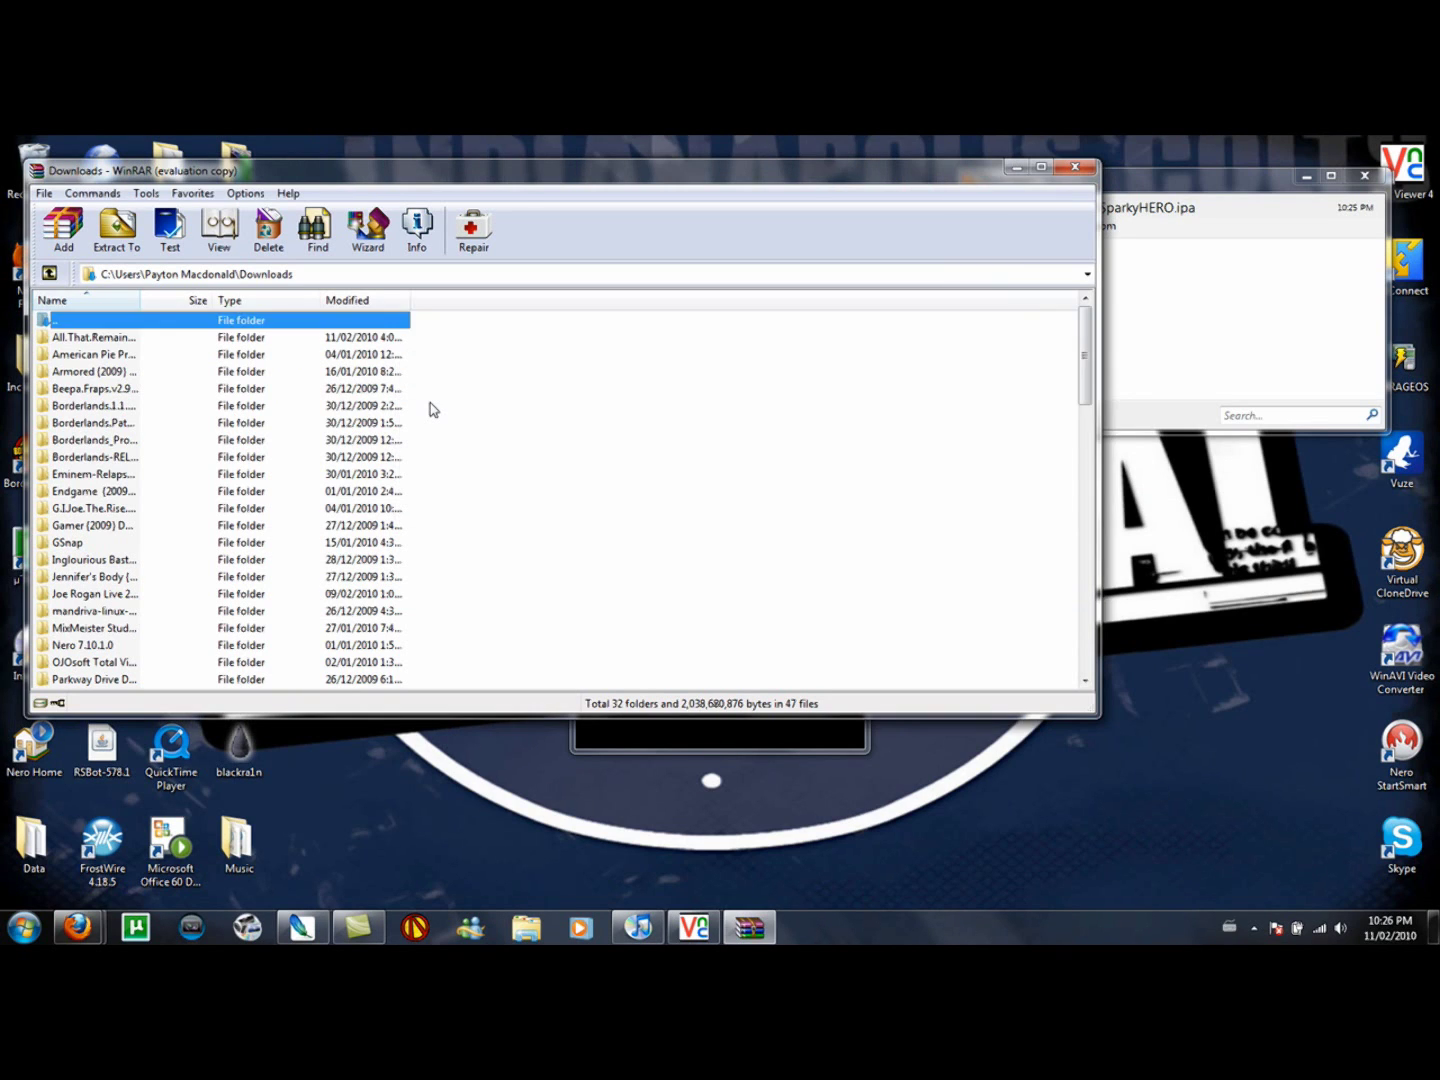
{"action": "scroll", "coordinate": [431, 408], "scroll_direction": "down", "scroll_amount": 7}
{"action": "scroll", "coordinate": [432, 409], "scroll_direction": "up", "scroll_amount": 5}
{"action": "scroll", "coordinate": [430, 408], "scroll_direction": "down", "scroll_amount": 5}
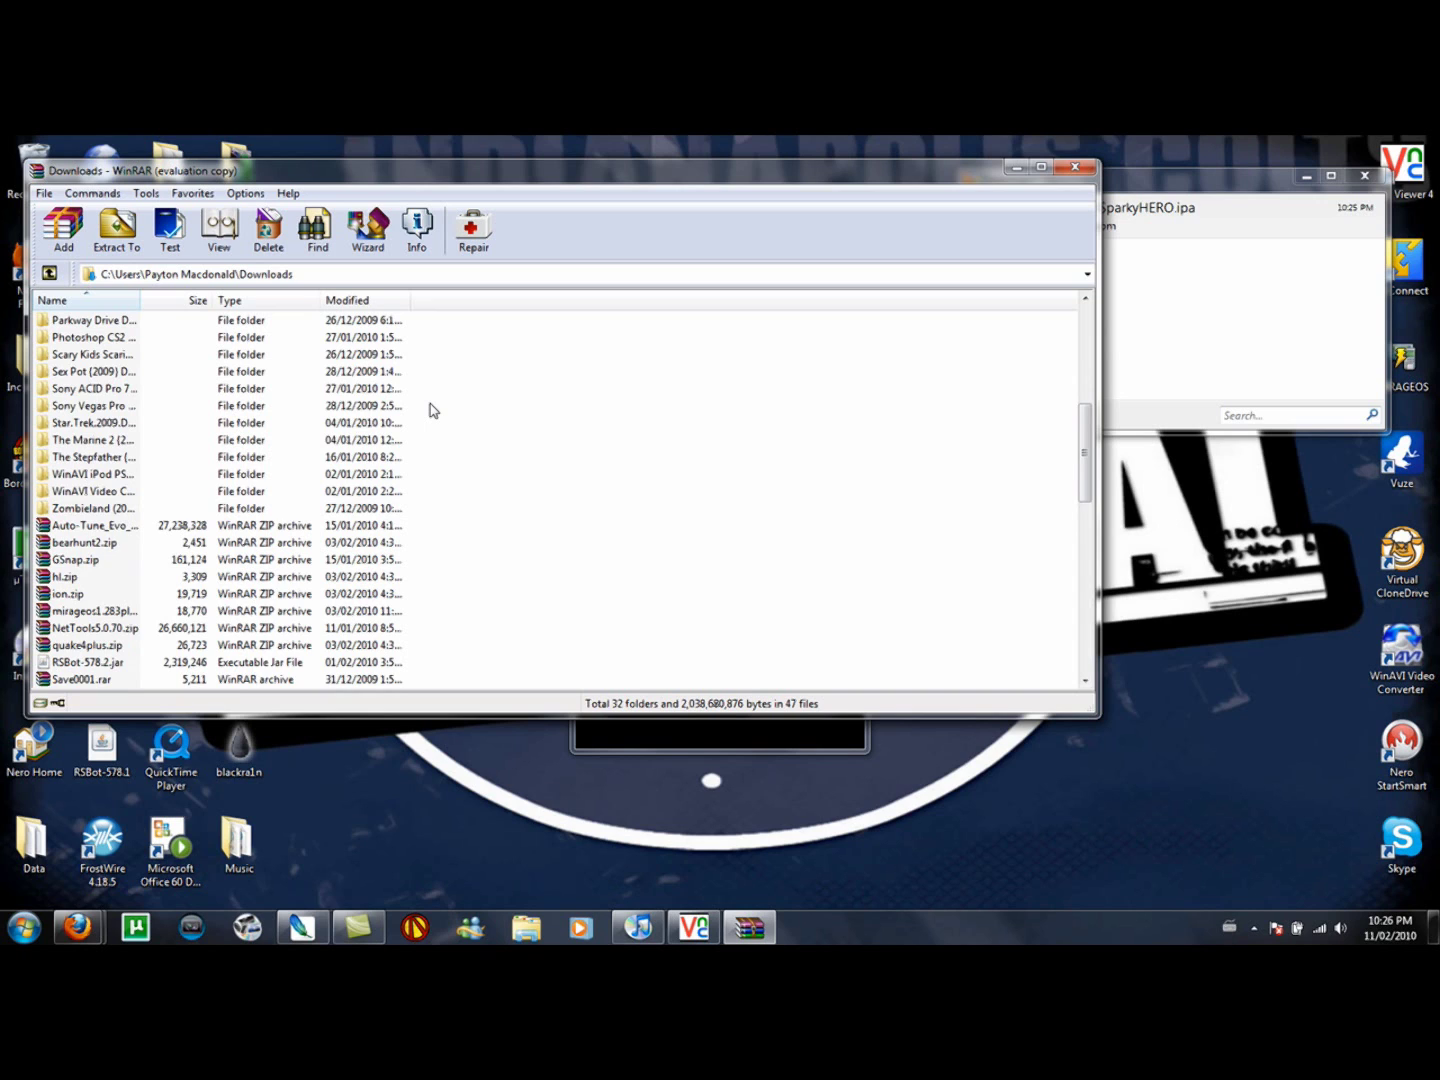
{"action": "scroll", "coordinate": [430, 408], "scroll_direction": "down", "scroll_amount": 1}
{"action": "scroll", "coordinate": [429, 409], "scroll_direction": "up", "scroll_amount": 8}
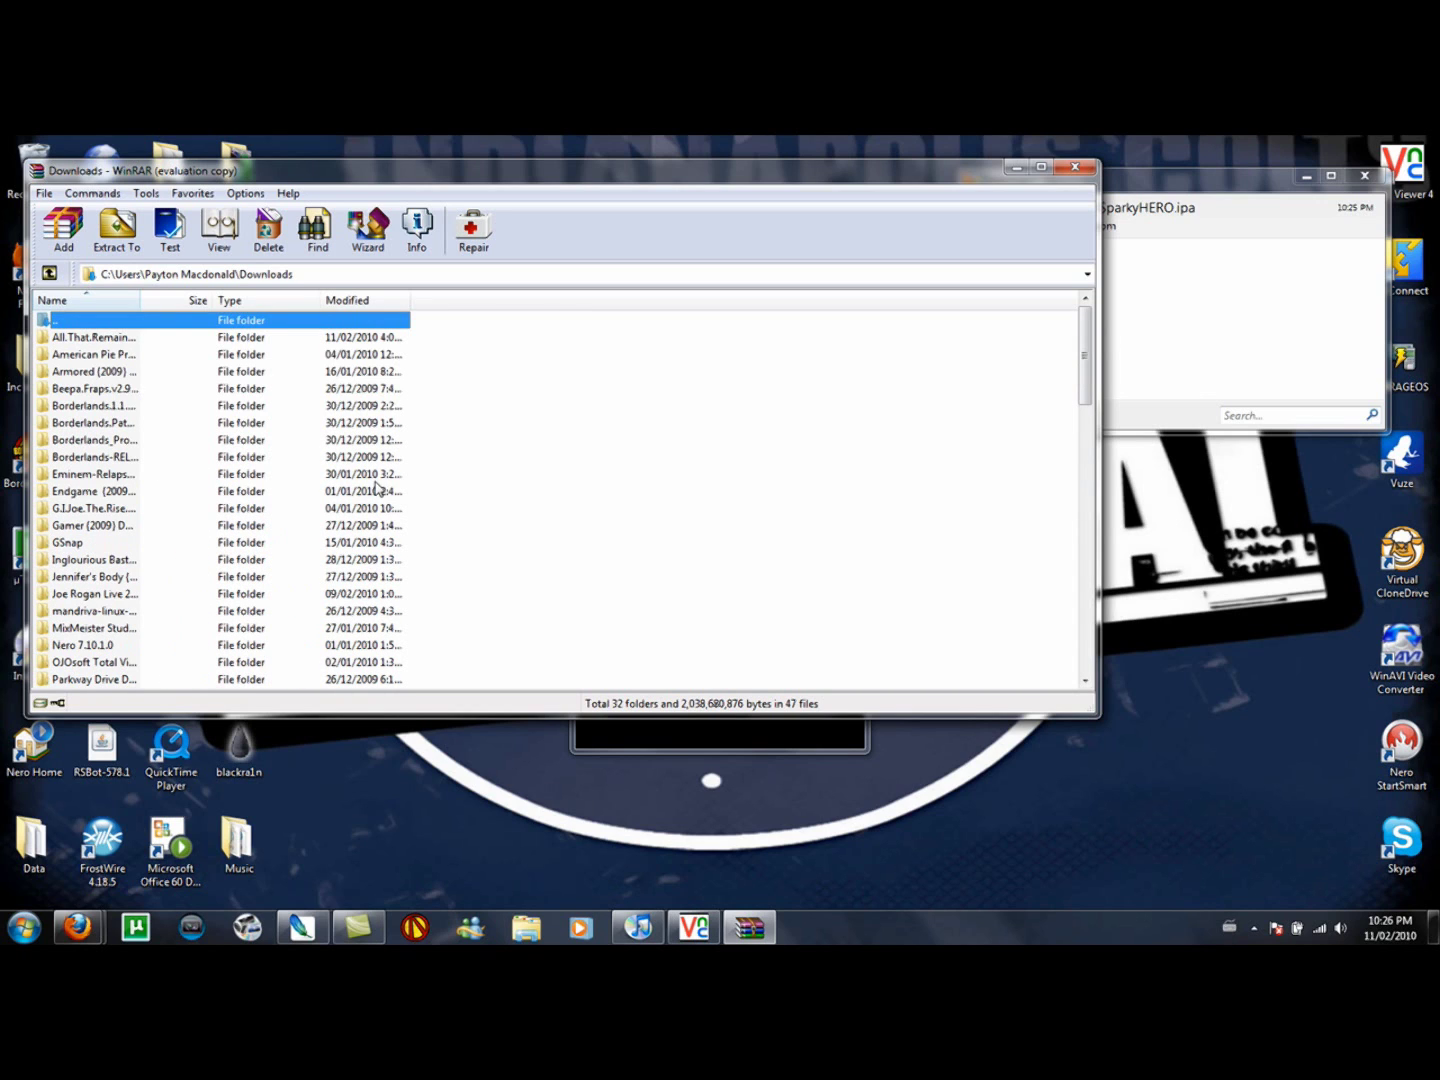
{"action": "scroll", "coordinate": [378, 509], "scroll_direction": "down", "scroll_amount": 2}
{"action": "scroll", "coordinate": [377, 515], "scroll_direction": "up", "scroll_amount": 2}
Reposition the WinRAR window, try to extract the first folder in the Downloads list and close WinRAR.
{"action": "left_click_drag", "start_coordinate": [164, 166], "coordinate": [516, 254]}
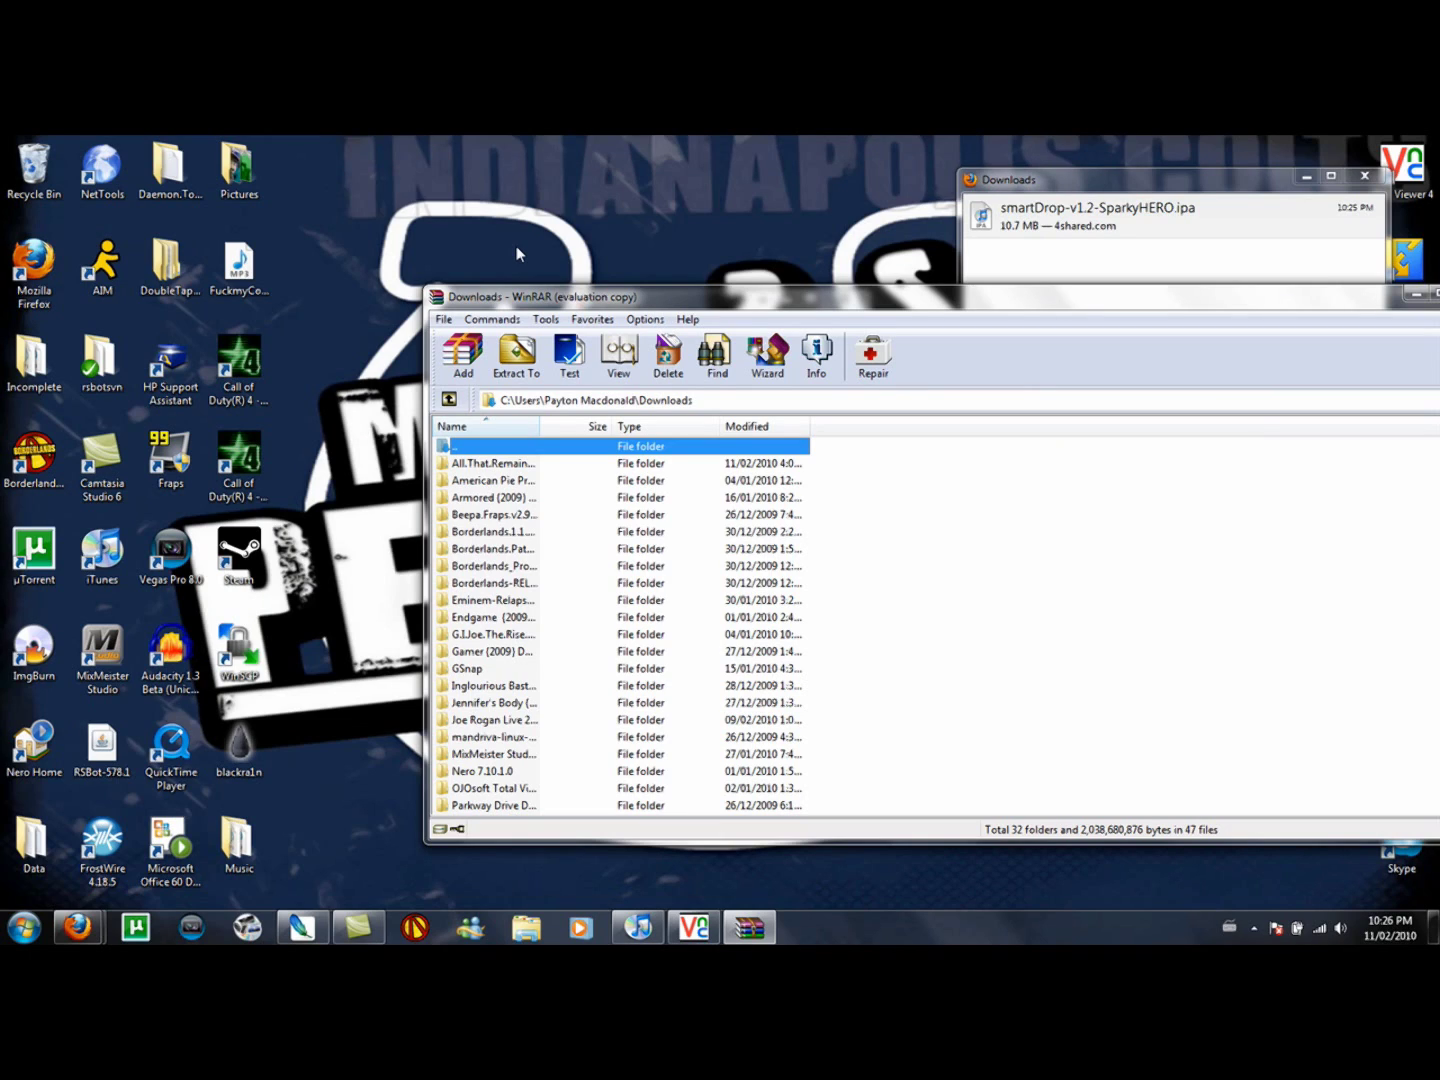
{"action": "left_click", "coordinate": [306, 182]}
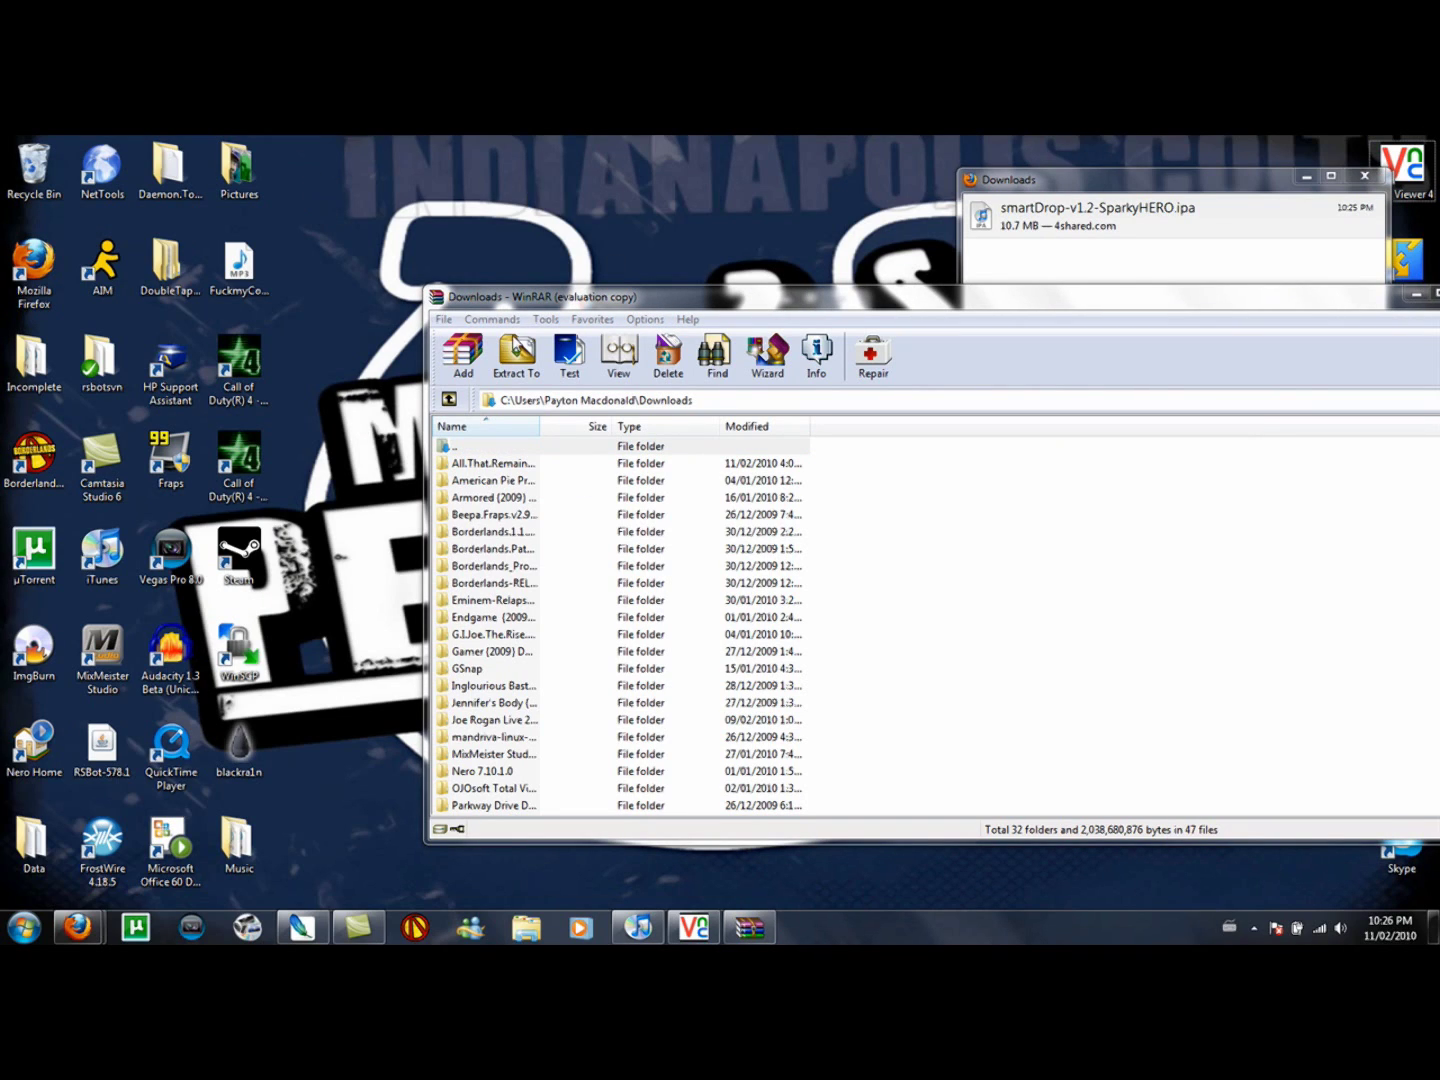
{"action": "left_click_drag", "start_coordinate": [552, 298], "coordinate": [553, 177]}
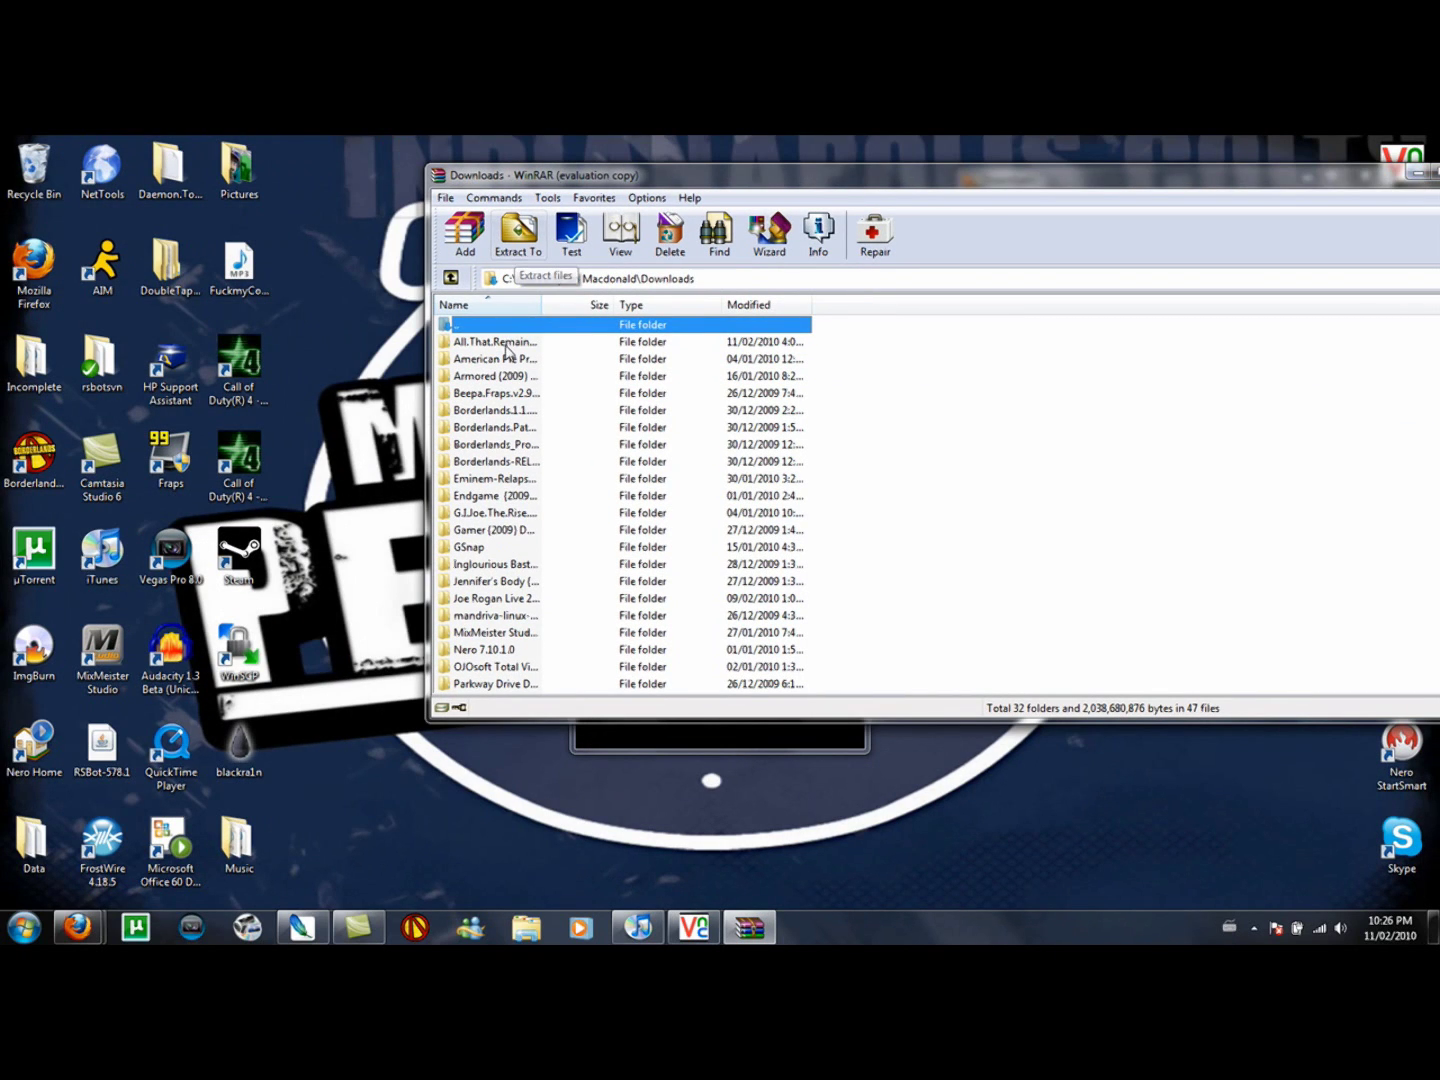
{"action": "key", "text": "Down"}
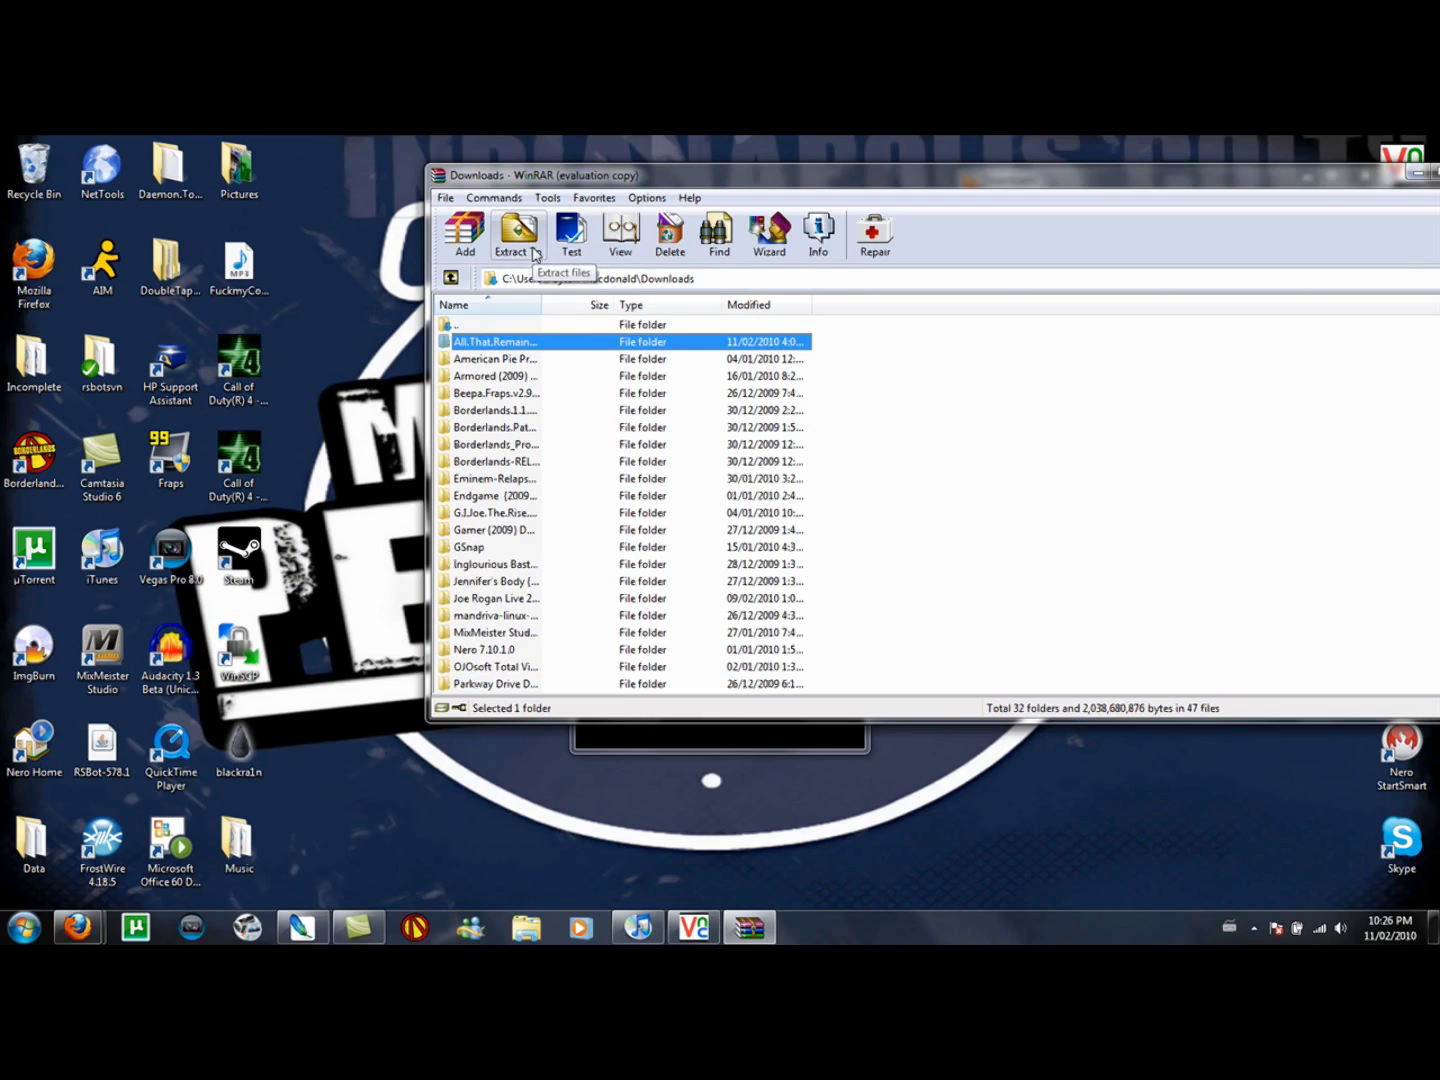
{"action": "left_click", "coordinate": [534, 252]}
{"action": "key", "text": "Return"}
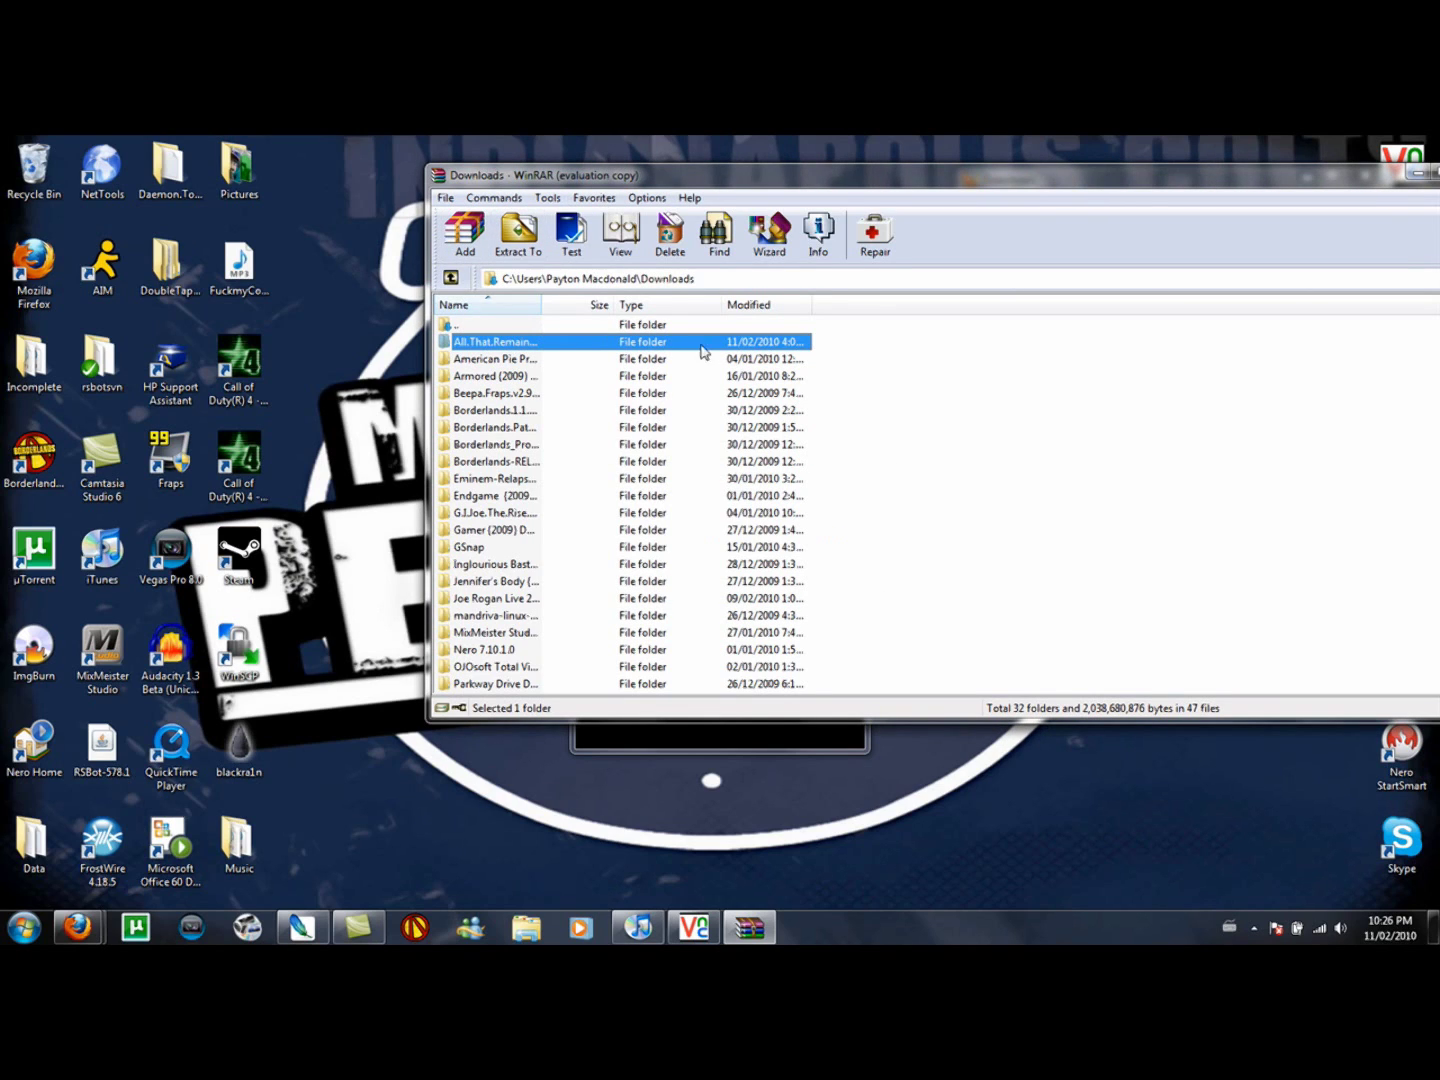
{"action": "left_click_drag", "start_coordinate": [1205, 181], "coordinate": [1029, 199]}
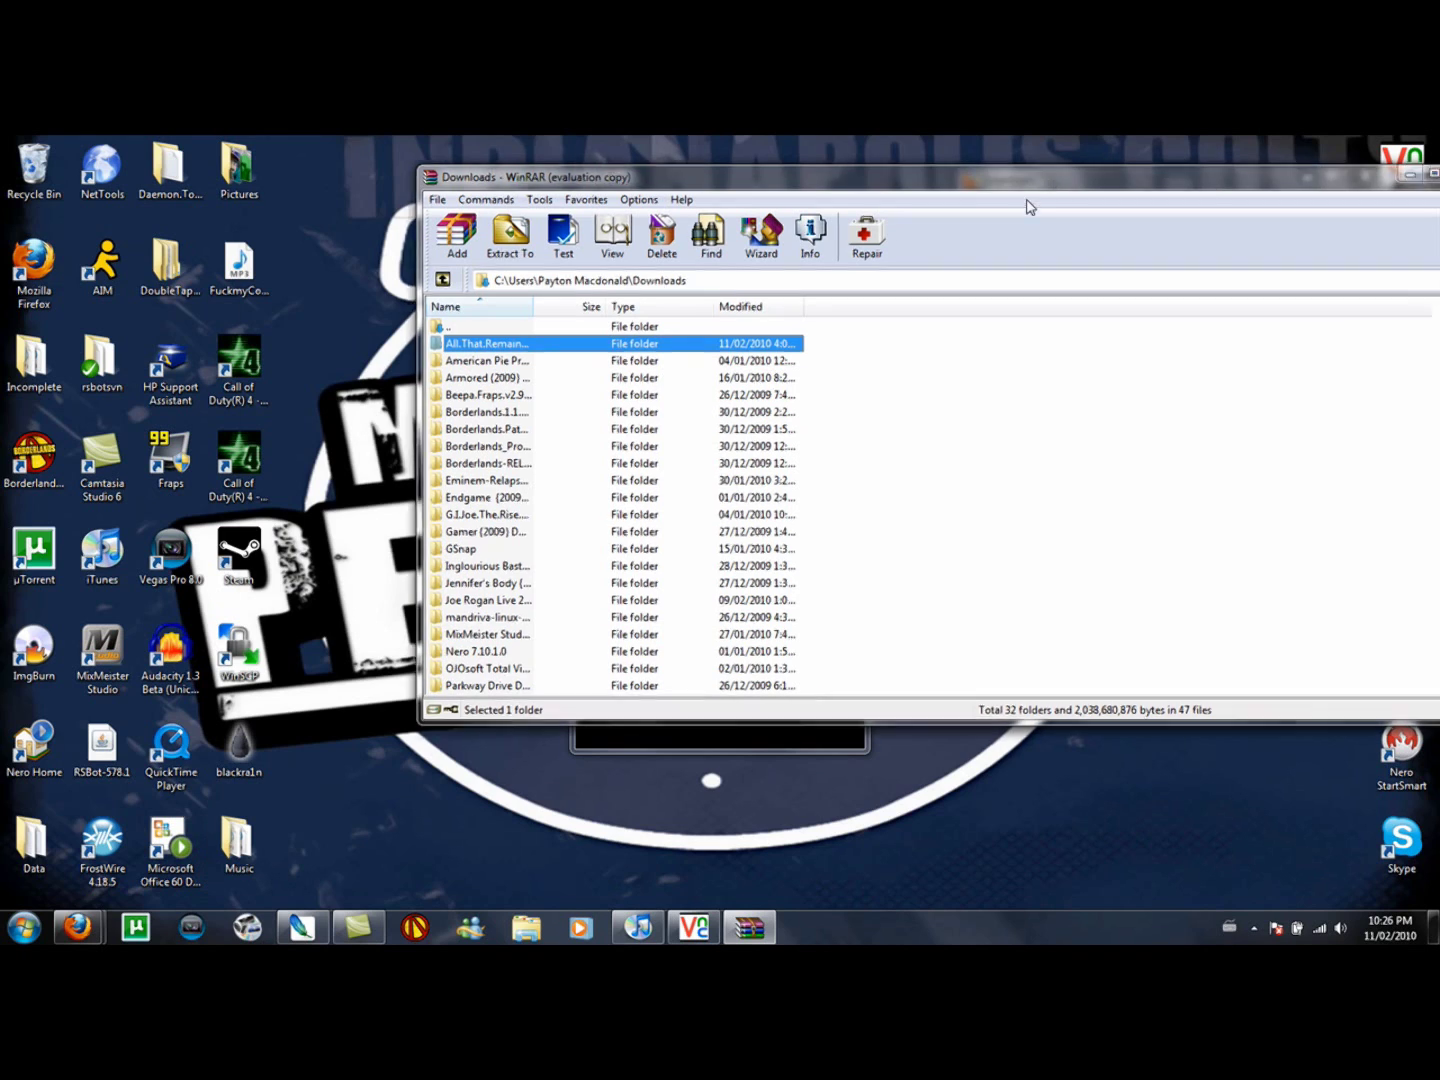
{"action": "left_click", "coordinate": [1300, 187]}
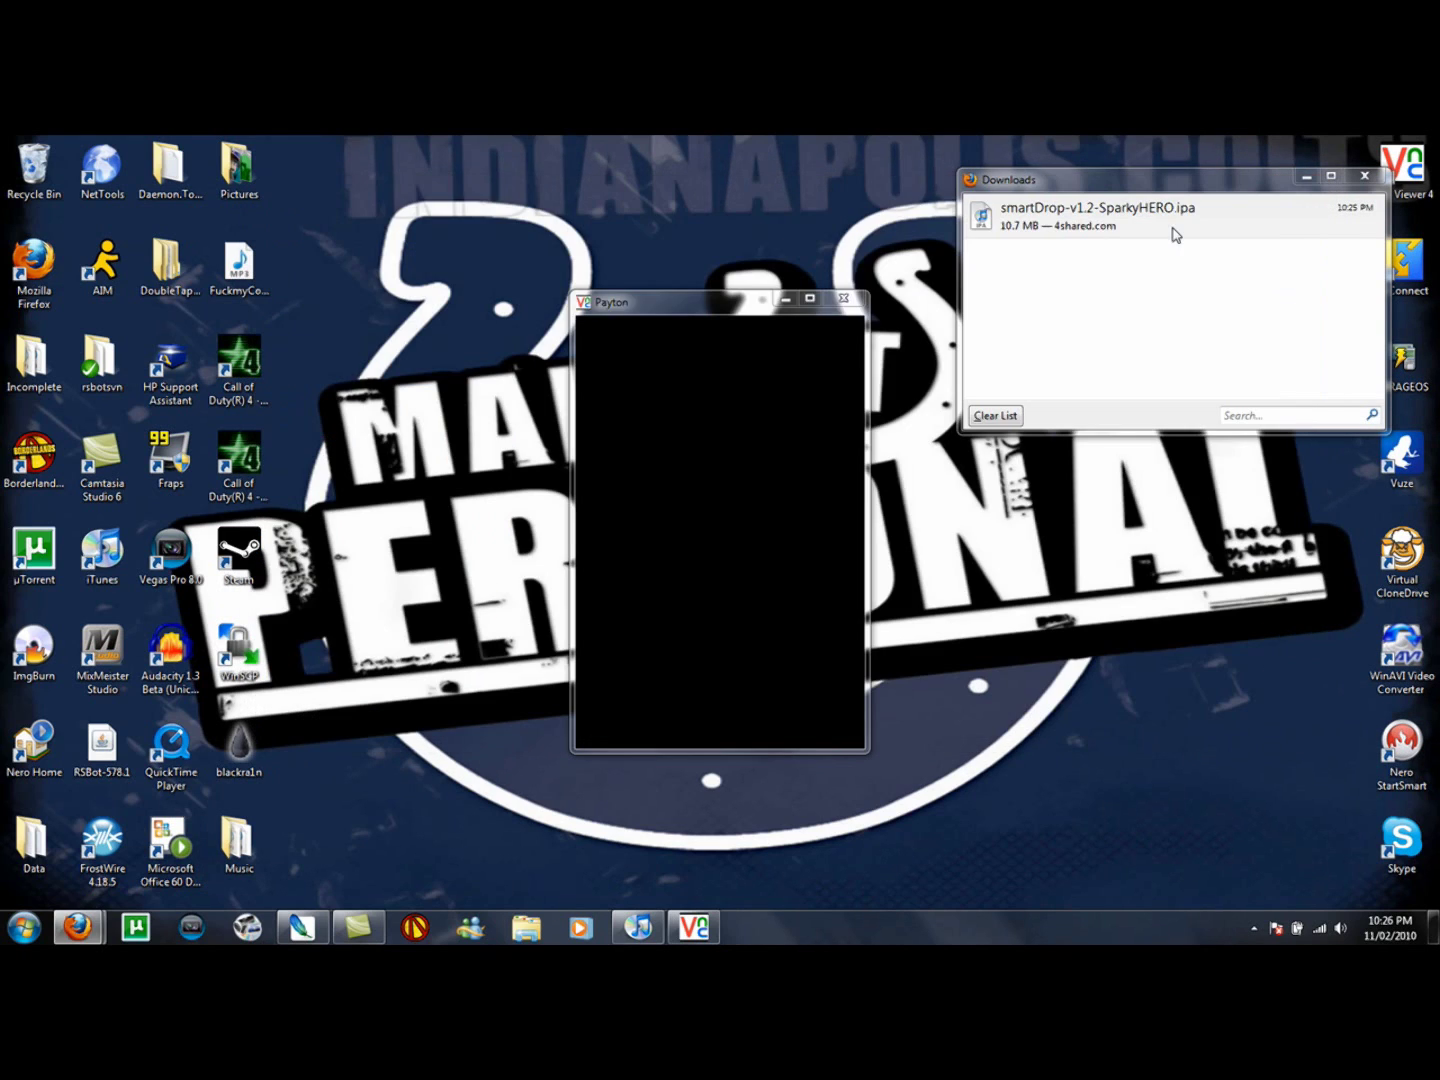
Minimize the VNC window and open the folder containing the downloaded smartDrop-v1.2-SparkyHERO.ipa.
{"action": "left_click", "coordinate": [784, 301]}
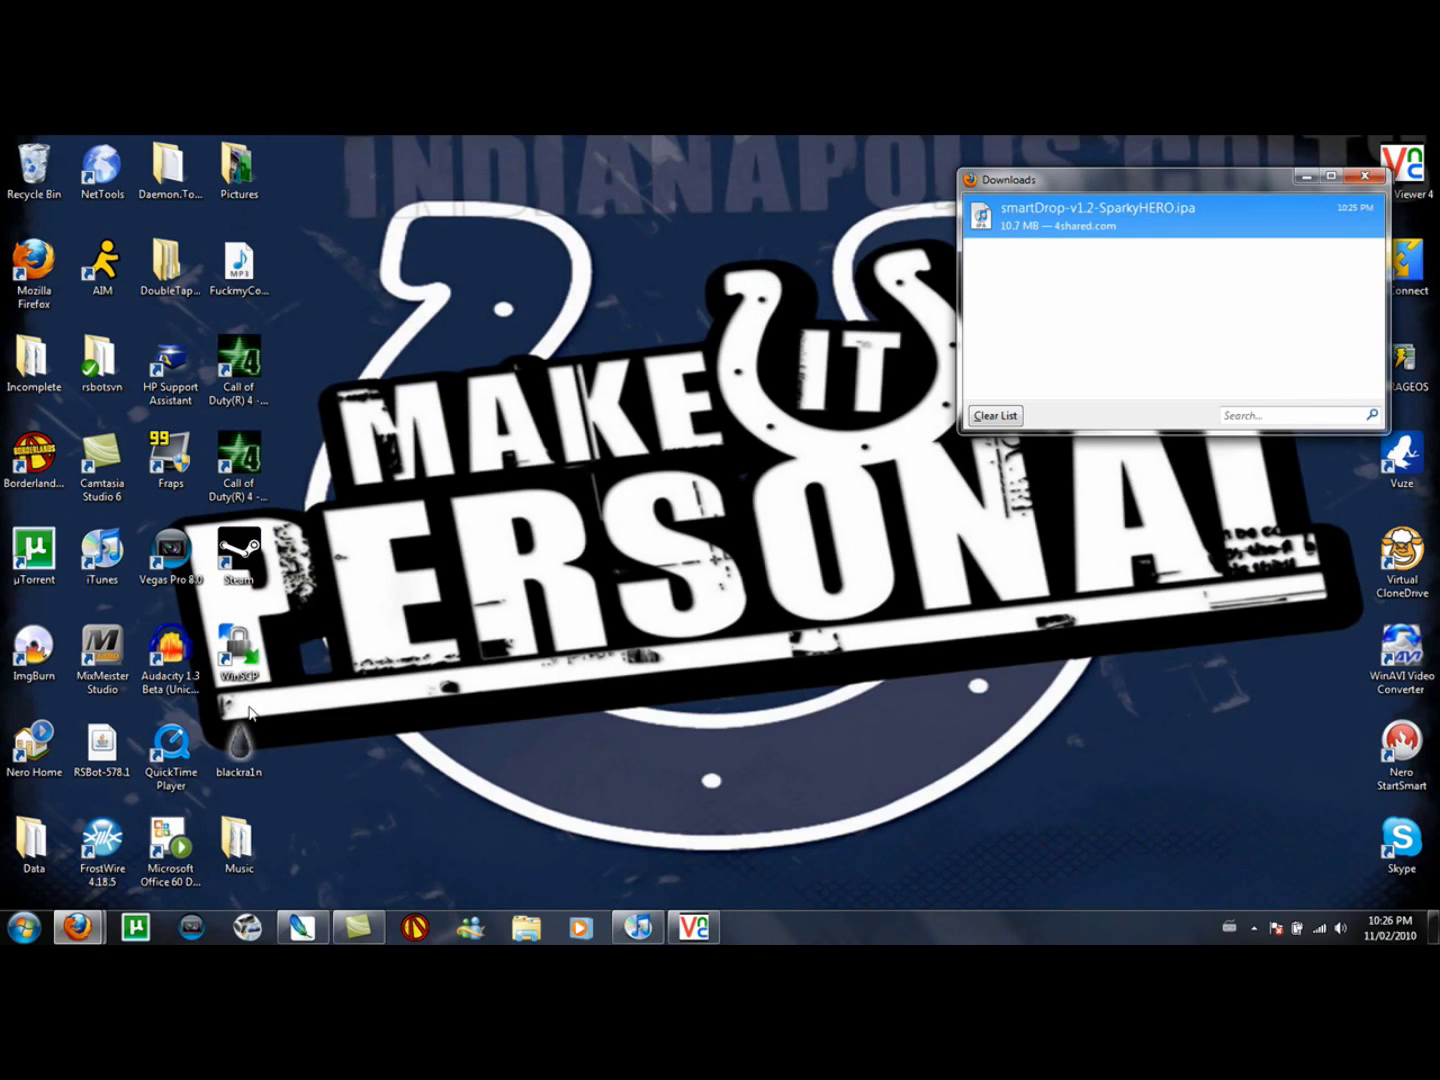
{"action": "right_click", "coordinate": [1098, 213]}
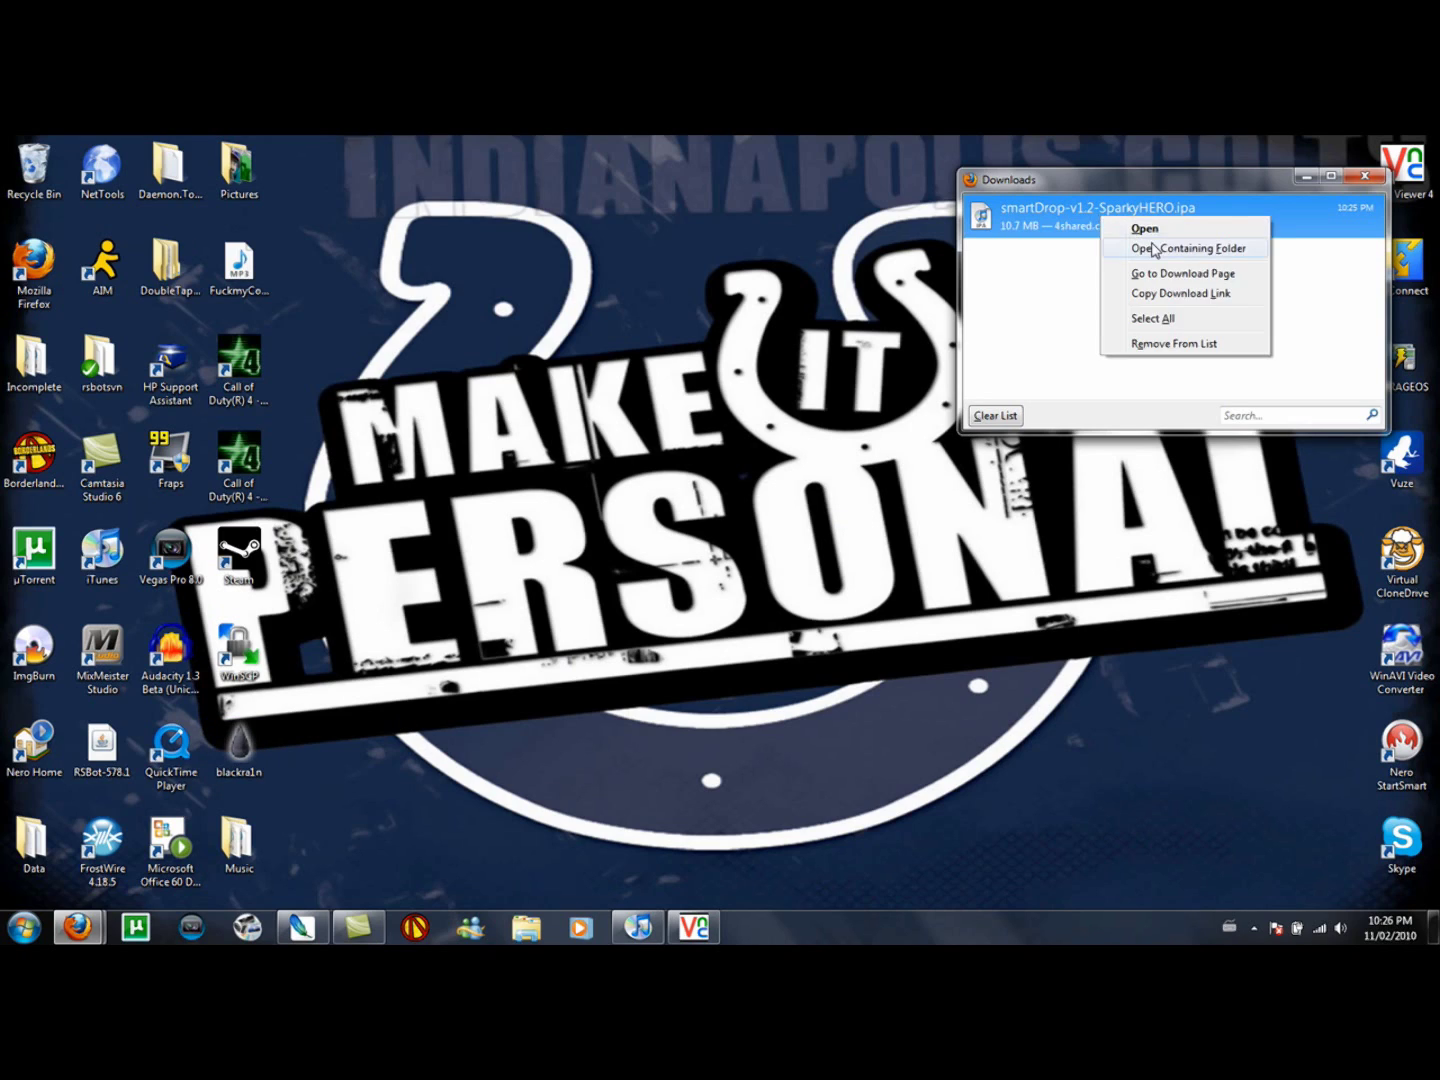
{"action": "left_click", "coordinate": [1122, 250]}
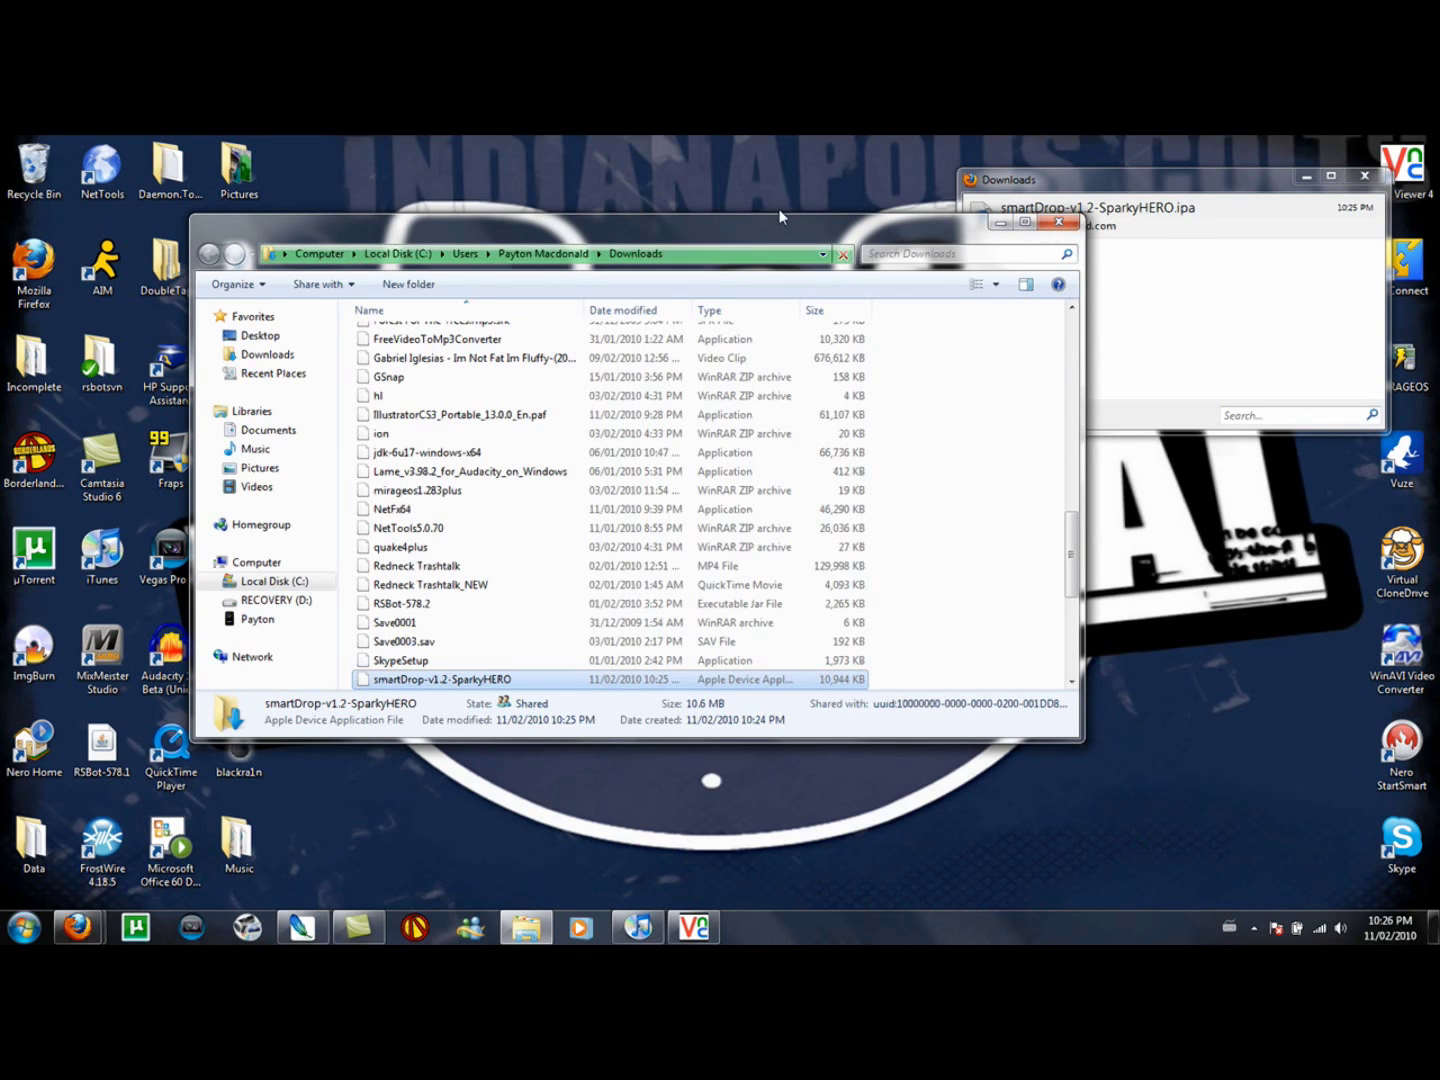
Switch to iTunes and arrange it side by side with the Downloads folder window.
{"action": "left_click", "coordinate": [640, 928]}
{"action": "left_click_drag", "start_coordinate": [1293, 163], "coordinate": [3, 213]}
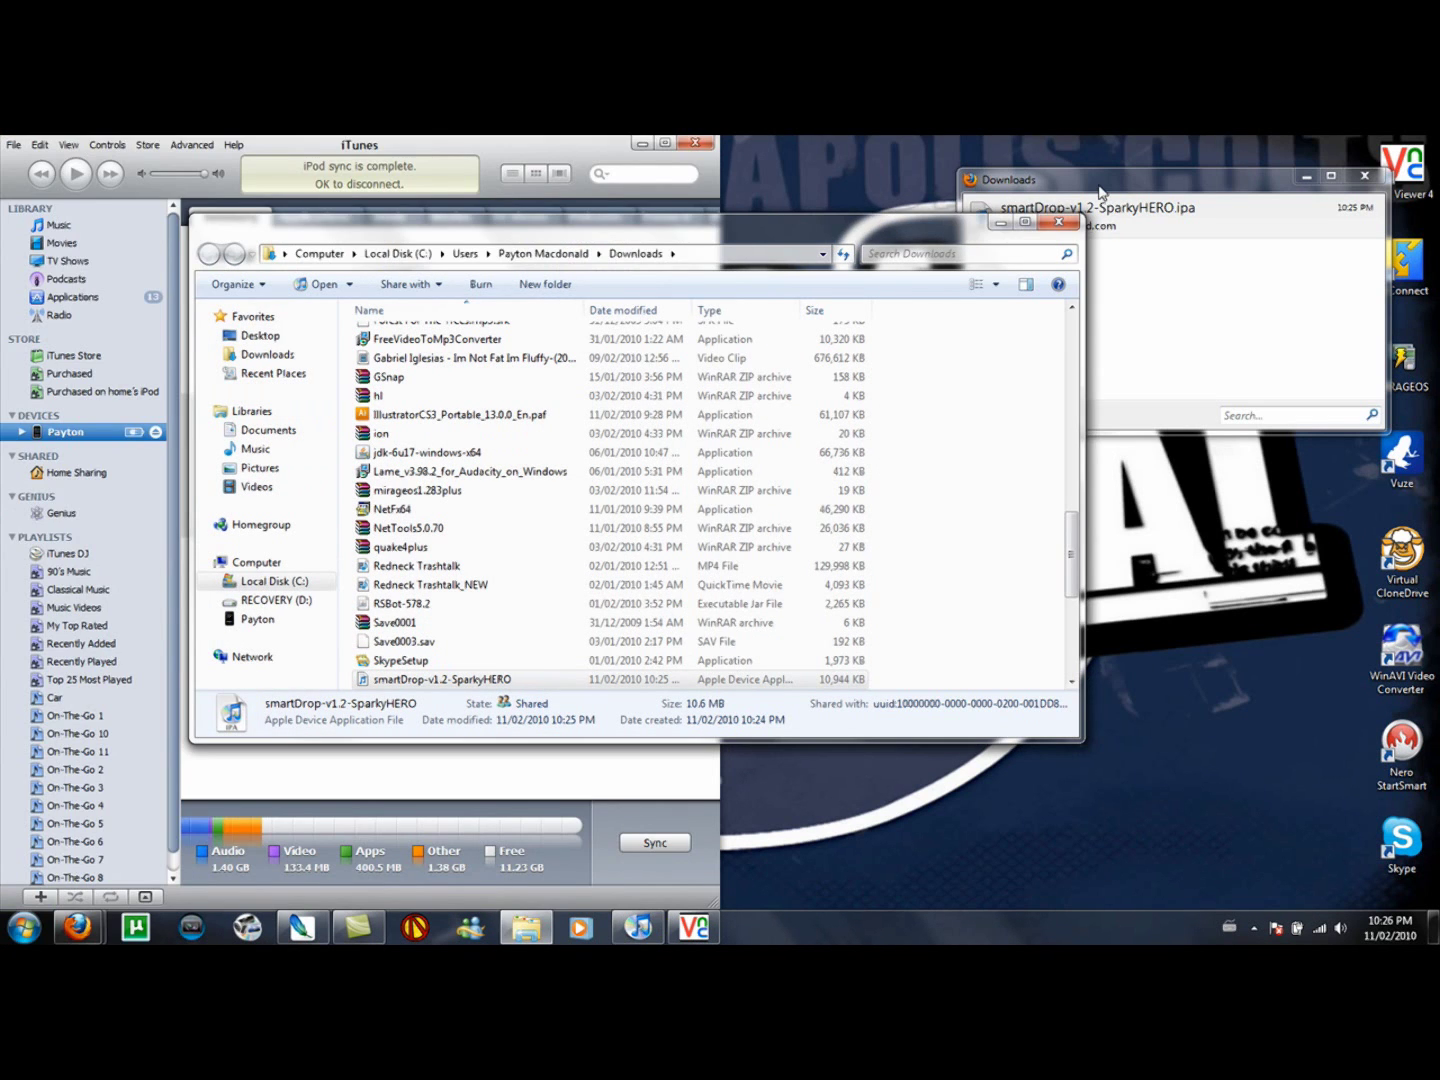
{"action": "key", "text": "super+Right"}
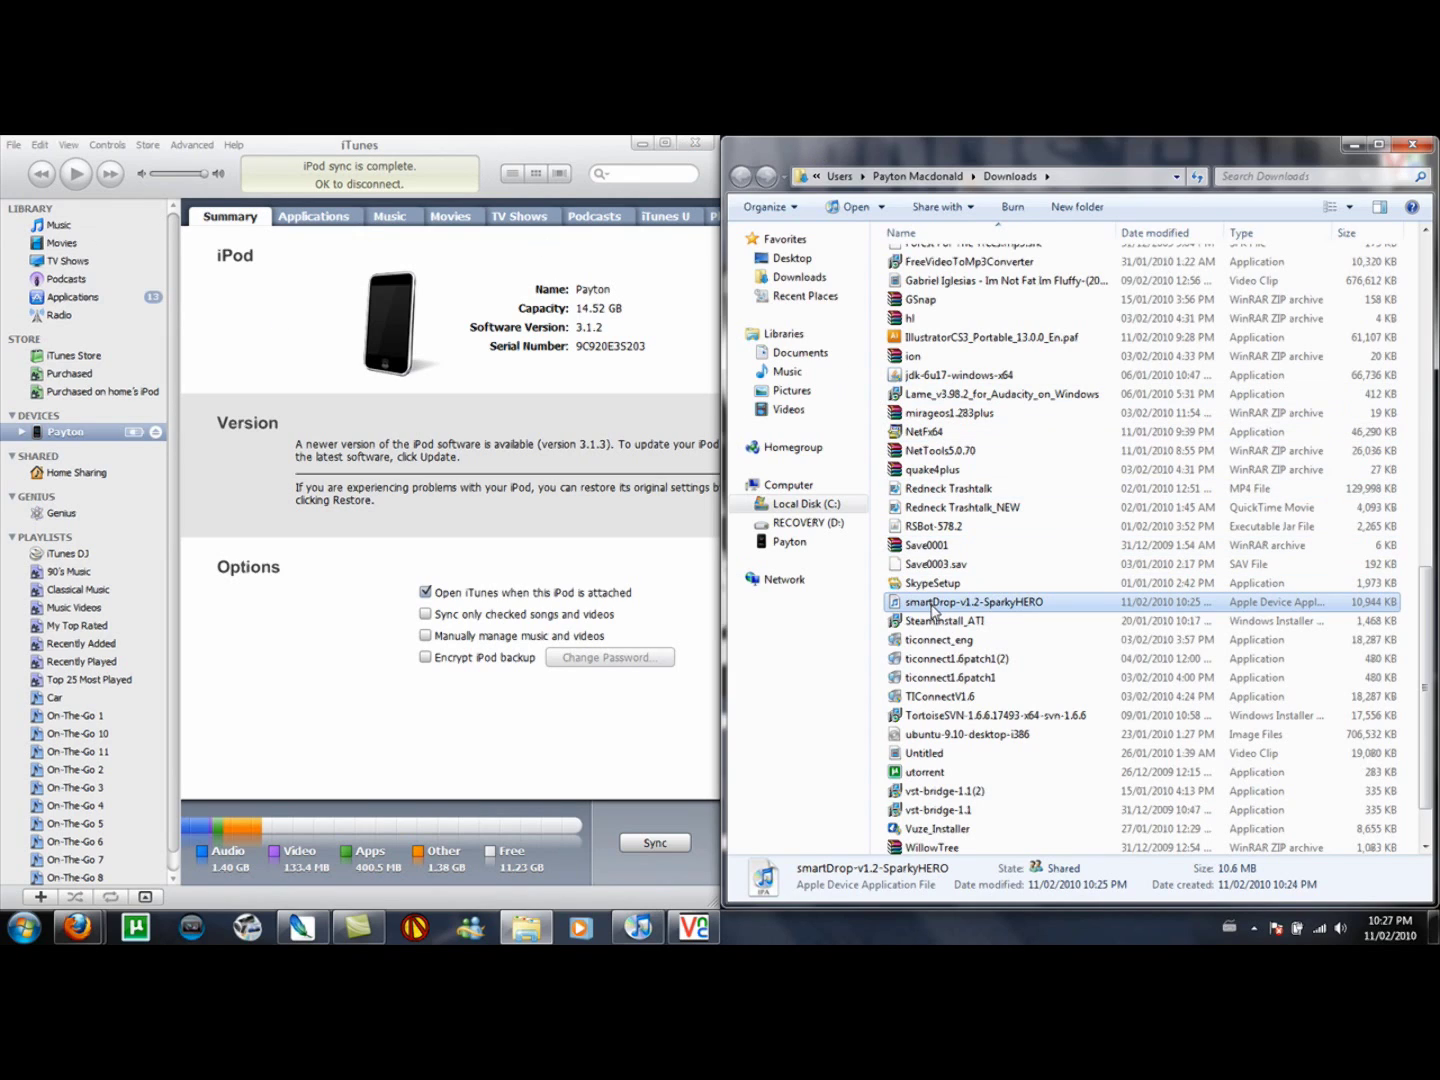
Add smartDrop-v1.2-SparkyHERO from the Downloads folder to the iTunes library and minimize the folder window.
{"action": "left_click_drag", "start_coordinate": [929, 609], "coordinate": [64, 302]}
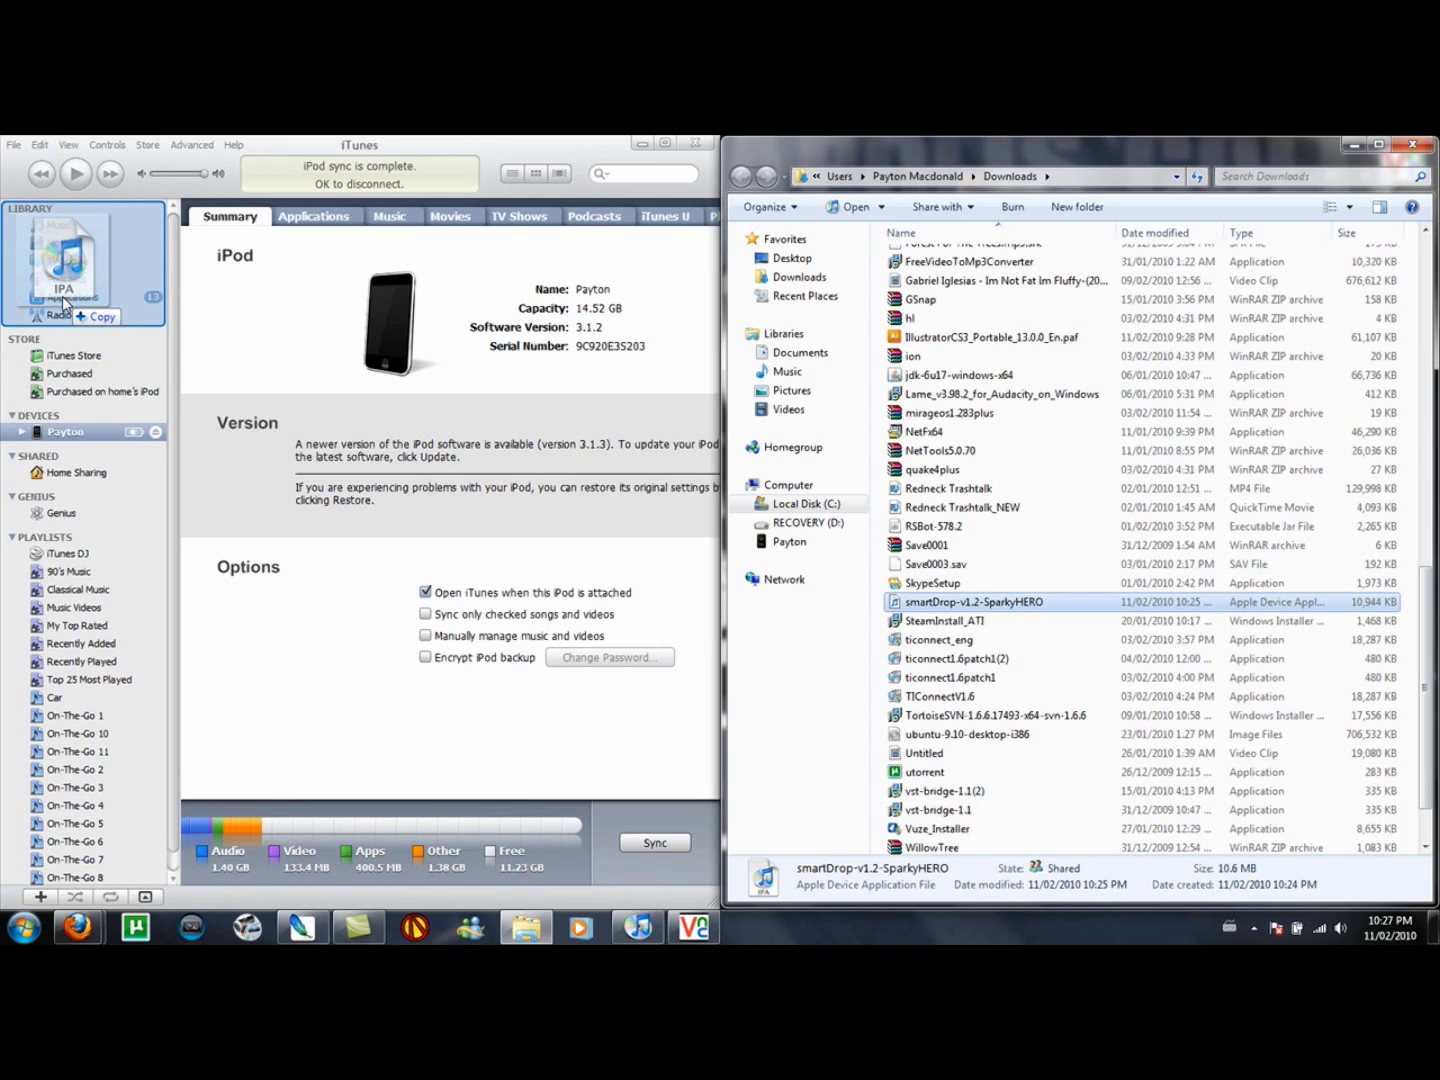
{"action": "left_click_drag", "start_coordinate": [64, 300], "coordinate": [64, 301]}
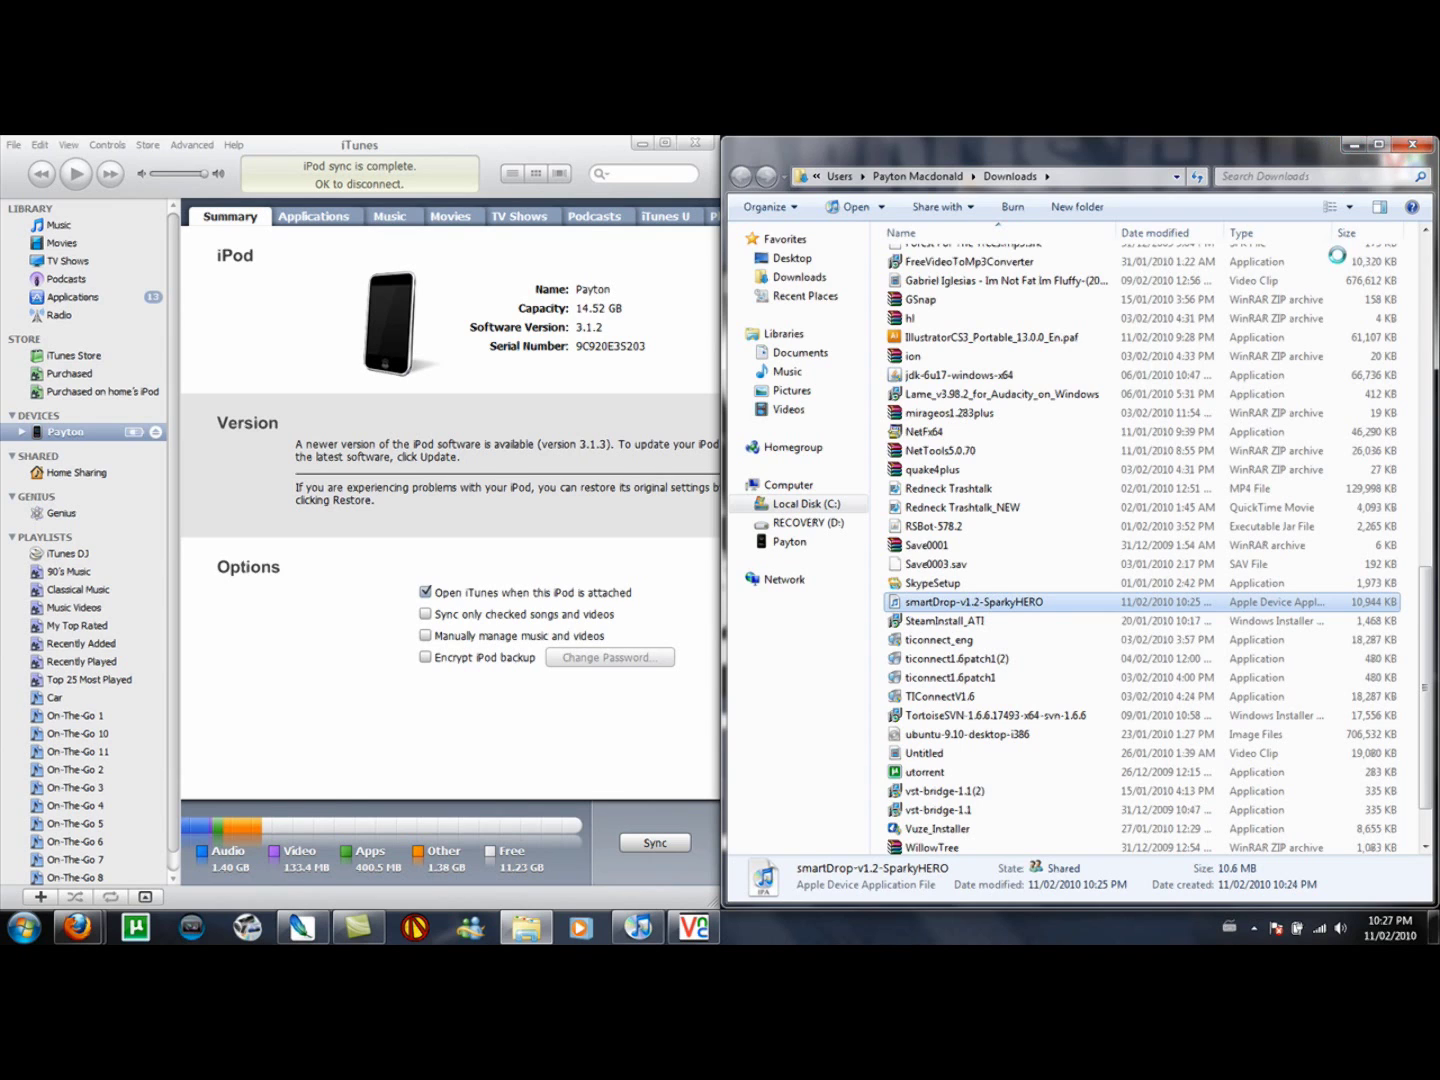
{"action": "left_click", "coordinate": [1355, 145]}
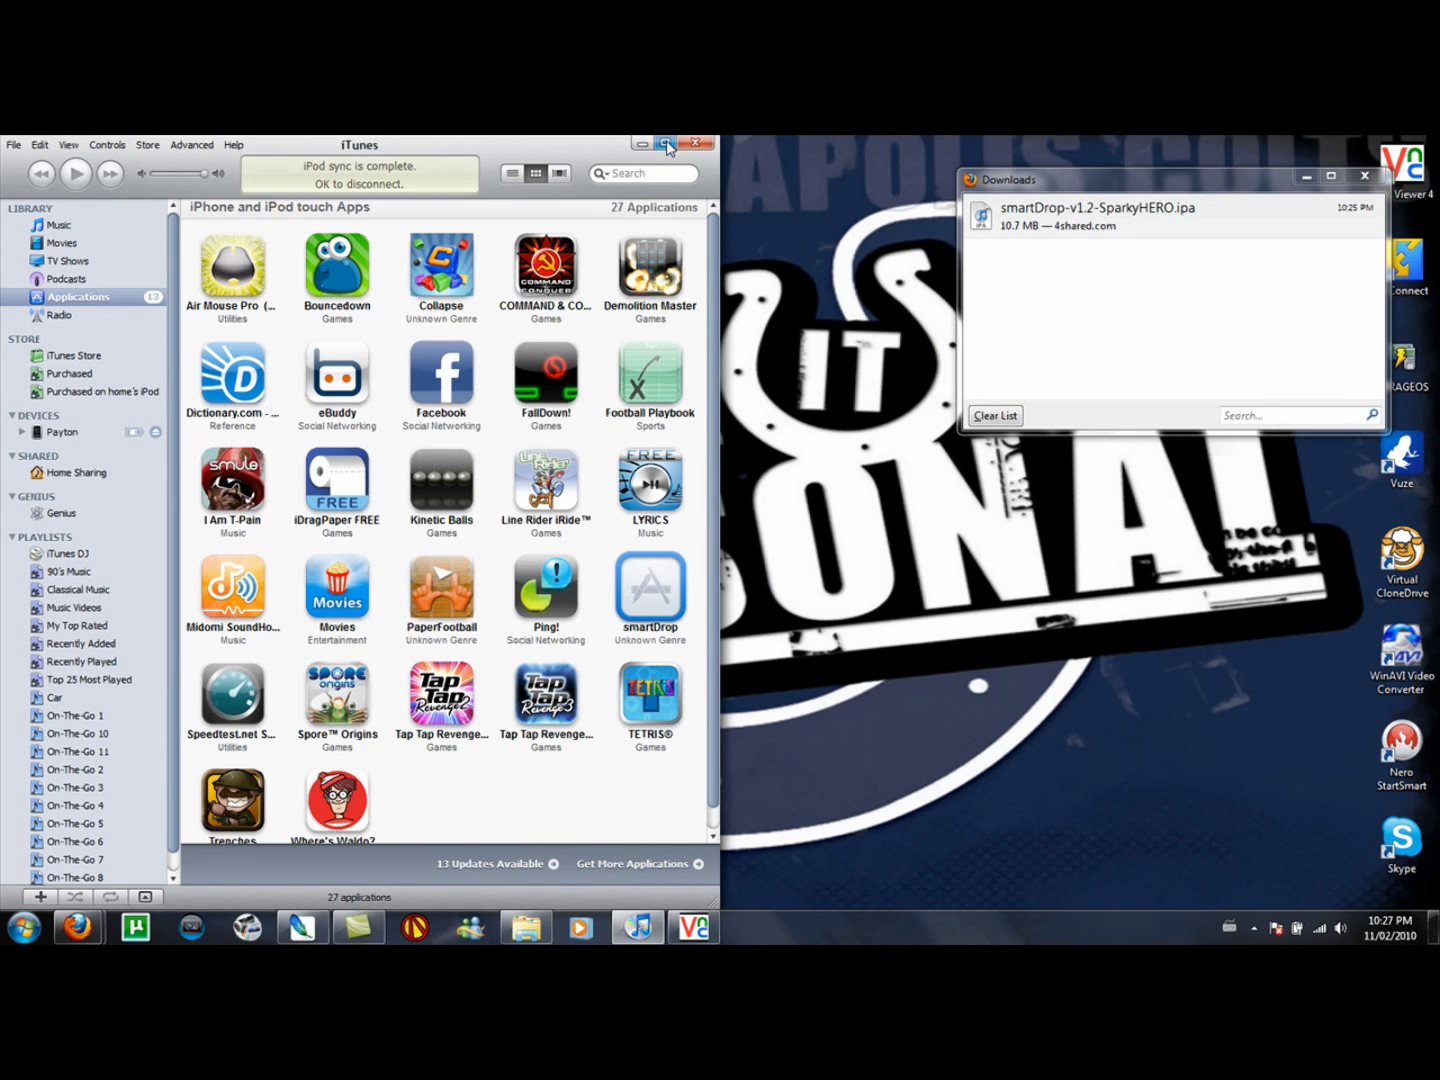
Maximize iTunes, locate smartDrop in the connected iPod's application sync list and sync the iPod.
{"action": "left_click", "coordinate": [666, 144]}
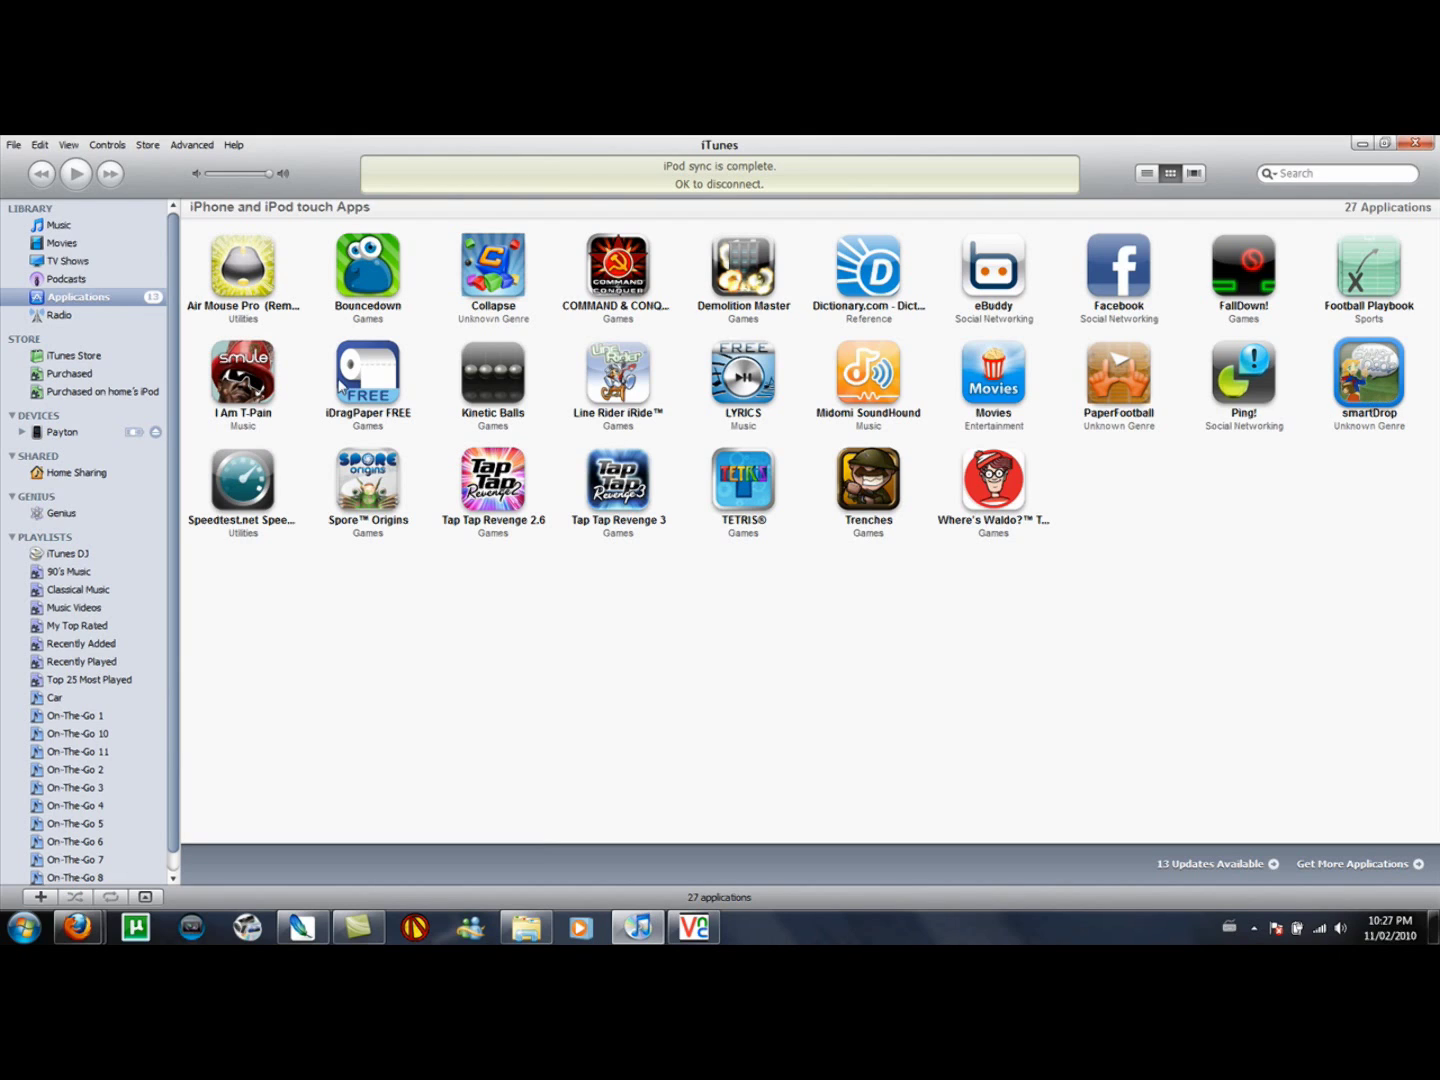
{"action": "left_click", "coordinate": [59, 433]}
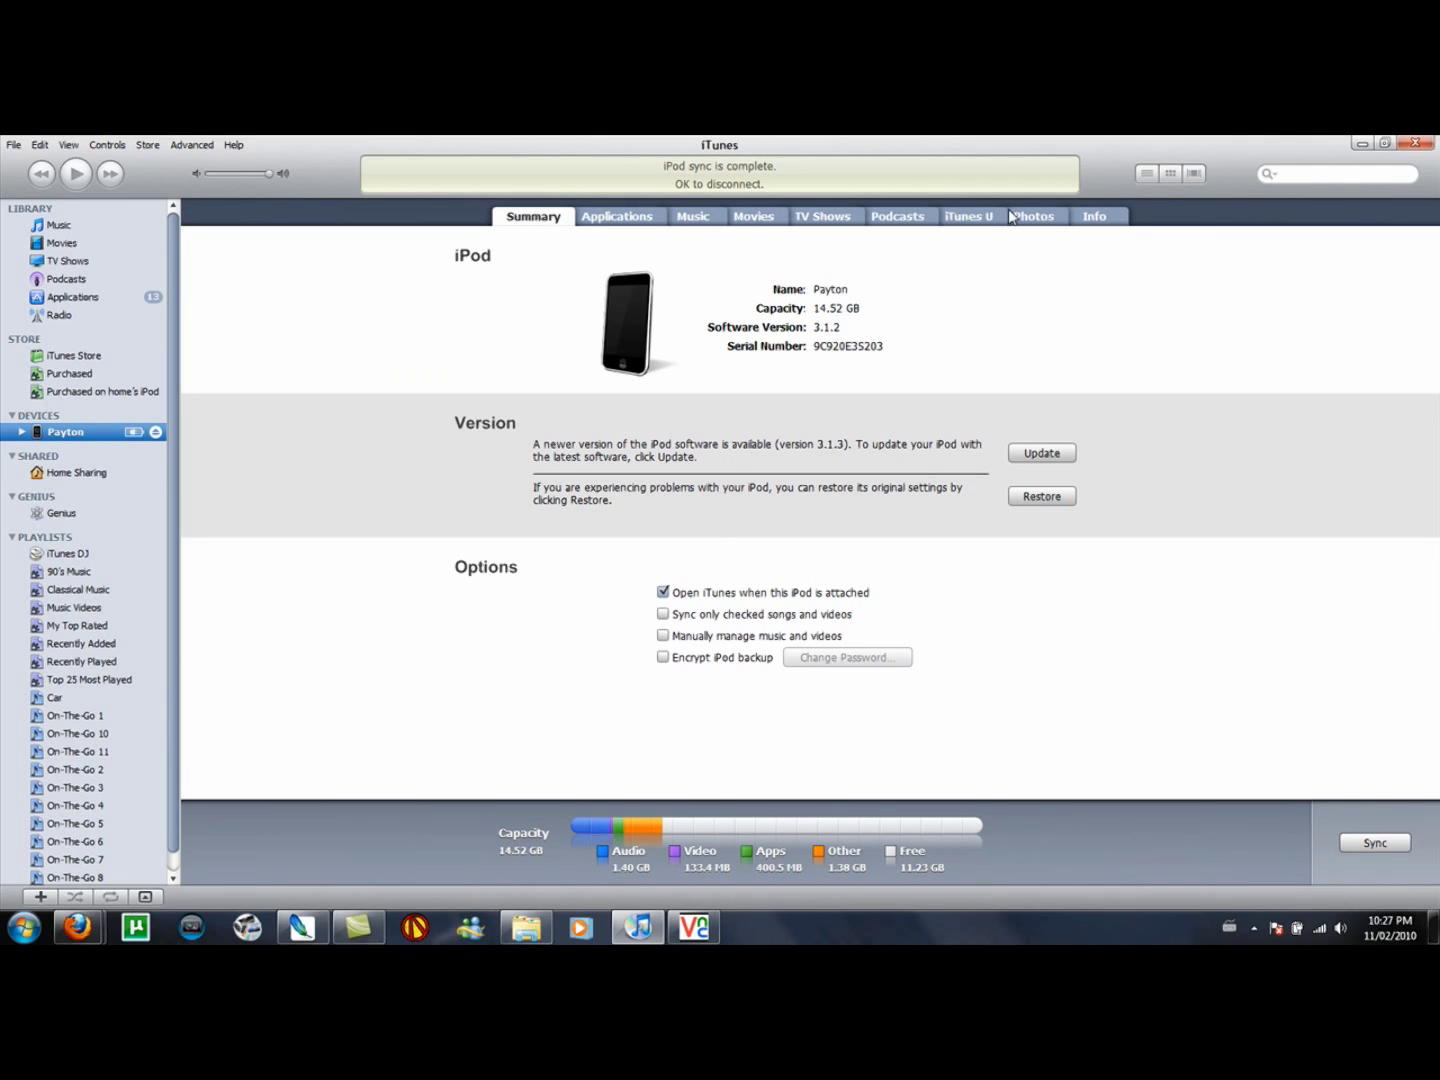
{"action": "left_click", "coordinate": [605, 220]}
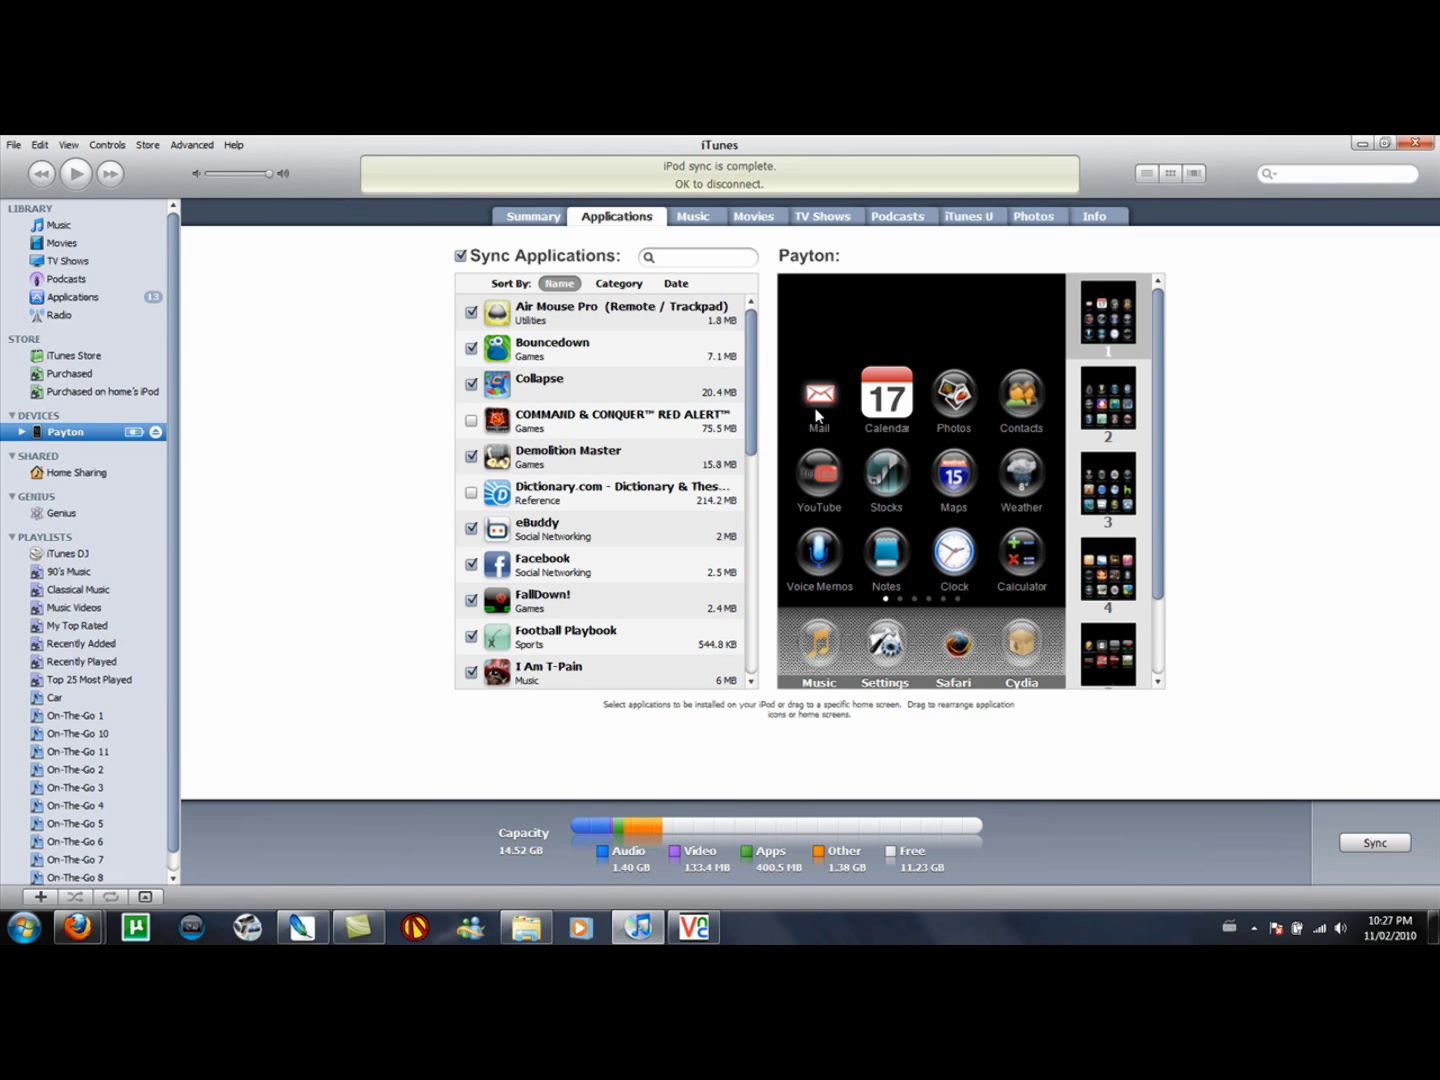
{"action": "scroll", "coordinate": [757, 460], "scroll_direction": "down", "scroll_amount": 2}
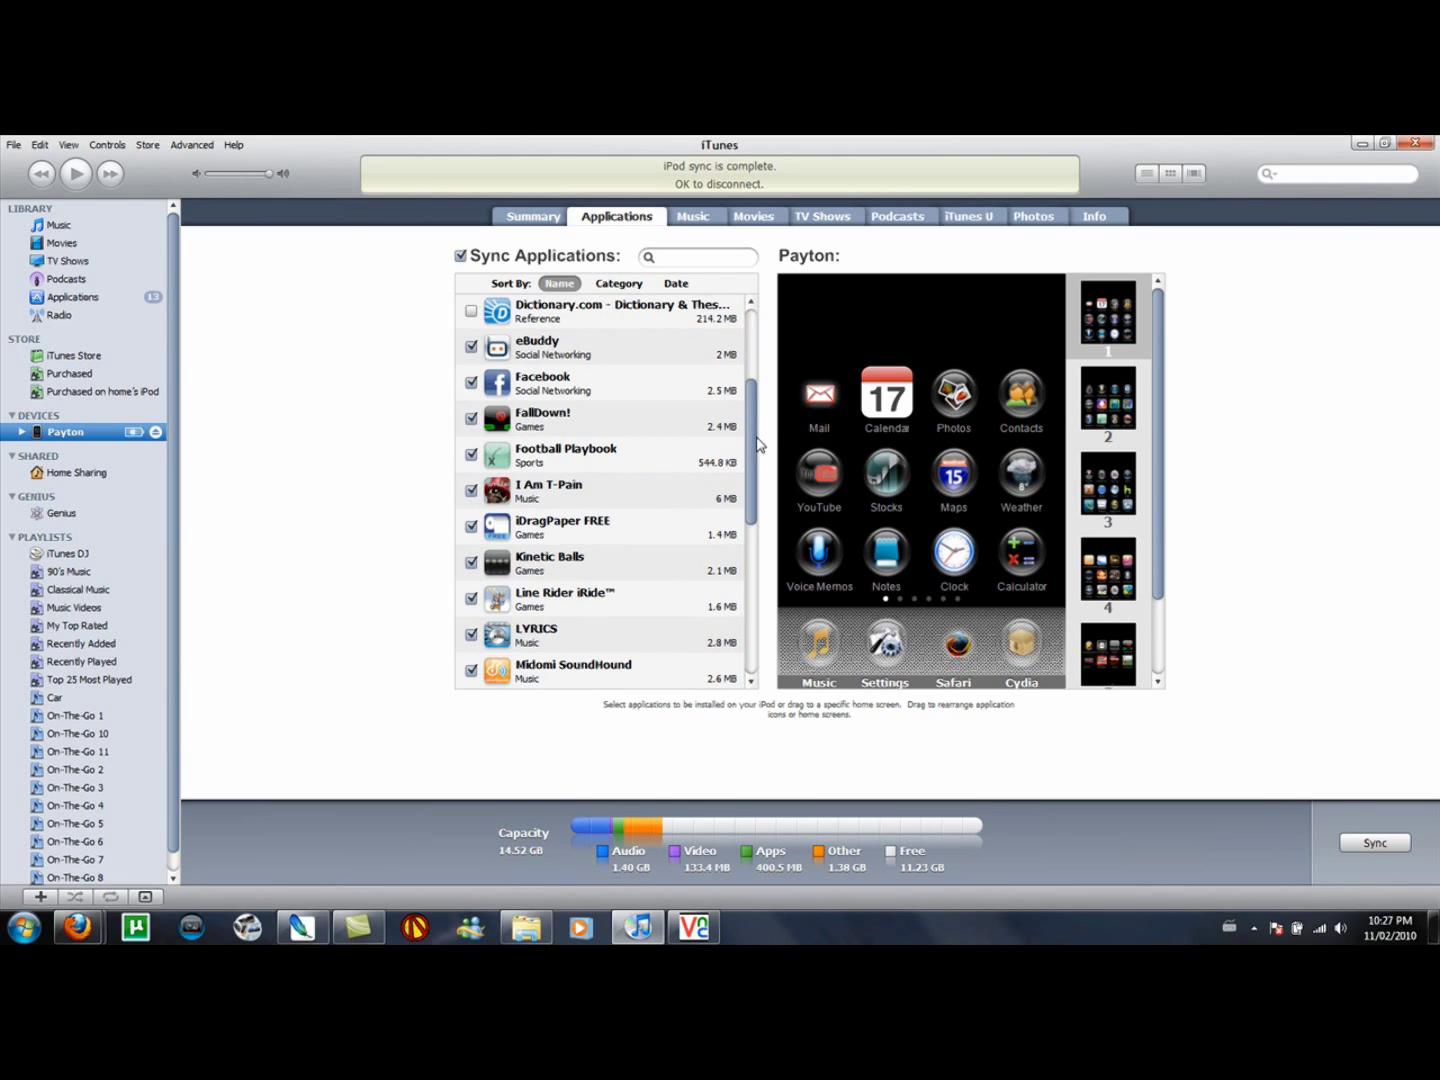
{"action": "scroll", "coordinate": [752, 525], "scroll_direction": "down", "scroll_amount": 1}
{"action": "scroll", "coordinate": [746, 598], "scroll_direction": "down", "scroll_amount": 3}
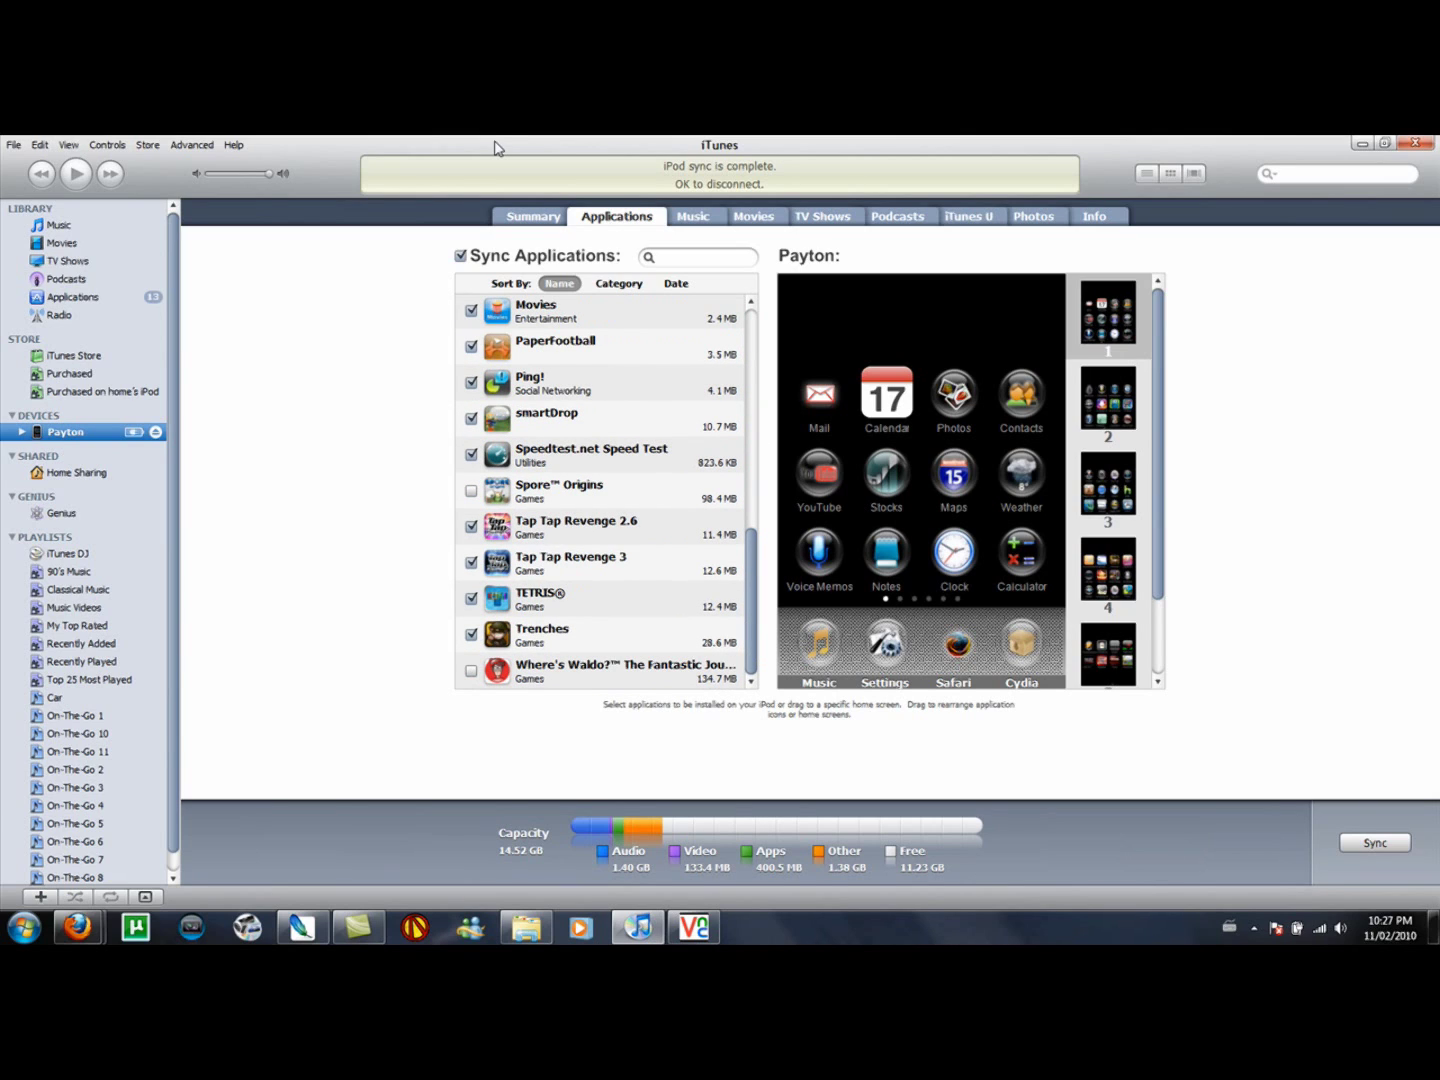
{"action": "left_click", "coordinate": [1373, 845]}
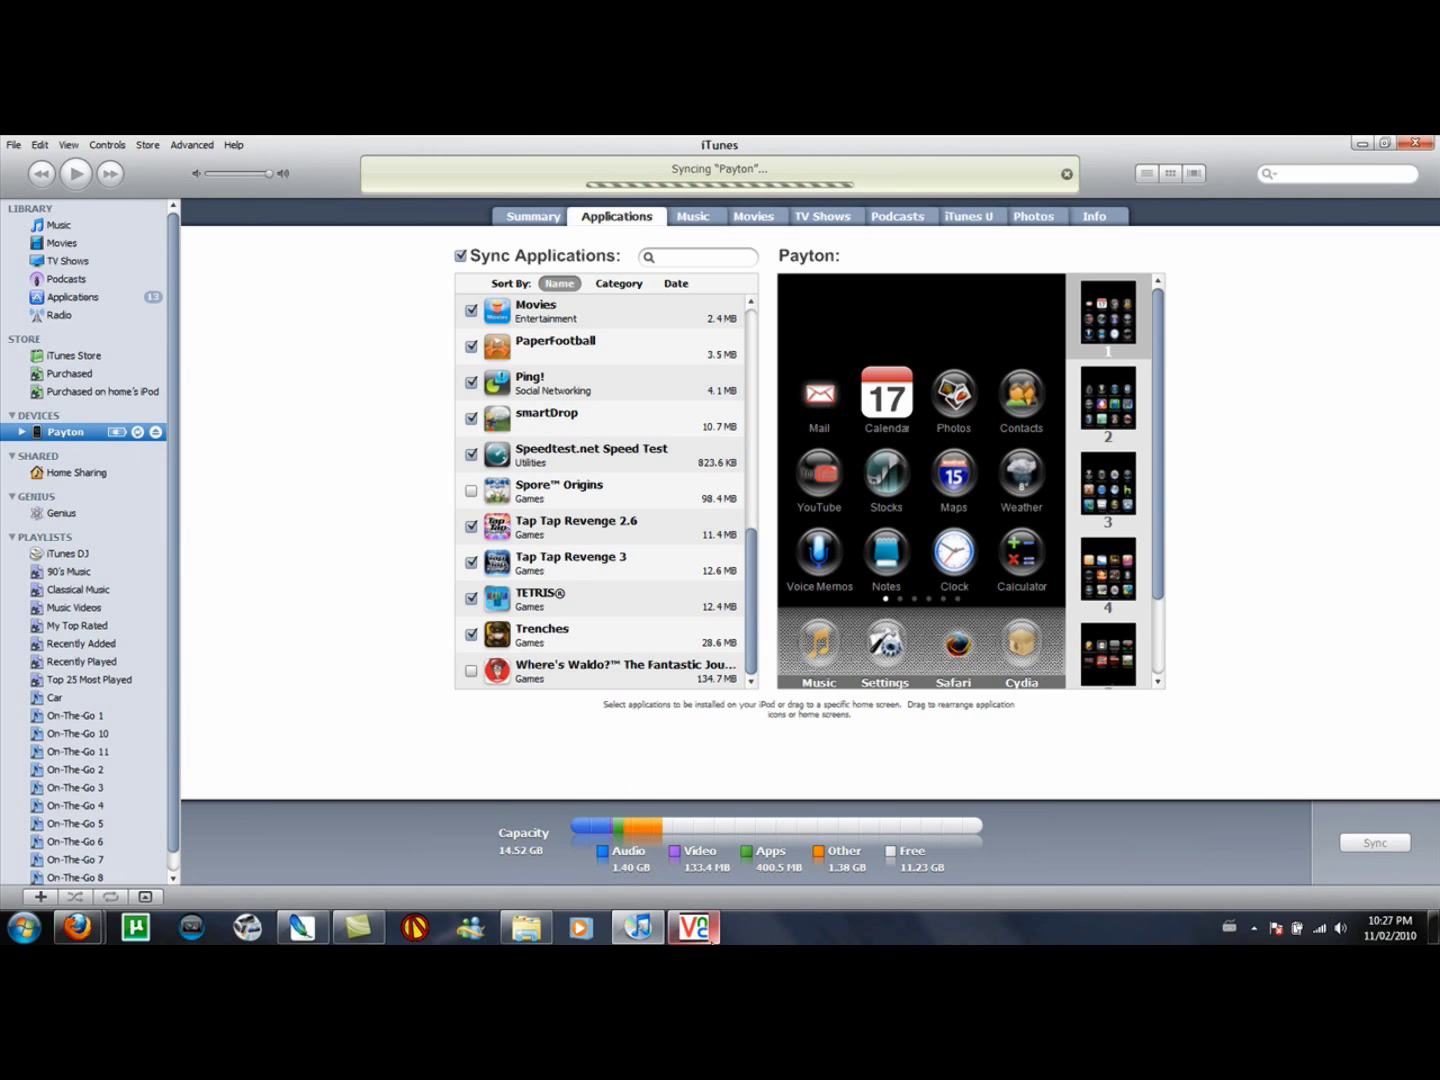
Show the desktop, restore the iPod's VNC window and arrange it side by side with iTunes.
{"action": "left_click", "coordinate": [694, 928]}
{"action": "key", "text": "super+d"}
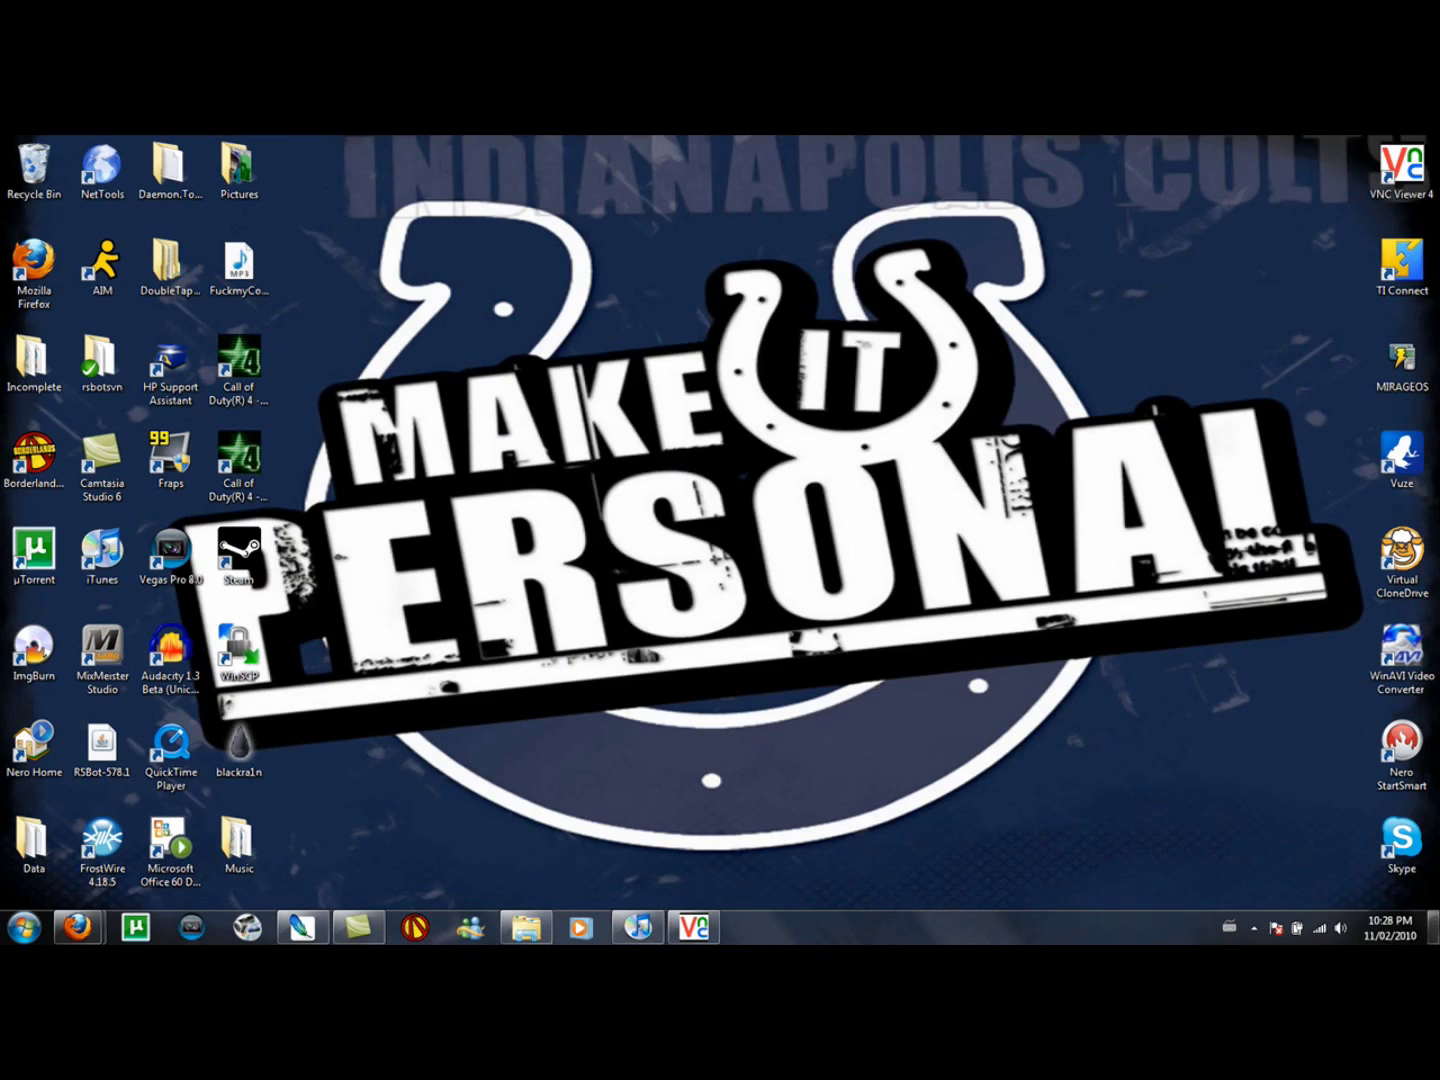
{"action": "left_click", "coordinate": [695, 928]}
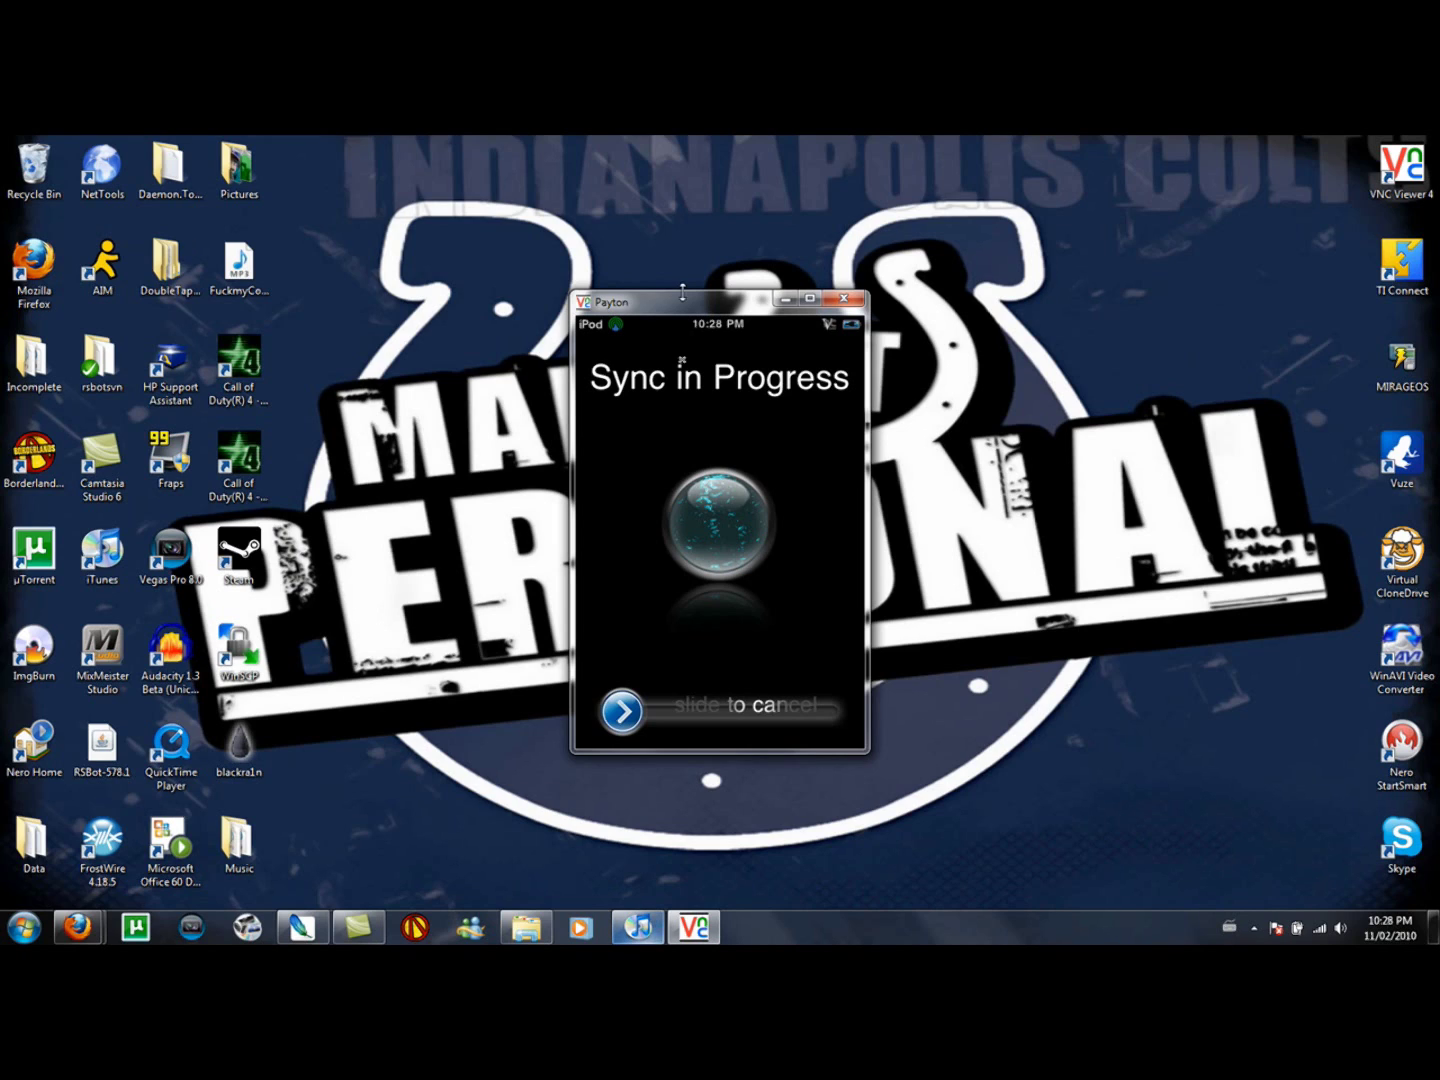
{"action": "left_click_drag", "start_coordinate": [692, 304], "coordinate": [1179, 301]}
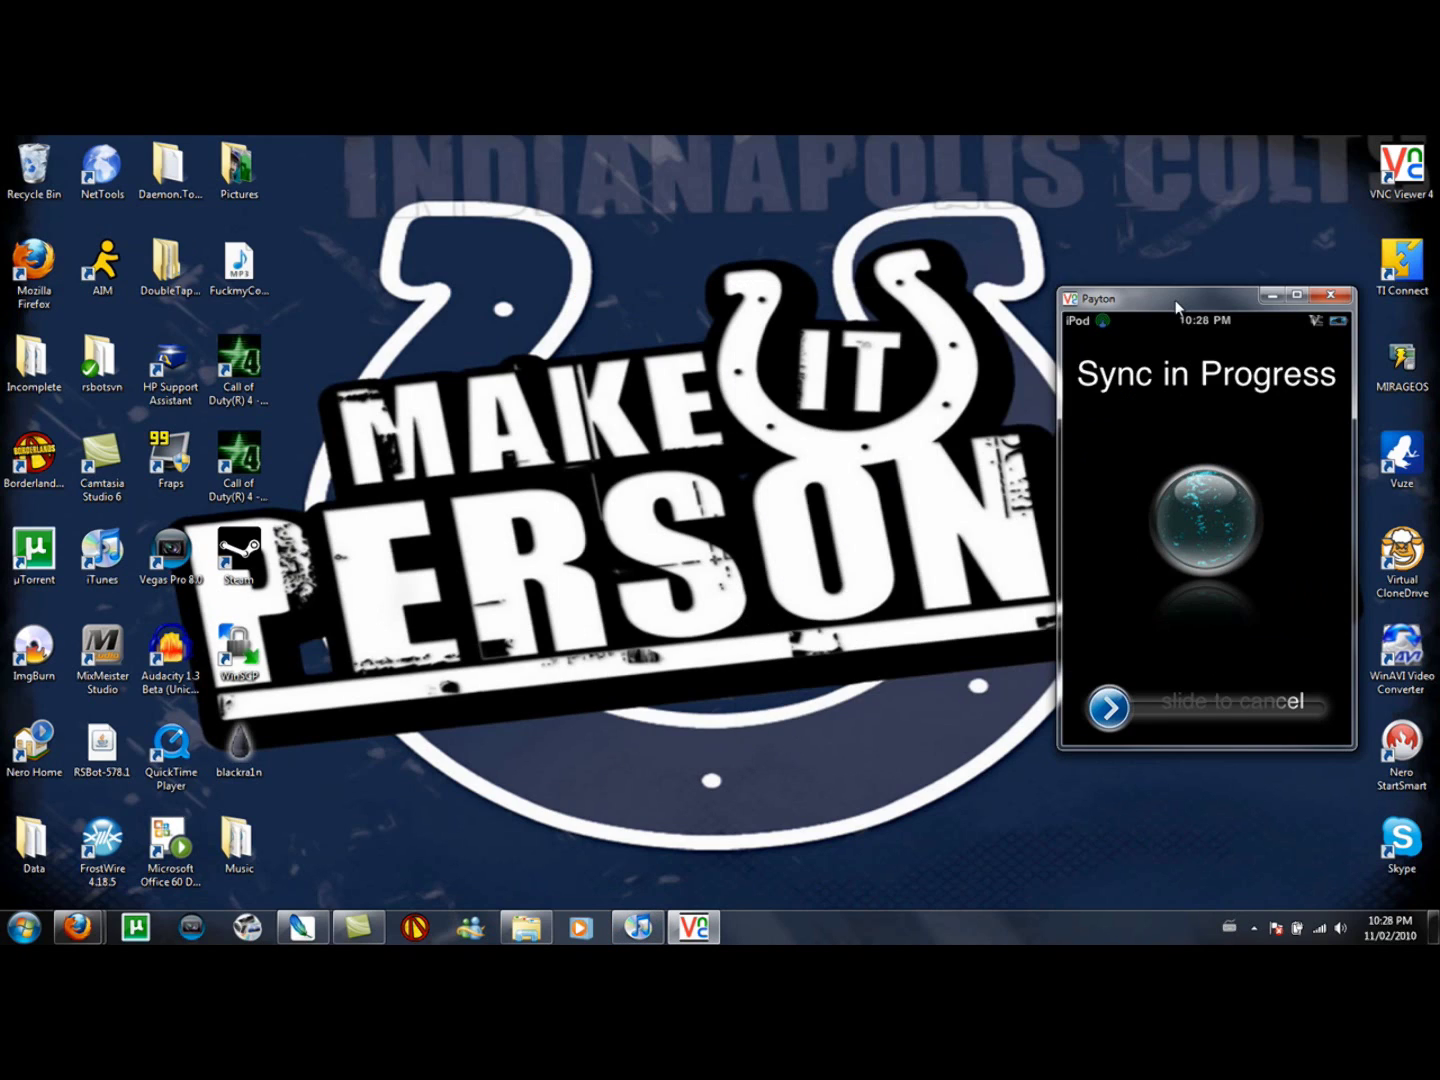
{"action": "left_click", "coordinate": [636, 926]}
{"action": "double_click", "coordinate": [1015, 145]}
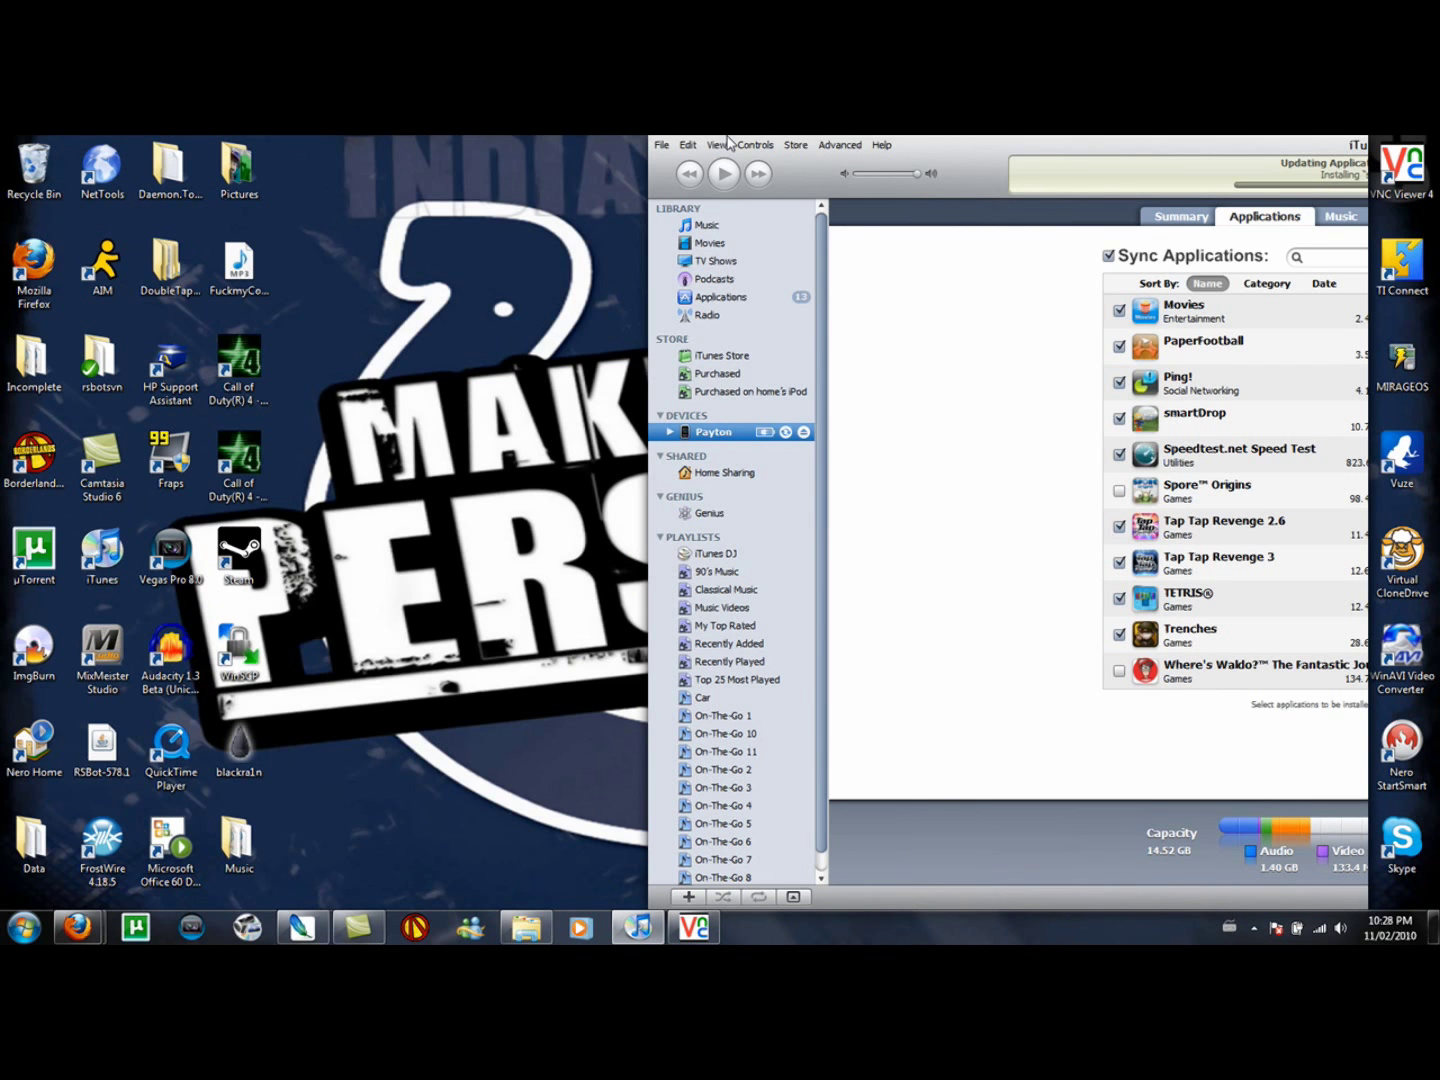
{"action": "key", "text": "super+Left"}
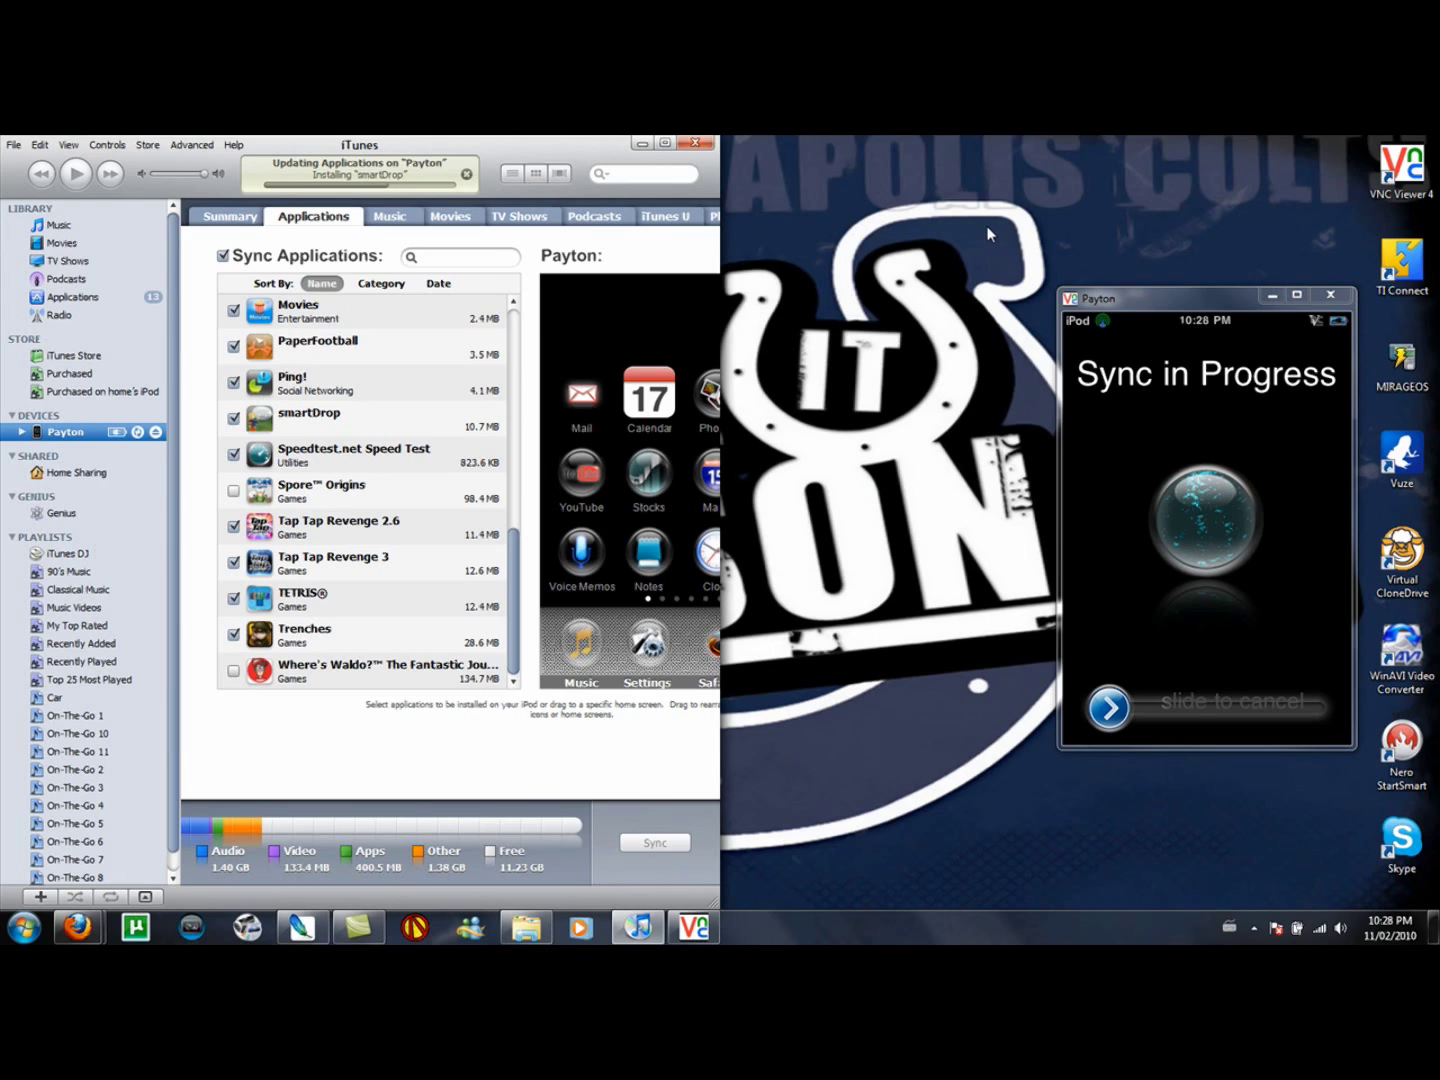
{"action": "left_click_drag", "start_coordinate": [1149, 297], "coordinate": [1039, 277]}
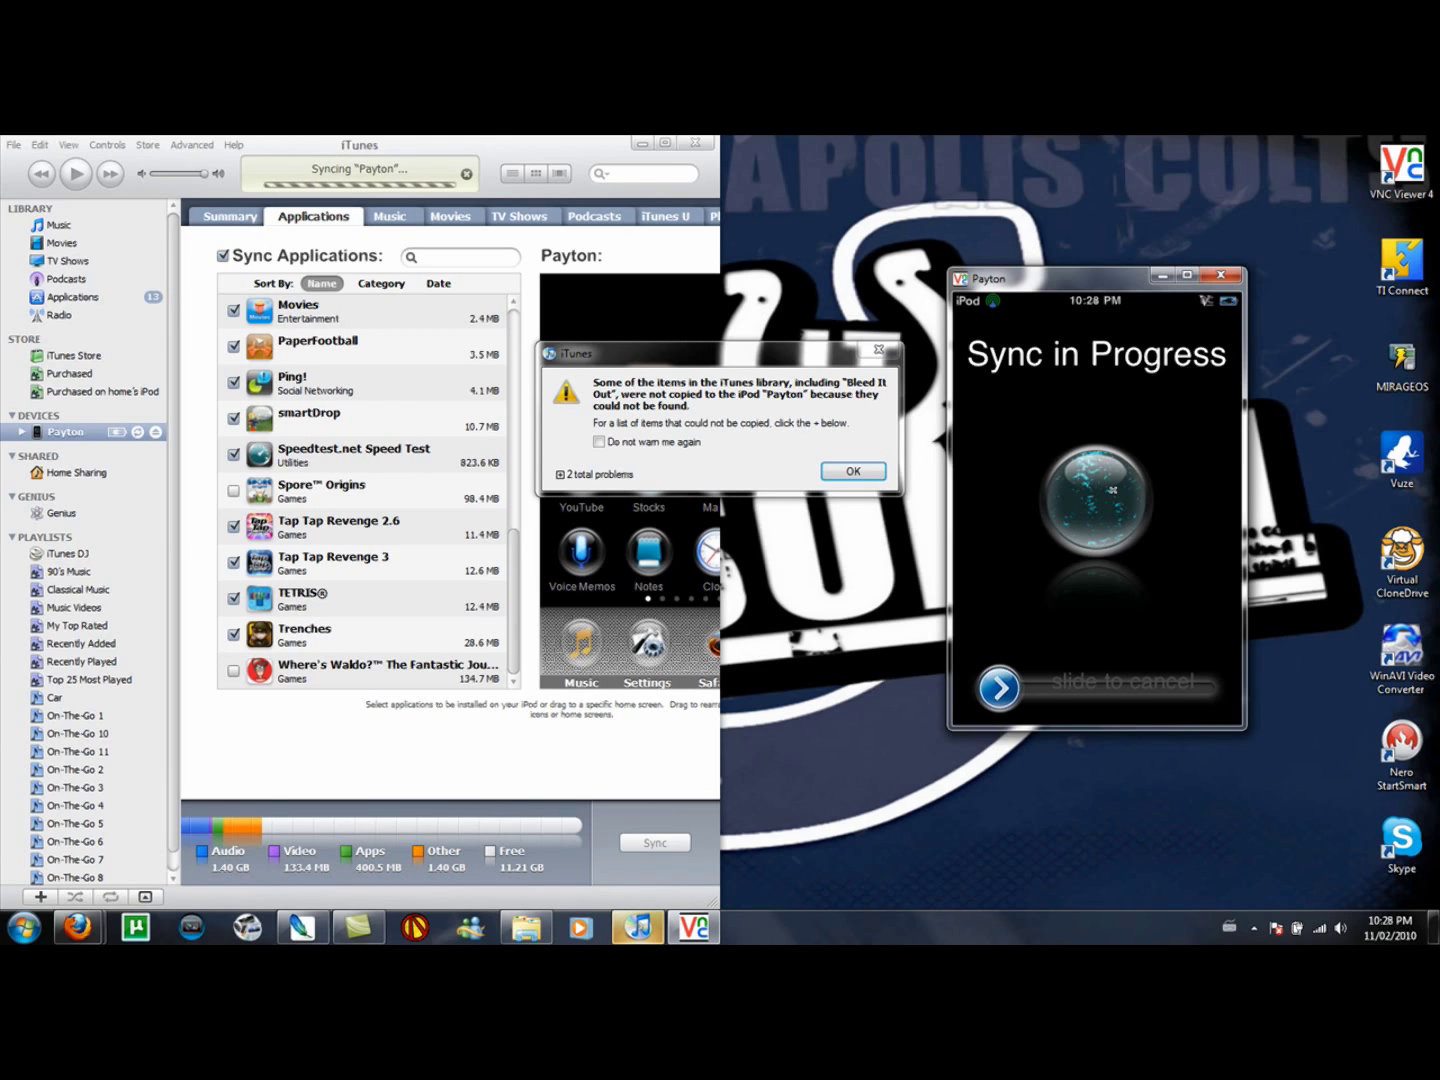
Dismiss the iTunes warning about items not copied and open Backgrounder on the iPod's home screen in the VNC window.
{"action": "left_click", "coordinate": [841, 473]}
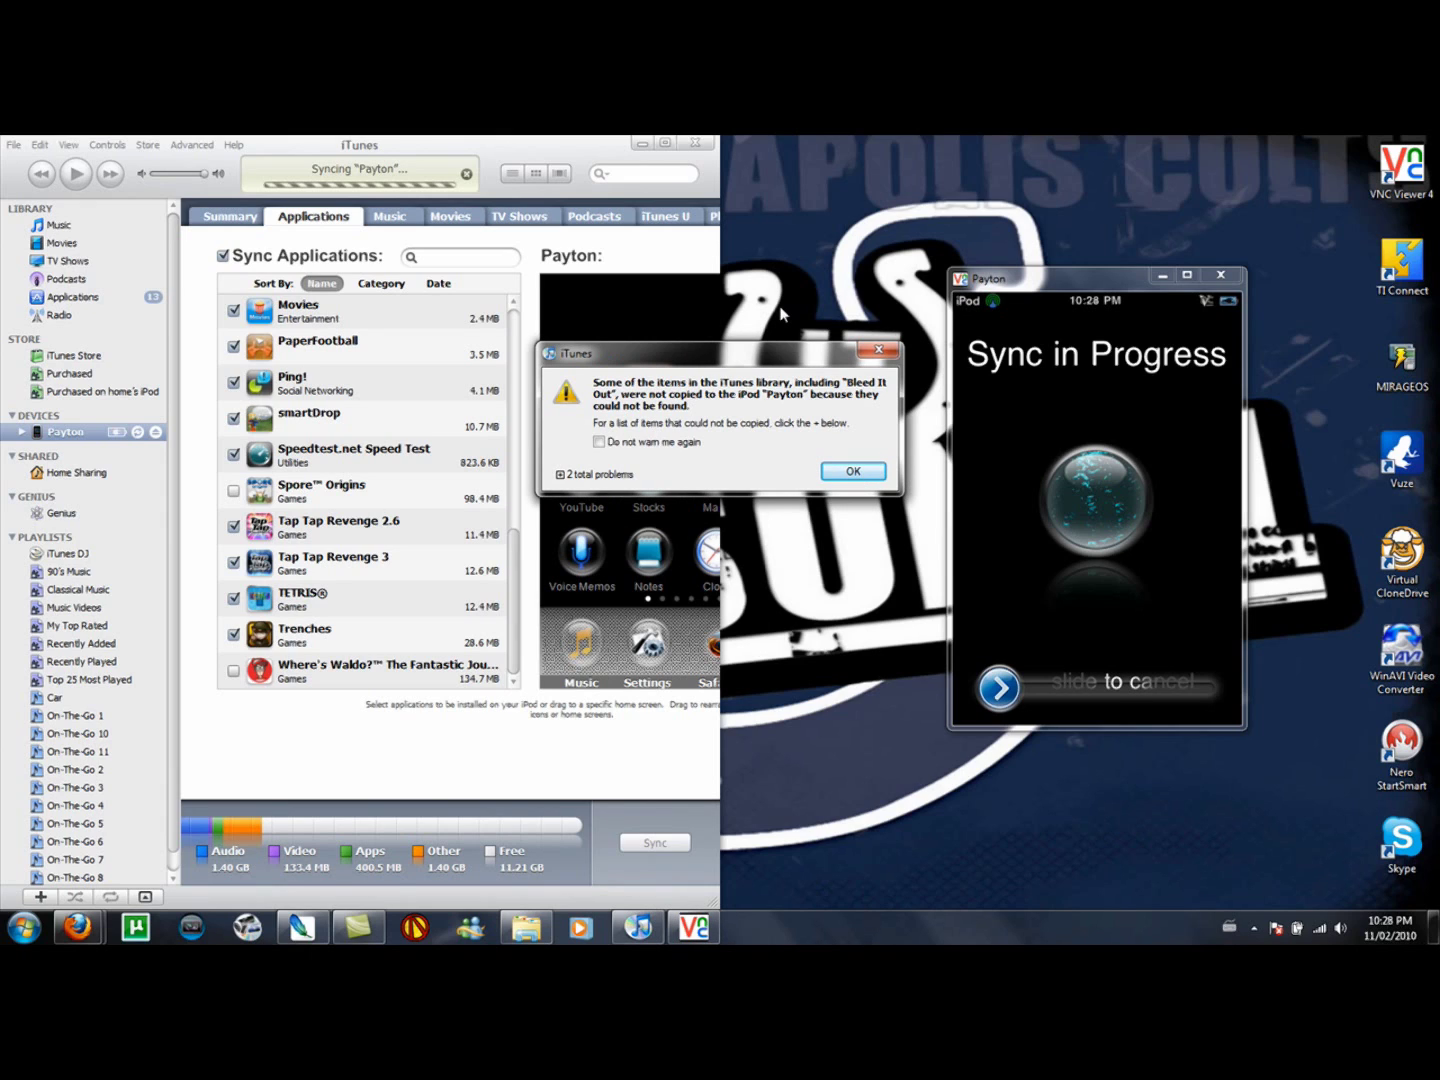
{"action": "key", "text": "Return"}
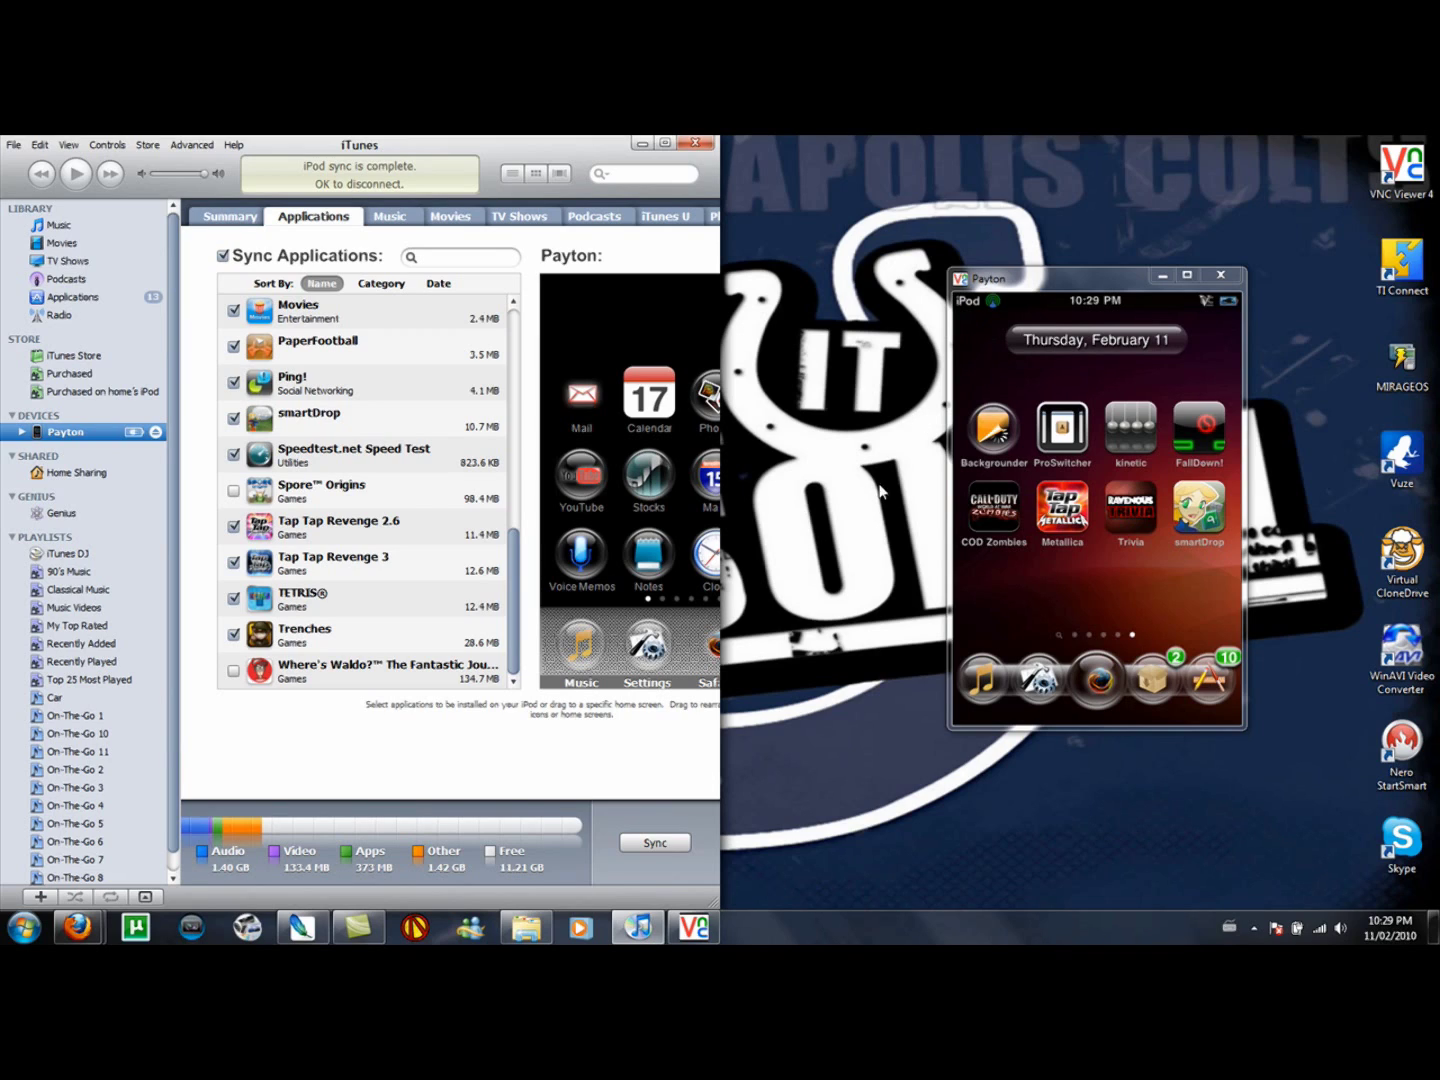
{"action": "left_click", "coordinate": [1004, 439]}
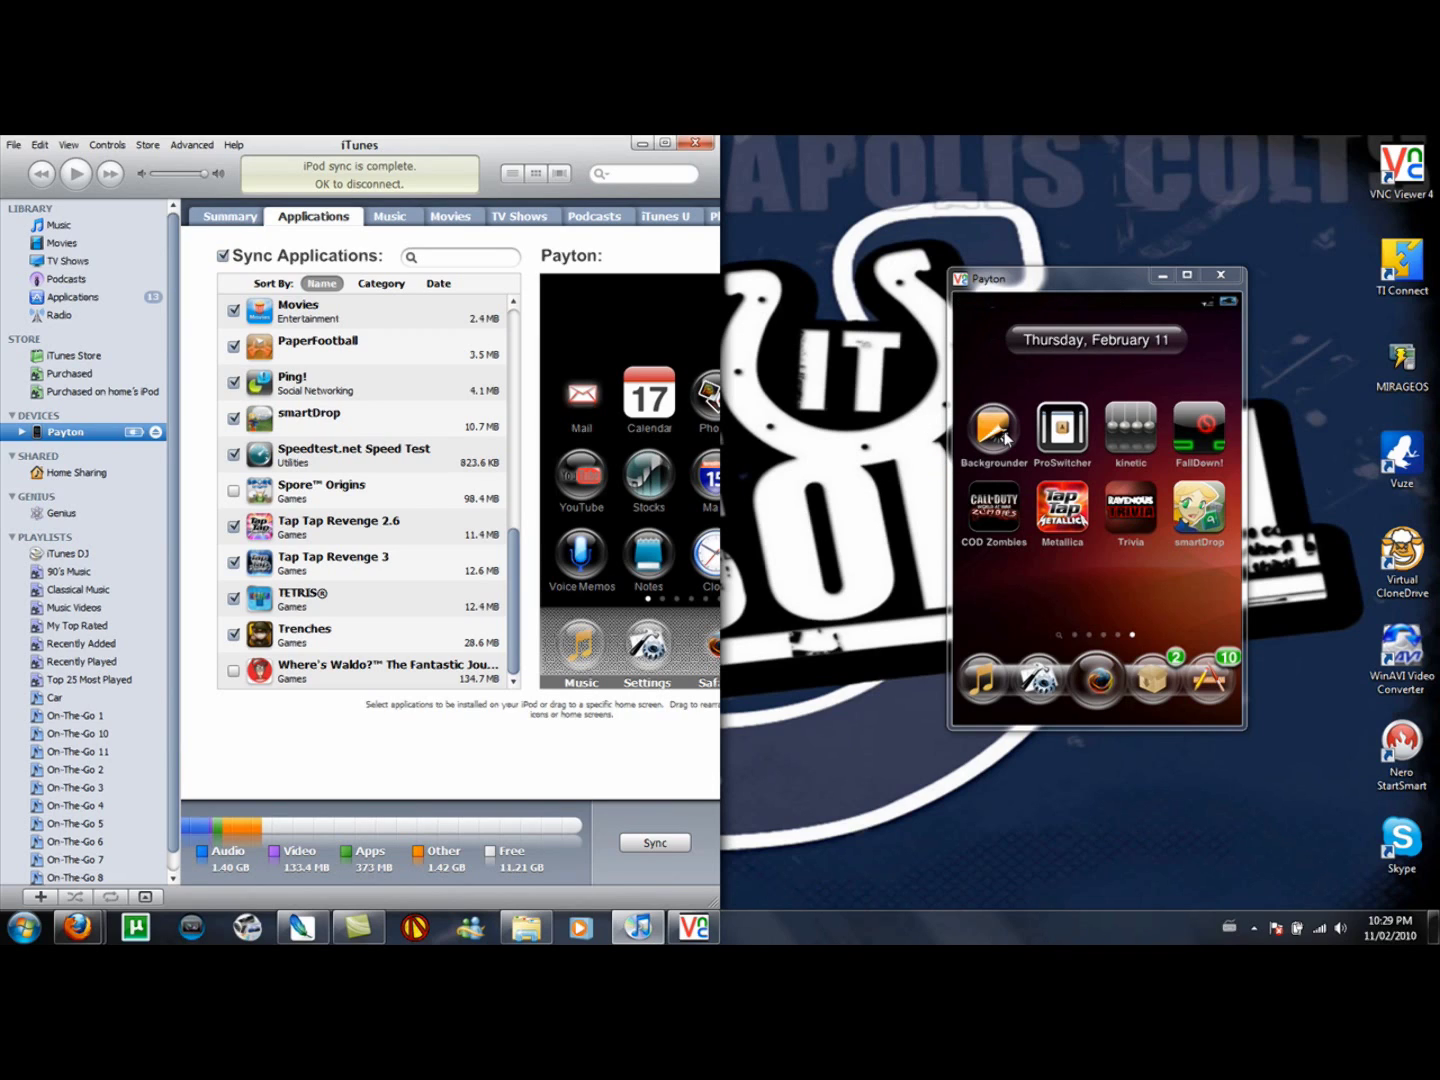